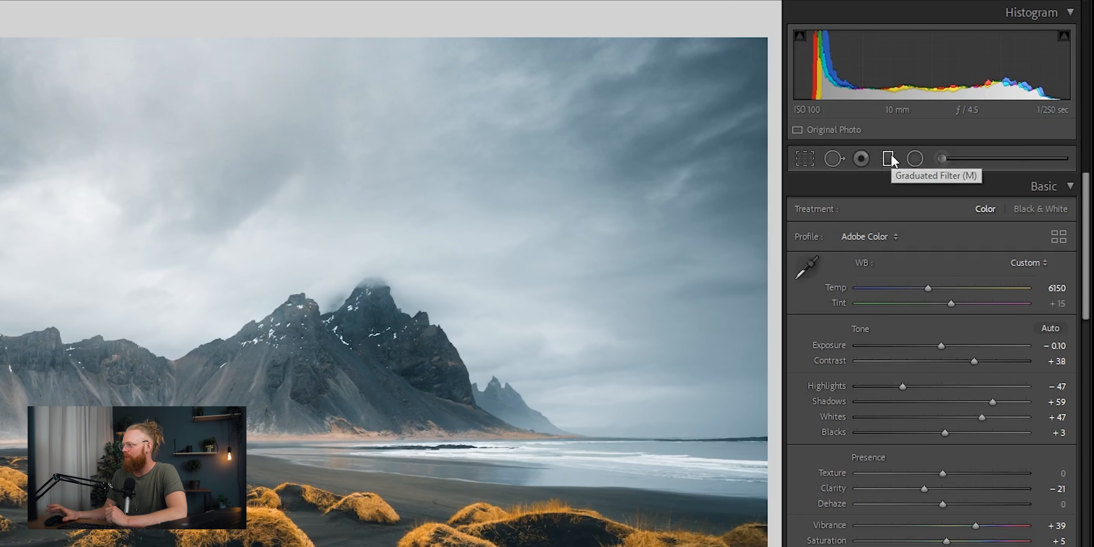
Turn off the photo's existing graduated filters and reset them.
{"action": "left_click", "coordinate": [891, 158]}
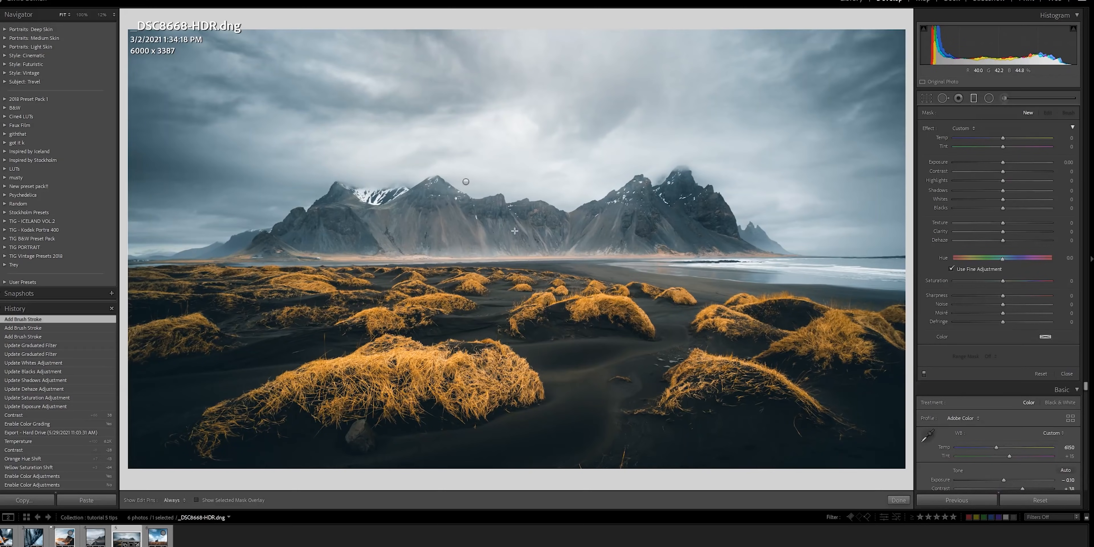
{"action": "left_click", "coordinate": [924, 372]}
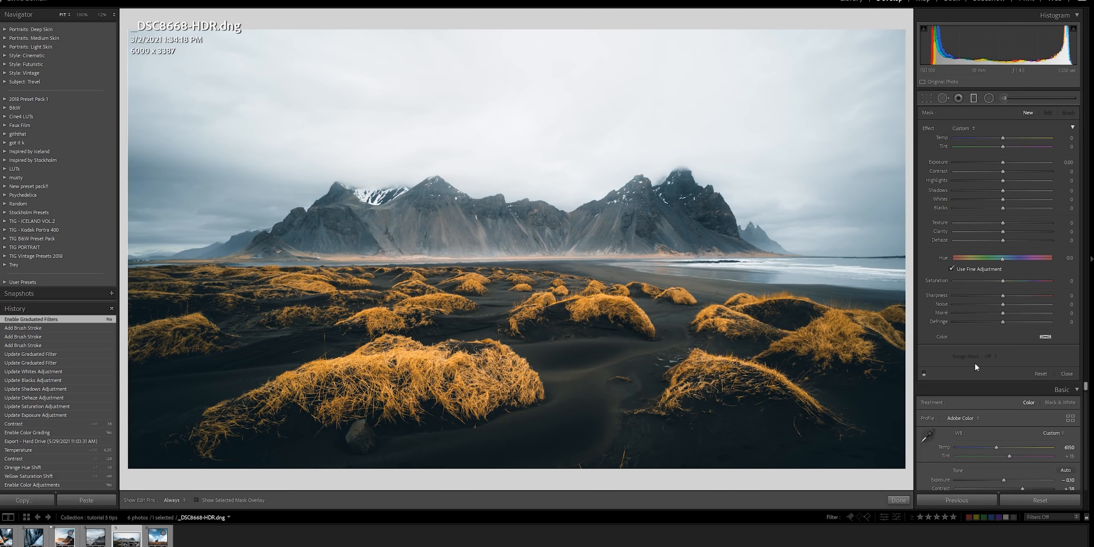
{"action": "left_click", "coordinate": [1040, 374]}
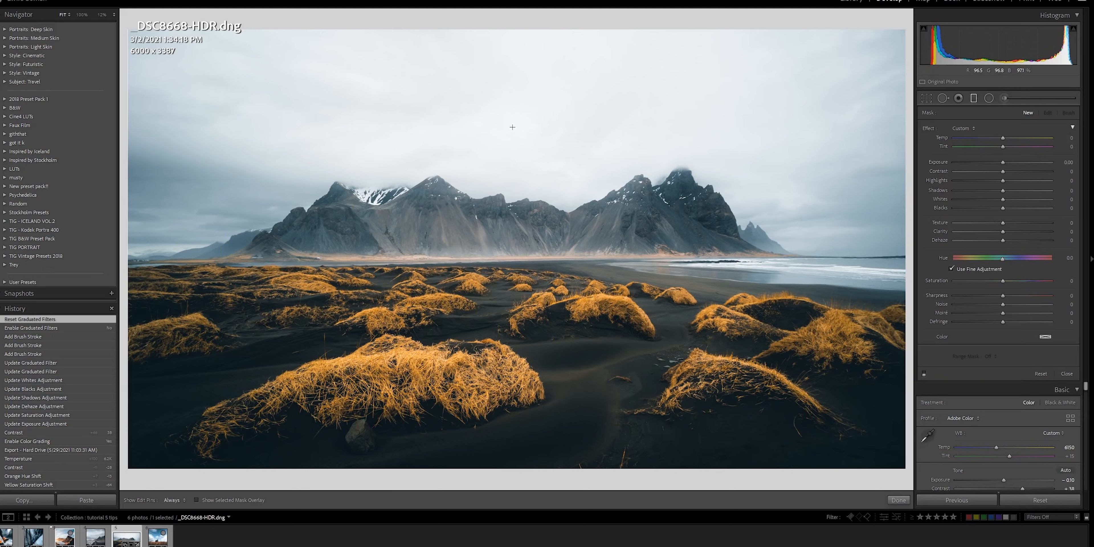
Draw a graduated filter from the upper sky down into the foreground grass and lower its exposure to -4.00.
{"action": "mouse_move", "coordinate": [511, 142]}
{"action": "left_mouse_down"}
{"action": "mouse_move", "coordinate": [514, 321]}
{"action": "mouse_move", "coordinate": [524, 342]}
{"action": "mouse_move", "coordinate": [513, 409]}
{"action": "left_mouse_up"}
{"action": "left_click_drag", "start_coordinate": [1005, 162], "coordinate": [970, 162]}
{"action": "left_click_drag", "start_coordinate": [518, 127], "coordinate": [518, 94]}
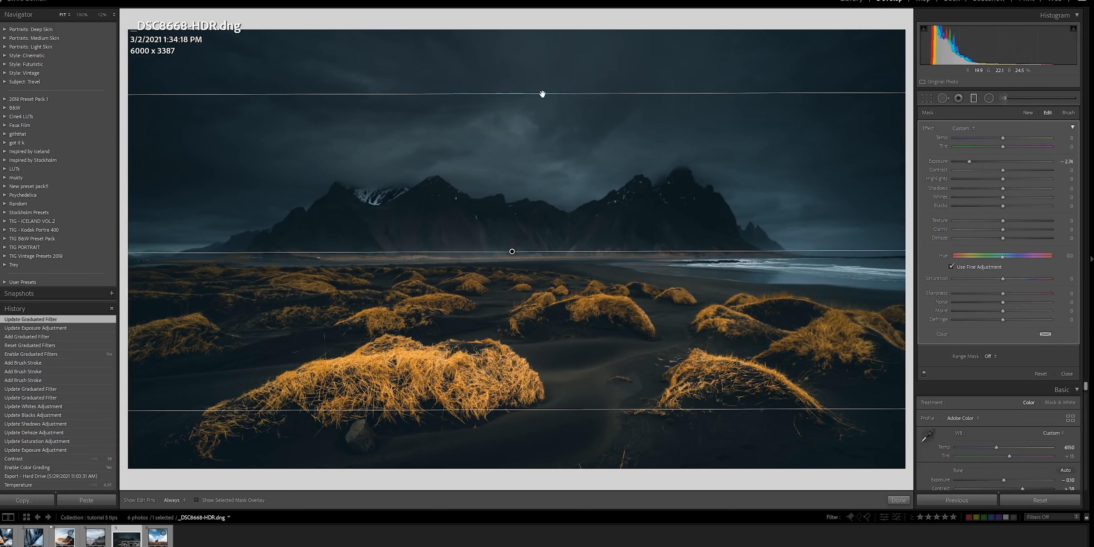
{"action": "left_click_drag", "start_coordinate": [535, 94], "coordinate": [578, 78]}
{"action": "left_click_drag", "start_coordinate": [969, 161], "coordinate": [810, 155]}
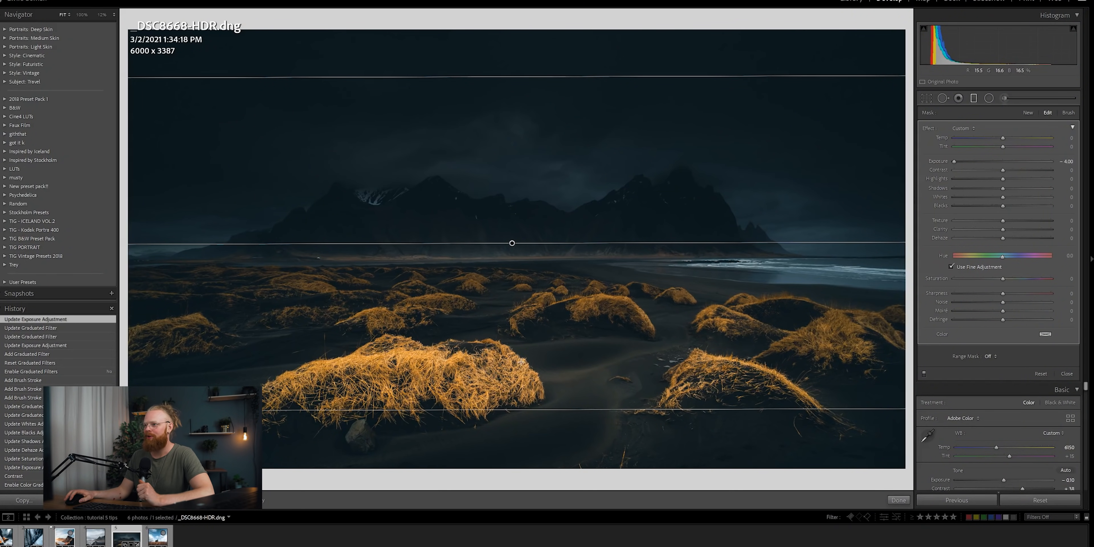
Refit the gradient's edges from the upper sky to just below the mountains, with exposure near -0.02 and the mask overlay shown.
{"action": "left_click_drag", "start_coordinate": [526, 409], "coordinate": [552, 233]}
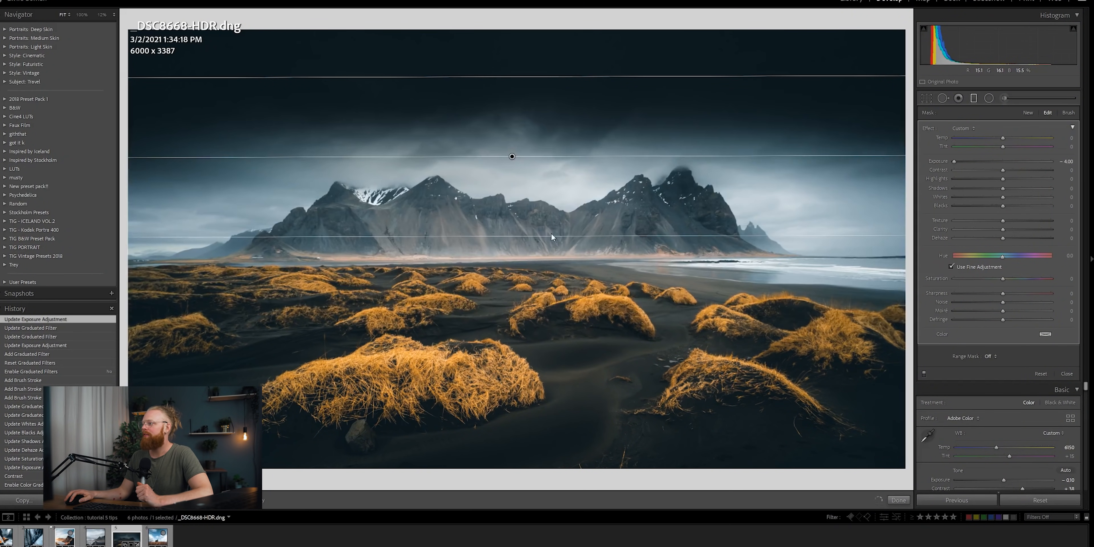
{"action": "left_click_drag", "start_coordinate": [954, 161], "coordinate": [1003, 161]}
{"action": "key", "text": "o"}
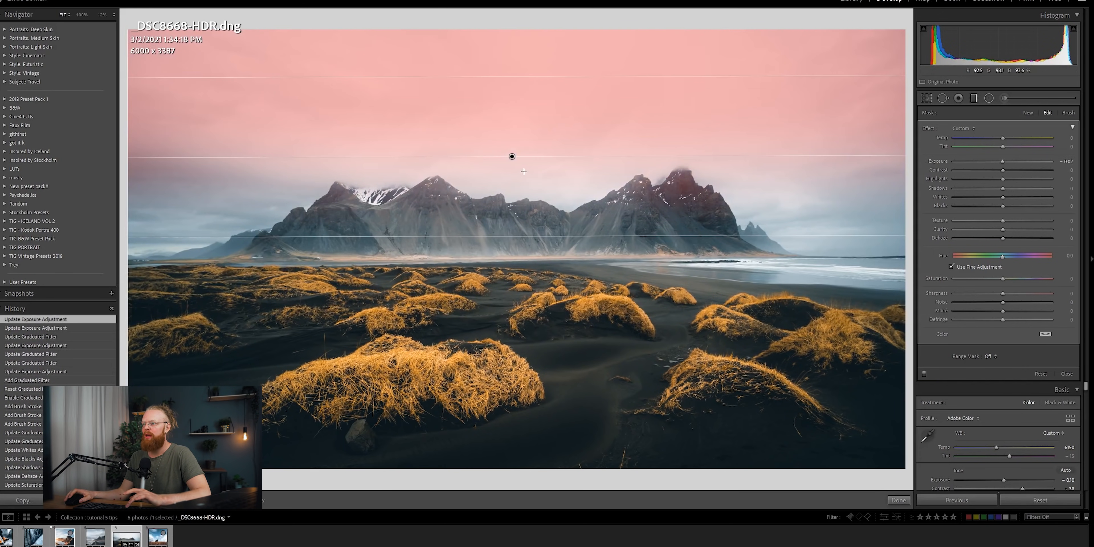
{"action": "left_click_drag", "start_coordinate": [523, 239], "coordinate": [523, 271]}
{"action": "left_click_drag", "start_coordinate": [517, 71], "coordinate": [518, 59]}
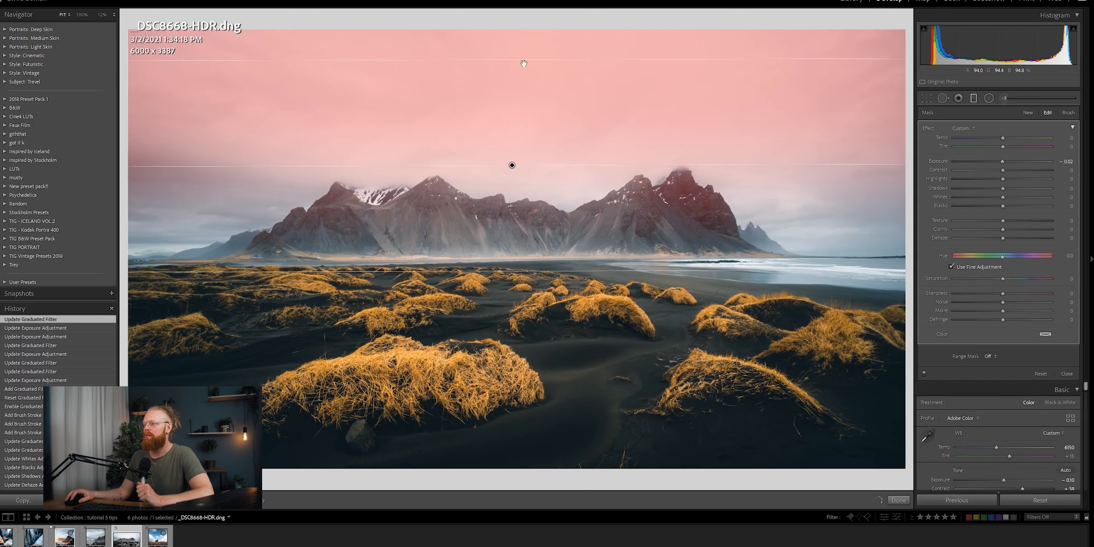
{"action": "left_click_drag", "start_coordinate": [517, 272], "coordinate": [518, 290]}
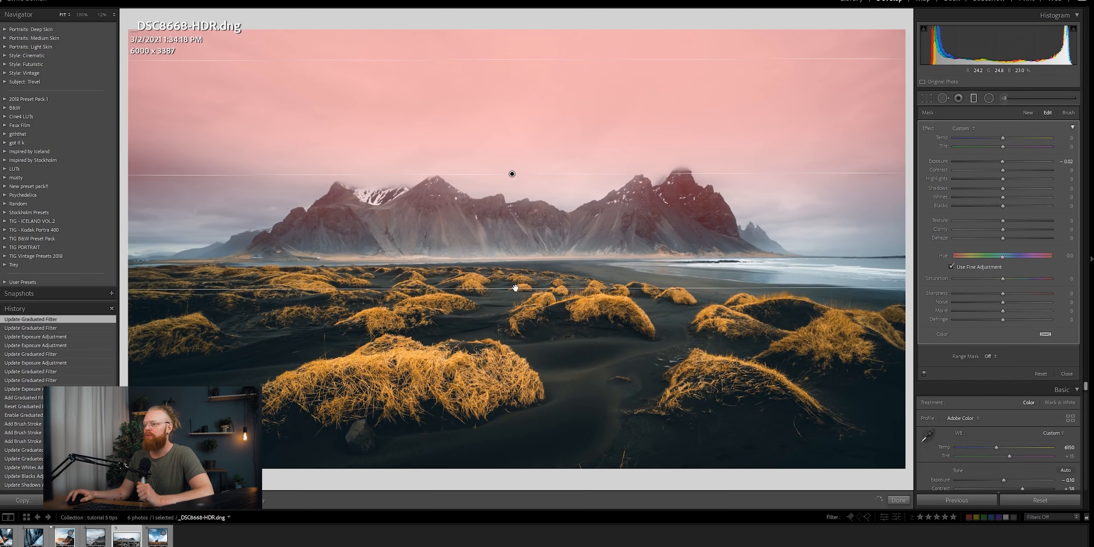
Set the graduated filter's exposure to about -0.45, highlights to -9 and whites to 2.
{"action": "left_click_drag", "start_coordinate": [1002, 163], "coordinate": [995, 159]}
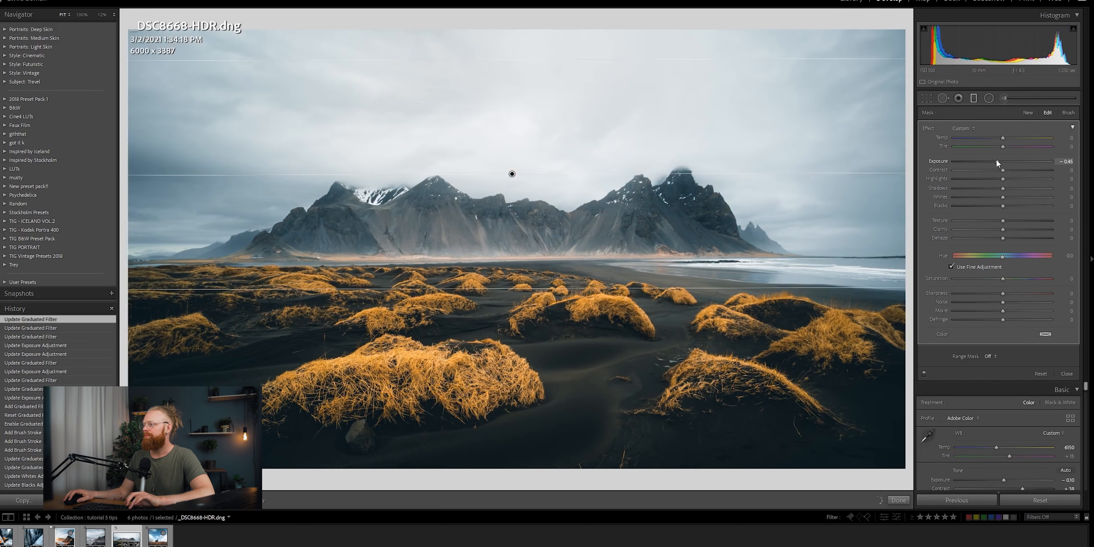
{"action": "left_click", "coordinate": [998, 180]}
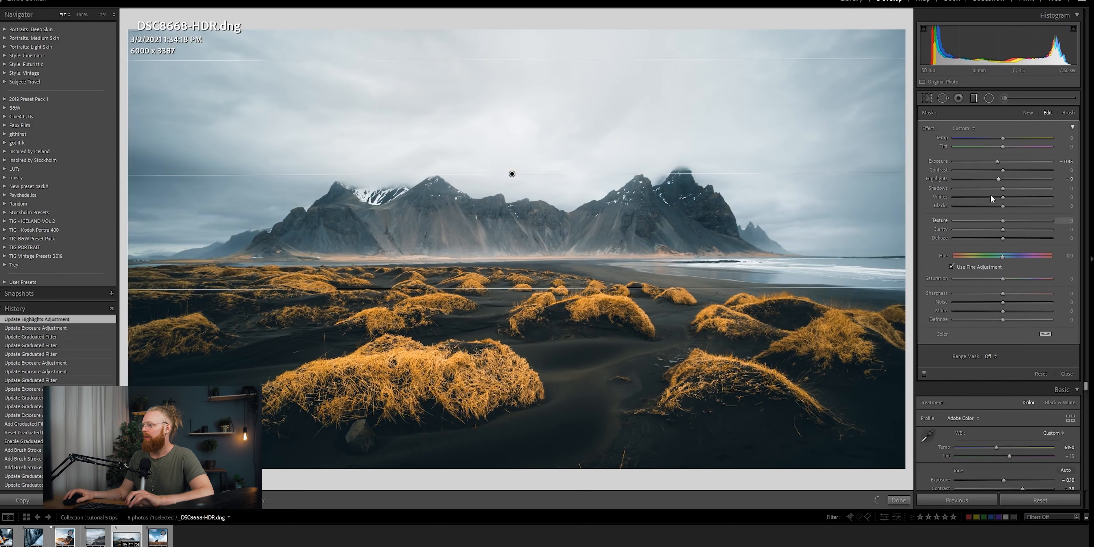
{"action": "left_click_drag", "start_coordinate": [1002, 198], "coordinate": [1003, 204]}
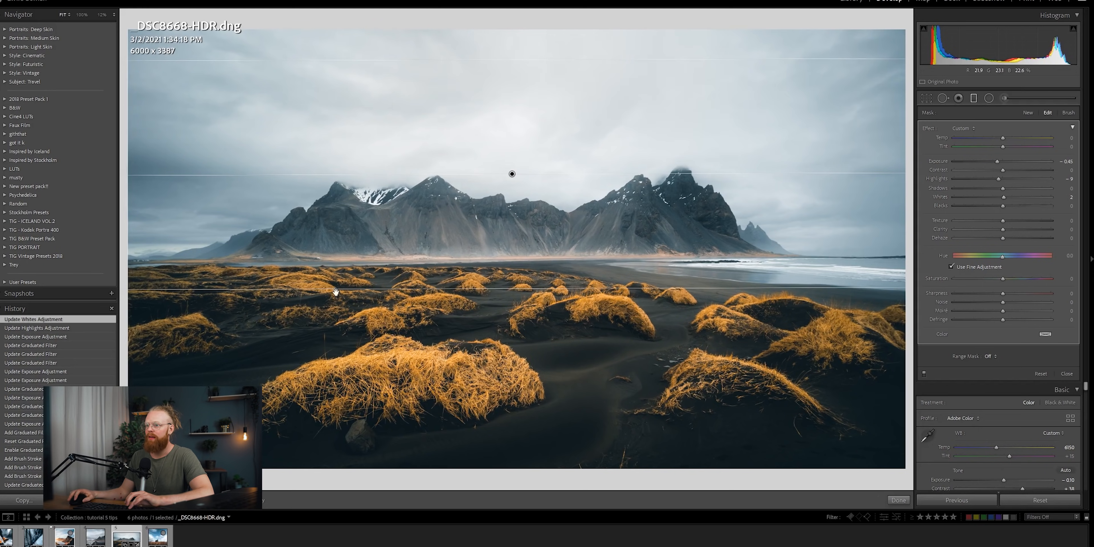
Narrow the gradient so it fades from just above the peaks down to the base of the mountains.
{"action": "left_click_drag", "start_coordinate": [343, 290], "coordinate": [351, 251]}
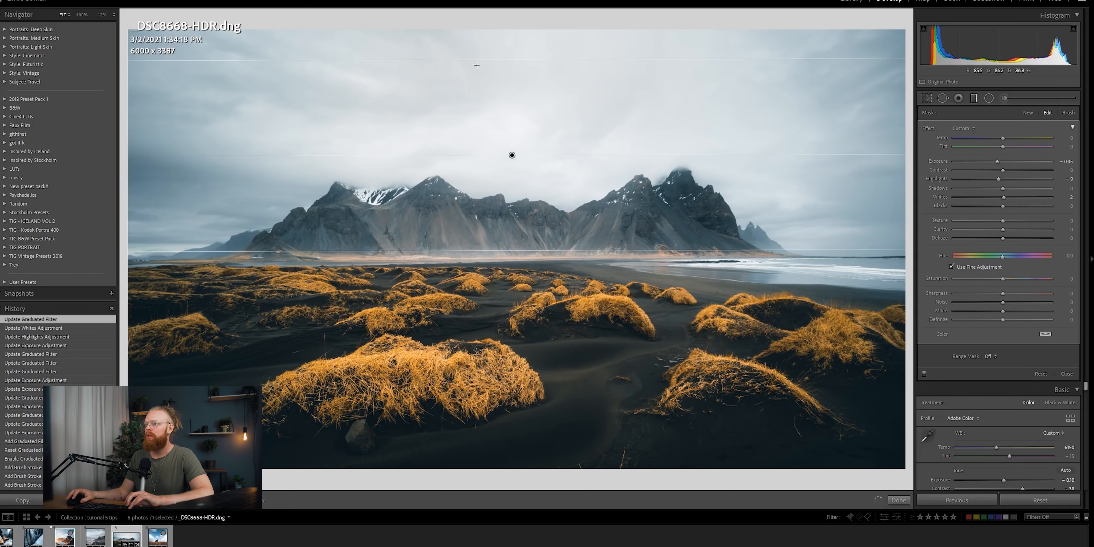
{"action": "left_click_drag", "start_coordinate": [478, 81], "coordinate": [463, 132]}
{"action": "mouse_move", "coordinate": [480, 251]}
{"action": "left_mouse_down"}
{"action": "mouse_move", "coordinate": [477, 228]}
{"action": "mouse_move", "coordinate": [468, 252]}
{"action": "left_mouse_up"}
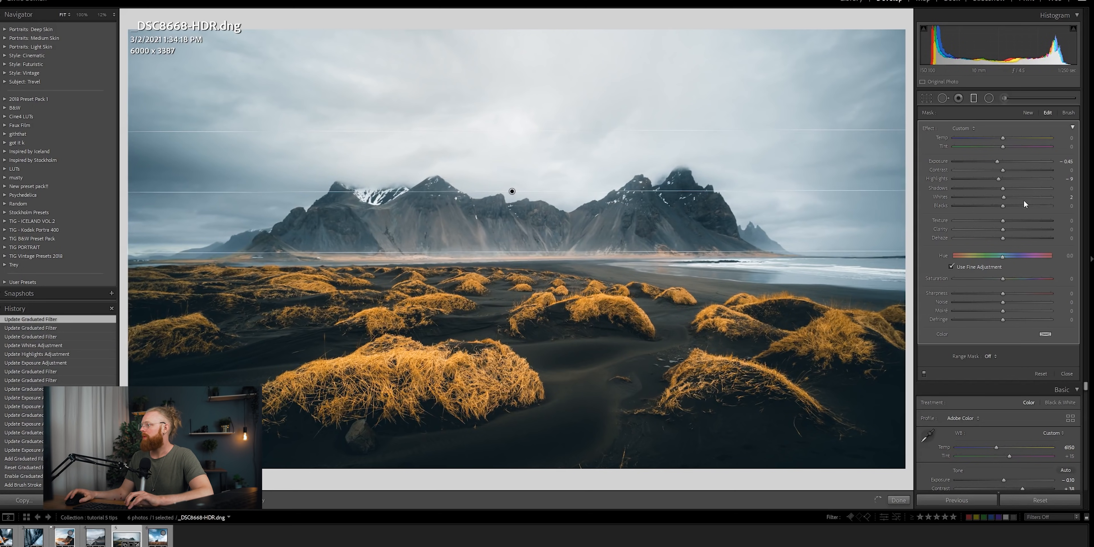
Set the graduated filter's dehaze to 24, clarity to 9 and exposure to -0.63.
{"action": "left_click_drag", "start_coordinate": [1003, 238], "coordinate": [1011, 240]}
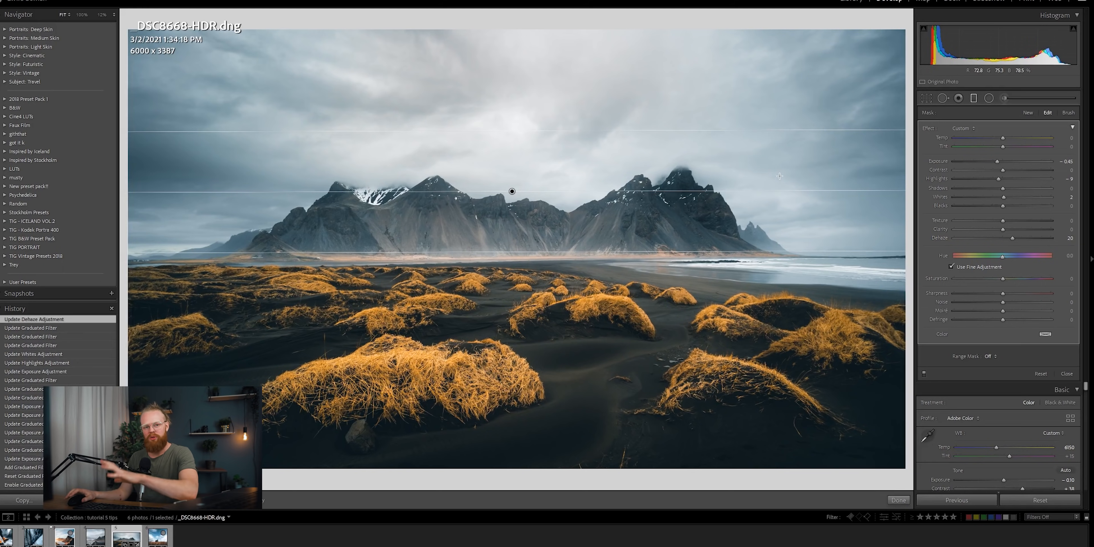
{"action": "left_click_drag", "start_coordinate": [1013, 239], "coordinate": [1014, 238]}
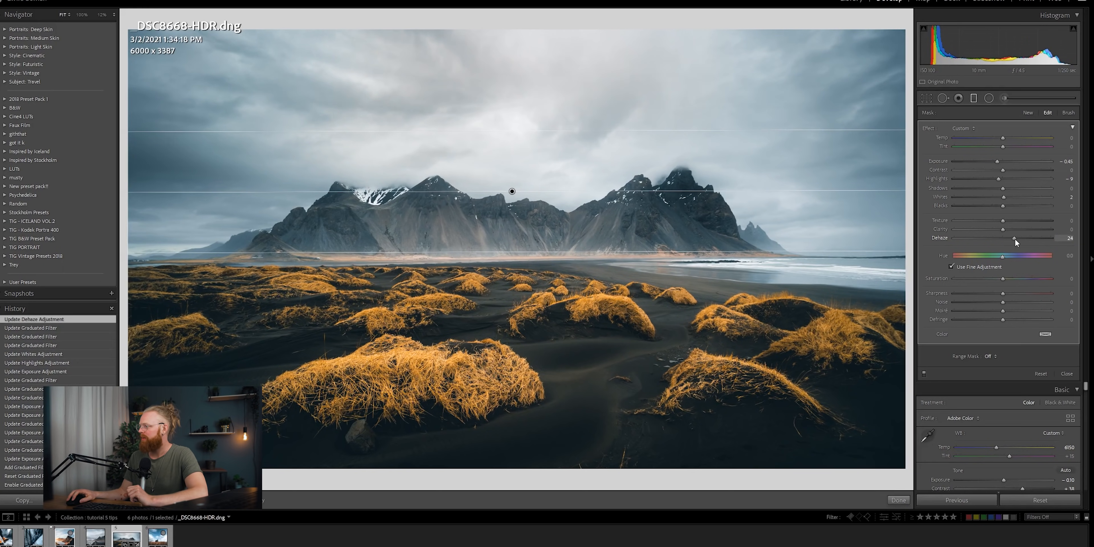
{"action": "left_click", "coordinate": [1008, 229]}
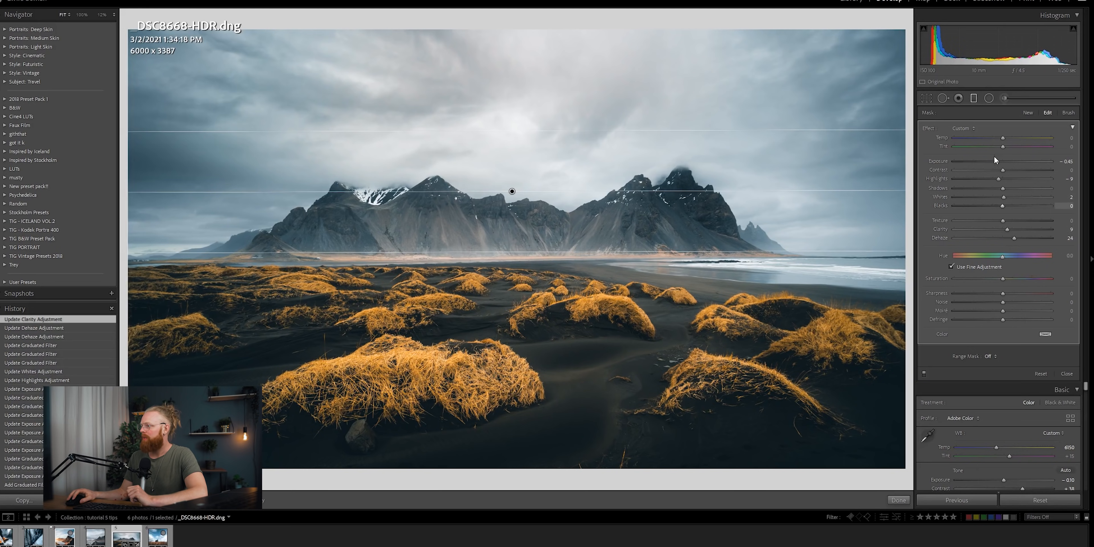
{"action": "left_click_drag", "start_coordinate": [996, 162], "coordinate": [992, 161]}
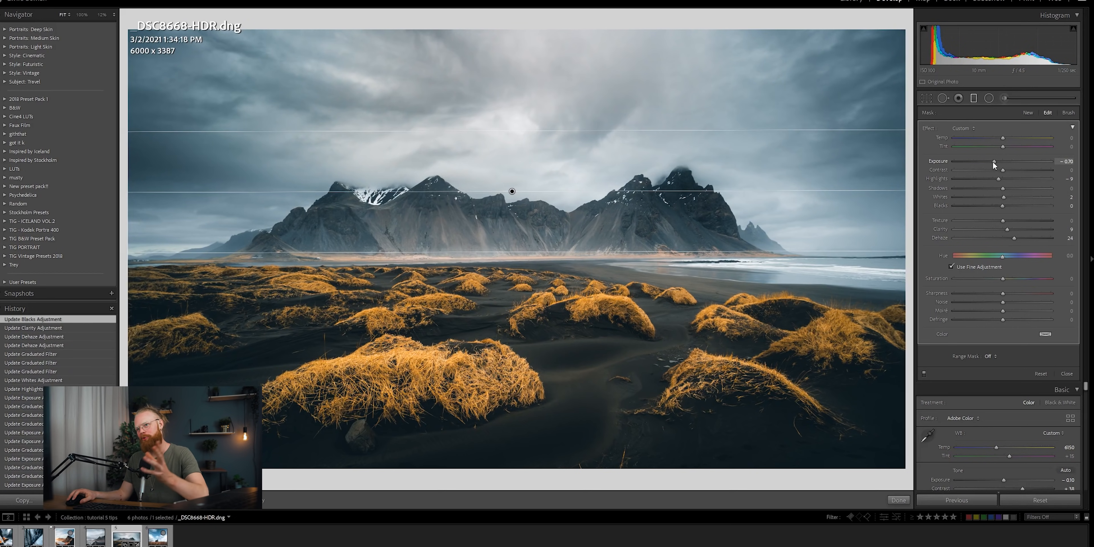
{"action": "left_click_drag", "start_coordinate": [992, 161], "coordinate": [995, 161]}
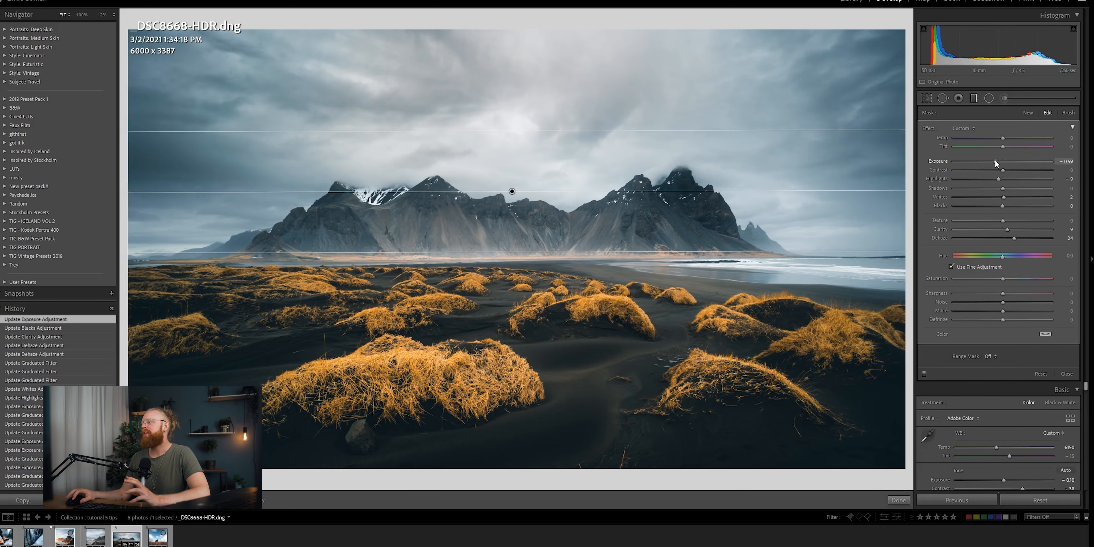
{"action": "left_click_drag", "start_coordinate": [994, 160], "coordinate": [994, 161]}
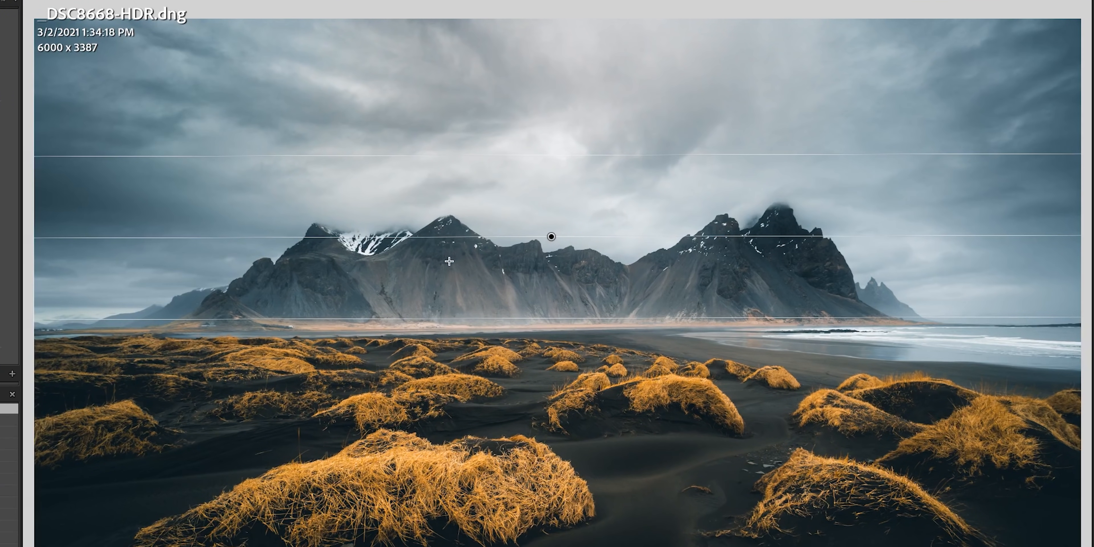
Check the filter's coverage of the mountains, then set its range mask to Luminance and try narrowing the range.
{"action": "key", "text": "o"}
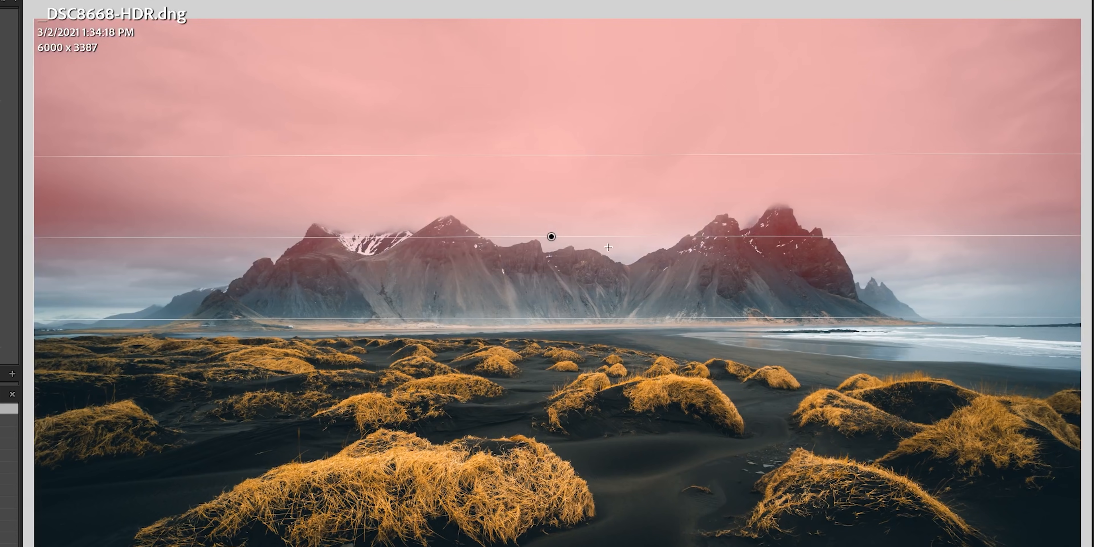
{"action": "key", "text": "o"}
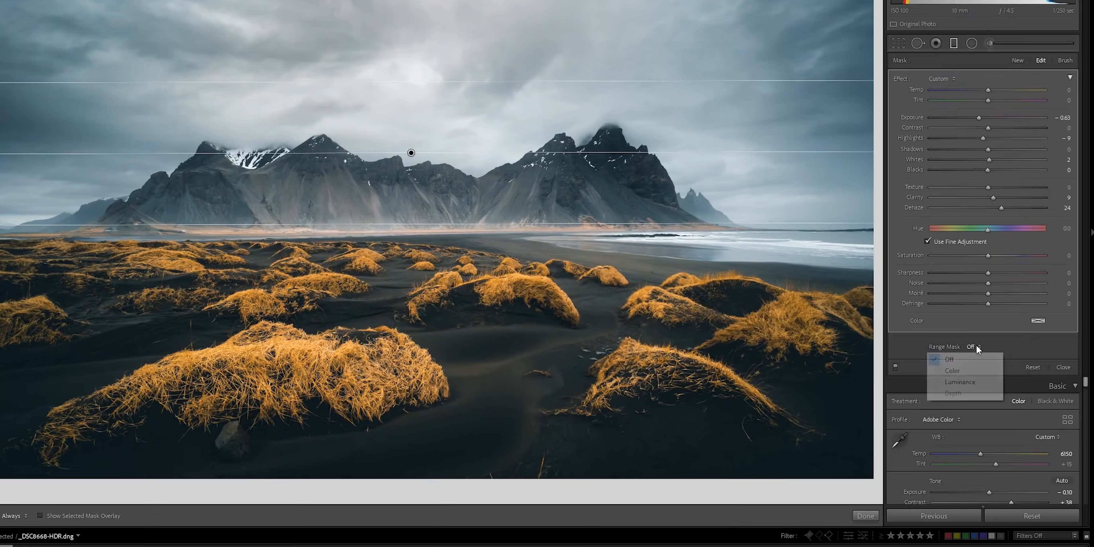
{"action": "left_click", "coordinate": [988, 356]}
{"action": "left_click", "coordinate": [971, 384]}
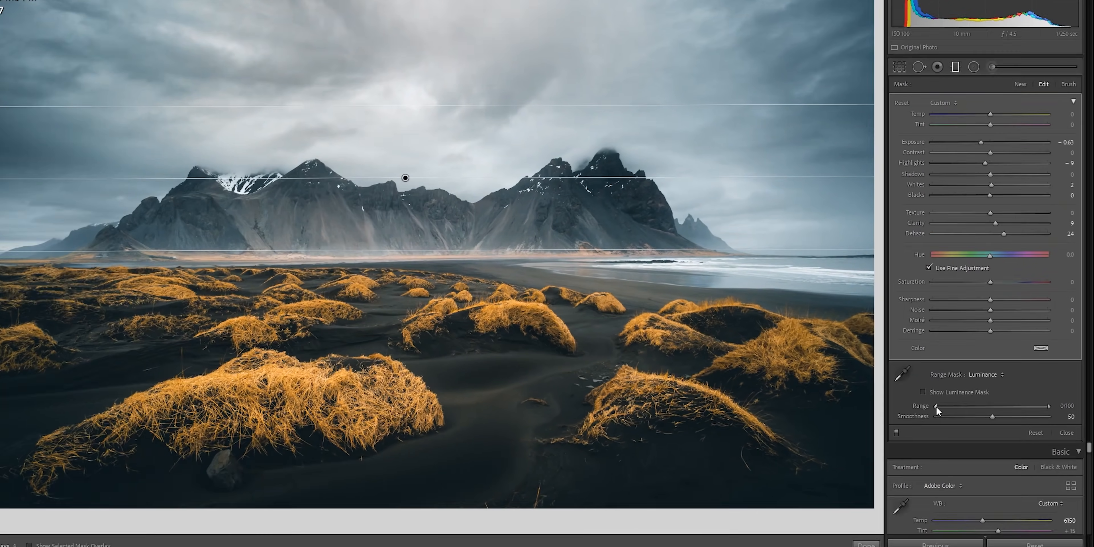
{"action": "left_click_drag", "start_coordinate": [790, 347], "coordinate": [866, 347]}
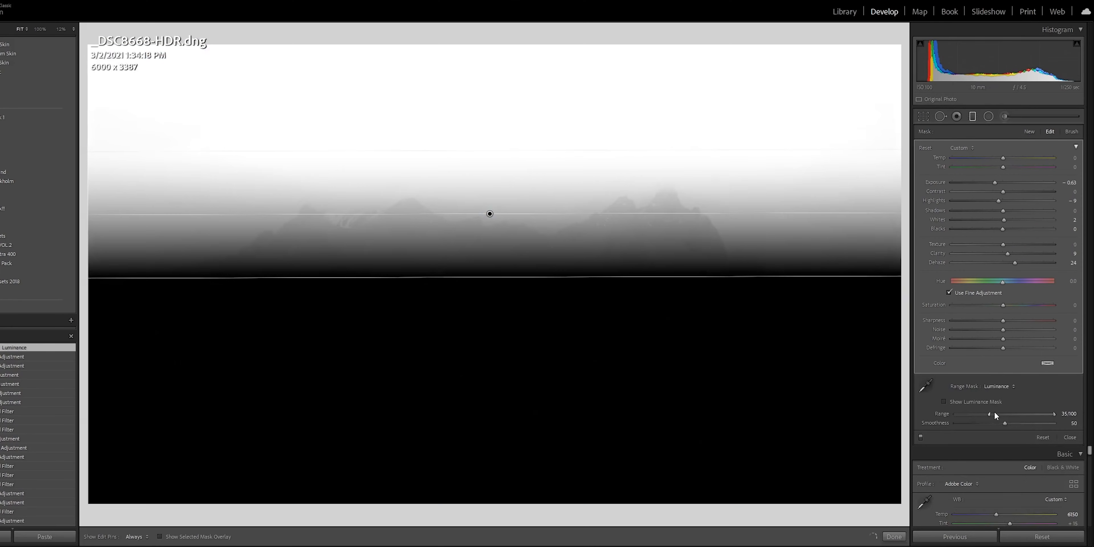
{"action": "left_click_drag", "start_coordinate": [1013, 413], "coordinate": [1039, 411]}
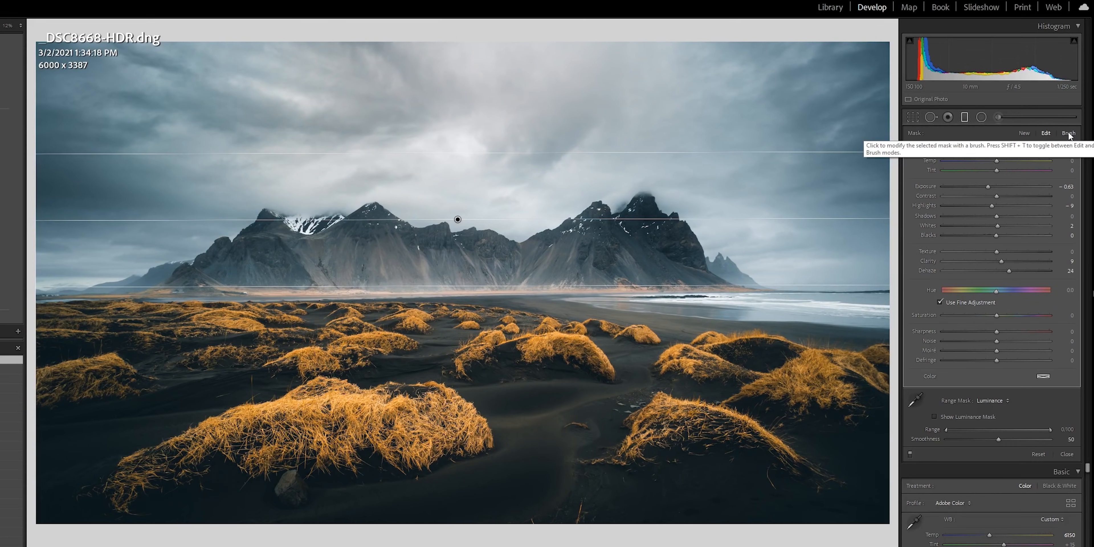
Switch the filter's mask to brush erasing with Auto Mask enabled and show the mask overlay.
{"action": "left_click", "coordinate": [1059, 143]}
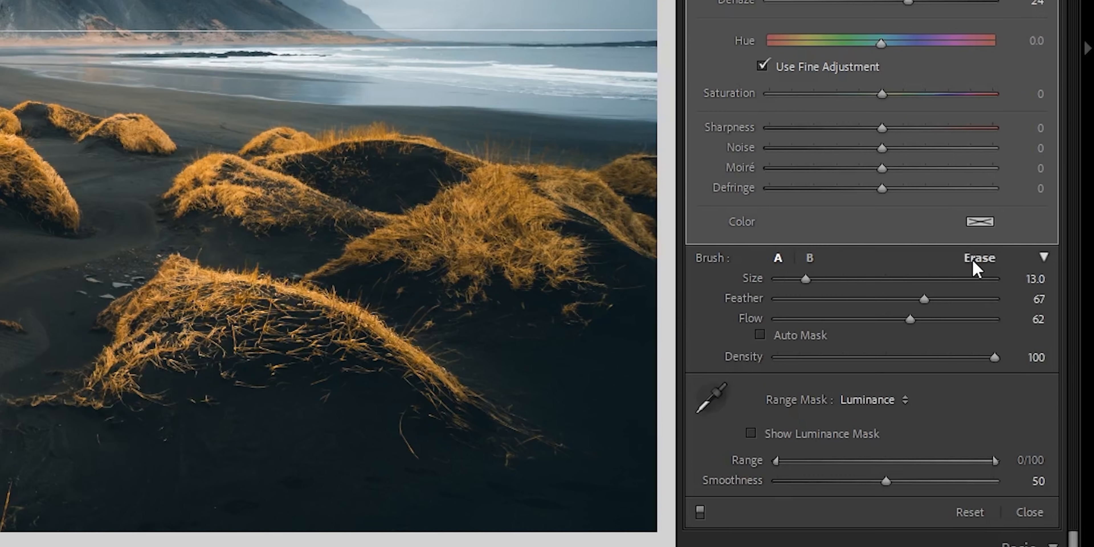
{"action": "left_click", "coordinate": [1043, 395]}
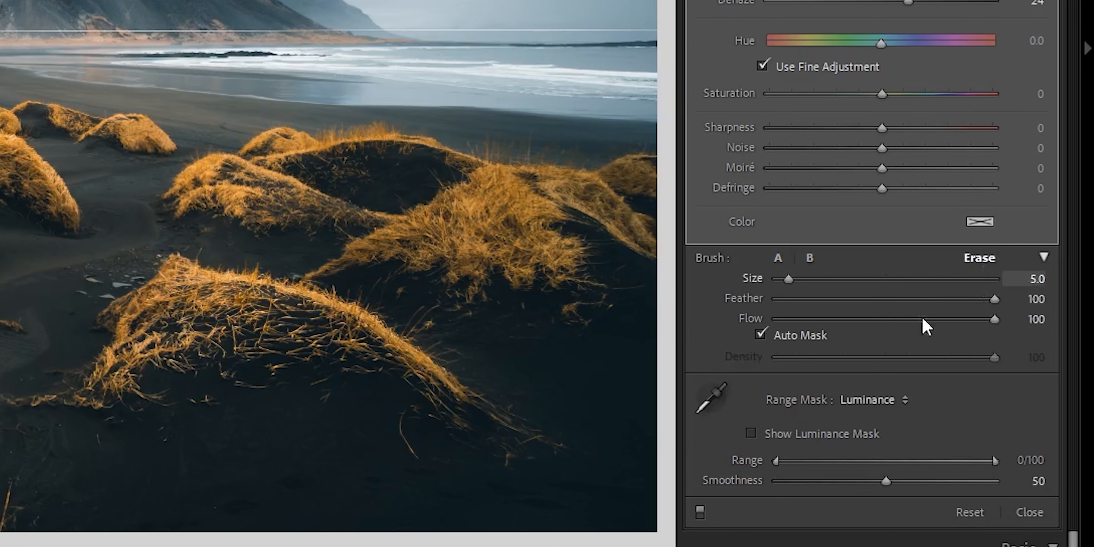
{"action": "left_click", "coordinate": [758, 337]}
{"action": "left_click", "coordinate": [758, 337]}
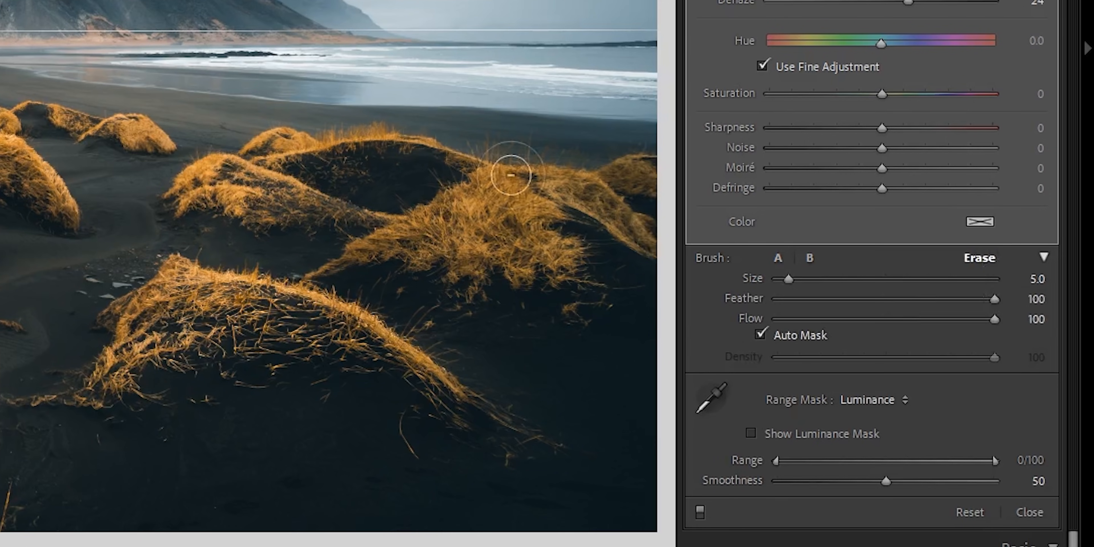
{"action": "key", "text": "o"}
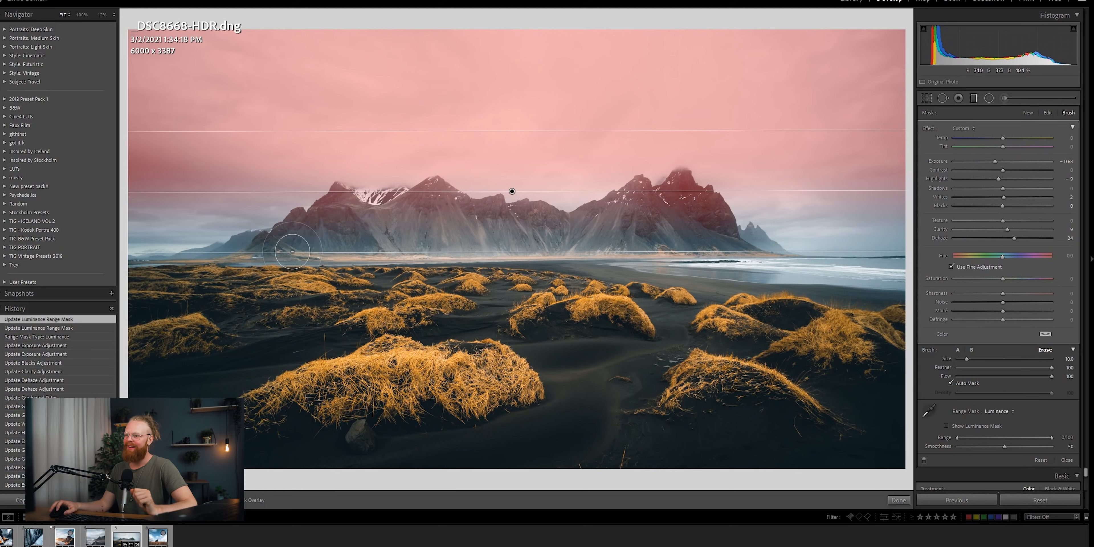
Erase the graduated filter's mask from the whole mountain range, reducing the brush size to 1.0 for the finer areas.
{"action": "scroll", "coordinate": [299, 245], "scroll_direction": "down", "scroll_amount": 4}
{"action": "mouse_move", "coordinate": [339, 228]}
{"action": "left_mouse_down"}
{"action": "mouse_move", "coordinate": [402, 223]}
{"action": "mouse_move", "coordinate": [323, 226]}
{"action": "mouse_move", "coordinate": [432, 217]}
{"action": "mouse_move", "coordinate": [281, 231]}
{"action": "left_mouse_up"}
{"action": "scroll", "coordinate": [280, 231], "scroll_direction": "down", "scroll_amount": 2}
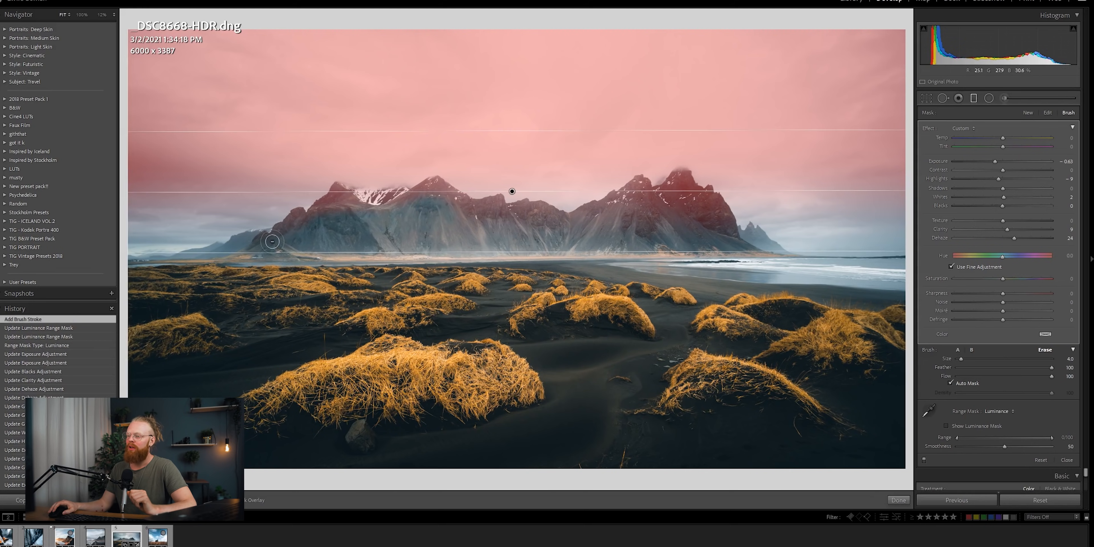
{"action": "left_click_drag", "start_coordinate": [276, 235], "coordinate": [294, 225]}
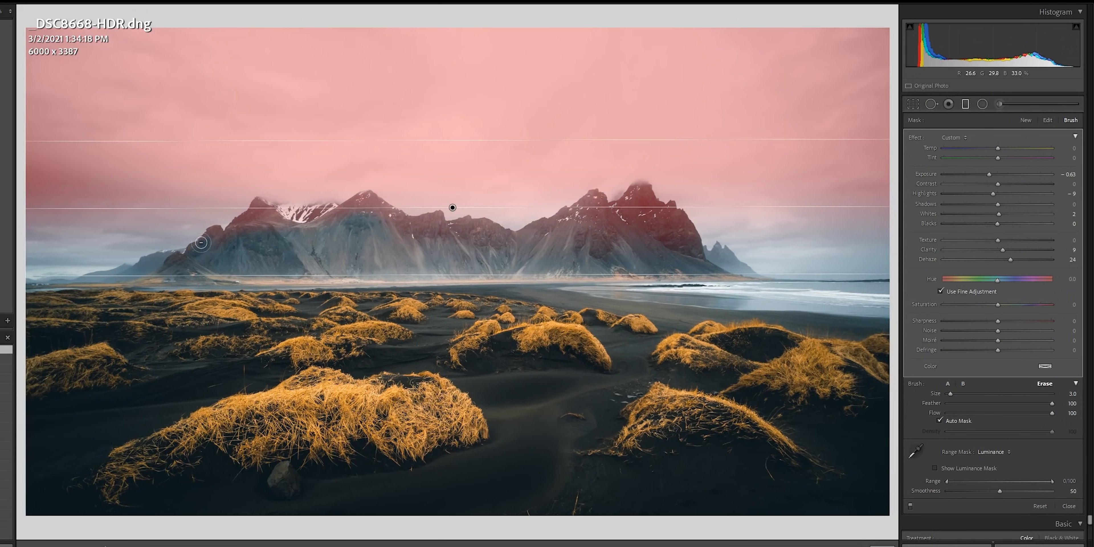
{"action": "left_click", "coordinate": [11, 12]}
{"action": "left_click", "coordinate": [8, 64]}
{"action": "left_click_drag", "start_coordinate": [272, 217], "coordinate": [418, 213]}
{"action": "left_click_drag", "start_coordinate": [552, 204], "coordinate": [380, 250]}
{"action": "left_click_drag", "start_coordinate": [552, 264], "coordinate": [490, 322]}
{"action": "left_click_drag", "start_coordinate": [595, 297], "coordinate": [460, 347]}
{"action": "mouse_move", "coordinate": [547, 372]}
{"action": "left_mouse_down"}
{"action": "mouse_move", "coordinate": [613, 394]}
{"action": "mouse_move", "coordinate": [480, 425]}
{"action": "left_mouse_up"}
{"action": "scroll", "coordinate": [480, 424], "scroll_direction": "down", "scroll_amount": 2}
{"action": "key", "text": "ctrl+minus"}
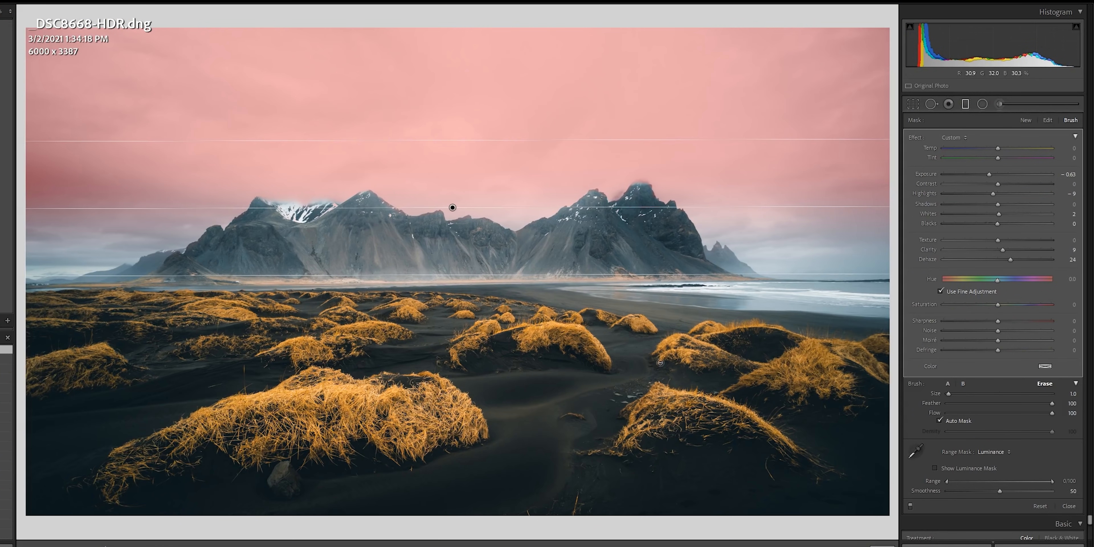
Hide the mask overlay and darken the sky by lowering the filter's exposure to about -0.77.
{"action": "key", "text": "o"}
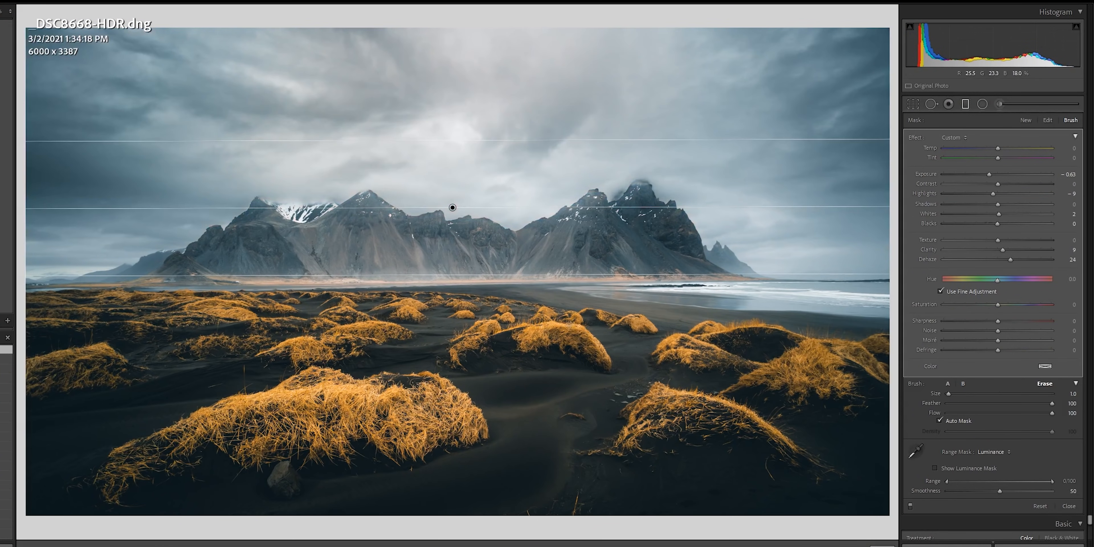
{"action": "left_click_drag", "start_coordinate": [989, 175], "coordinate": [987, 174]}
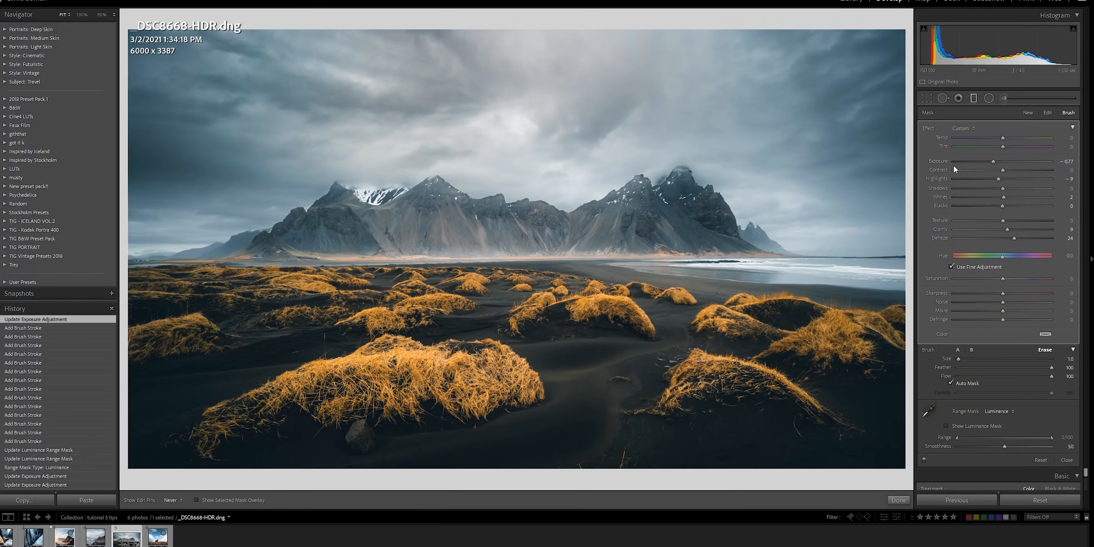
{"action": "left_click_drag", "start_coordinate": [990, 162], "coordinate": [993, 162]}
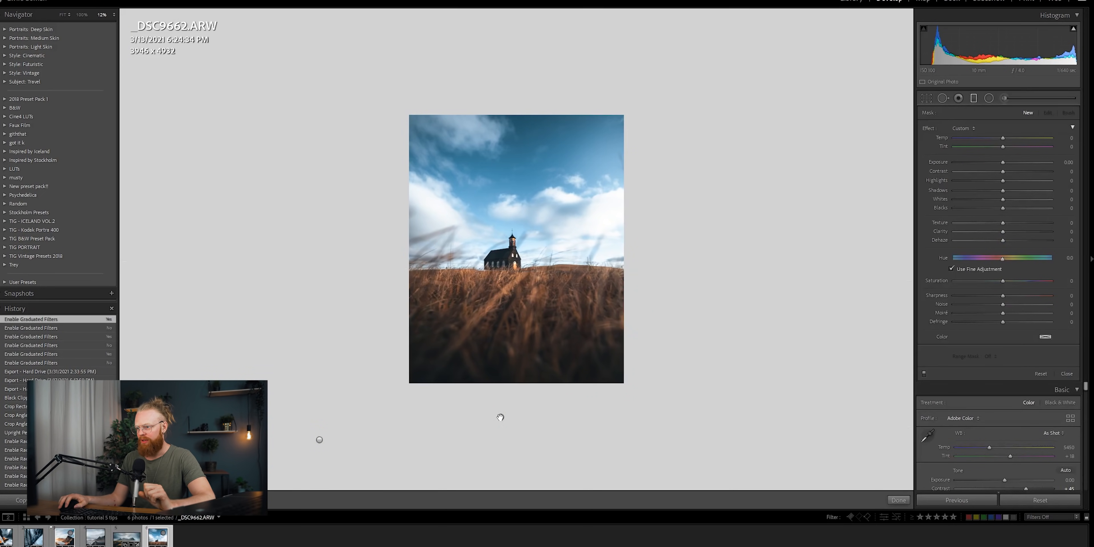
Inspect the graduated filters darkening the church photo's foreground and slightly shift their positions.
{"action": "left_click", "coordinate": [500, 417]}
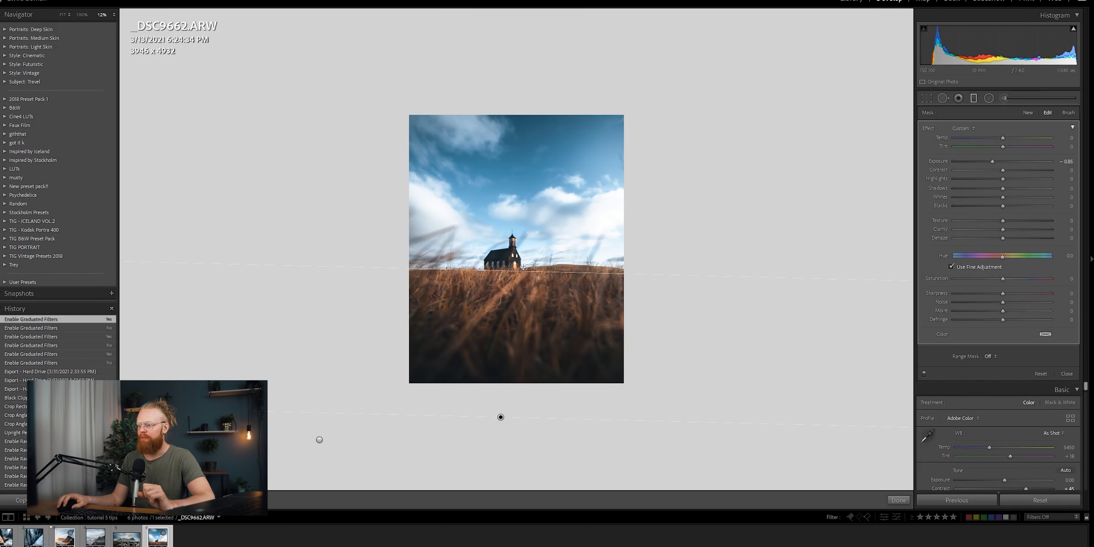
{"action": "left_click", "coordinate": [319, 440]}
{"action": "left_click_drag", "start_coordinate": [500, 286], "coordinate": [504, 282]}
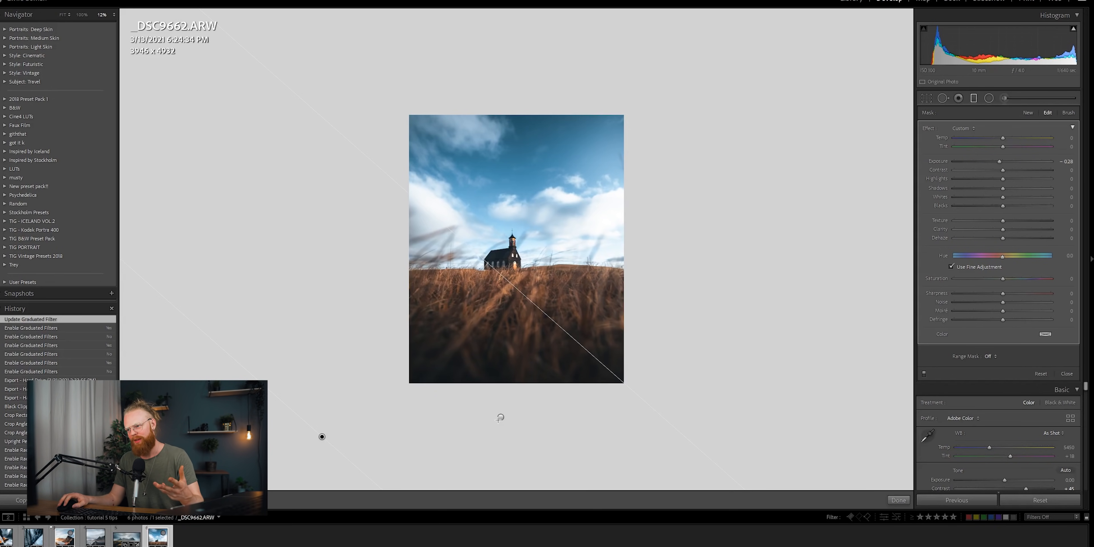
{"action": "left_click_drag", "start_coordinate": [500, 418], "coordinate": [507, 409]}
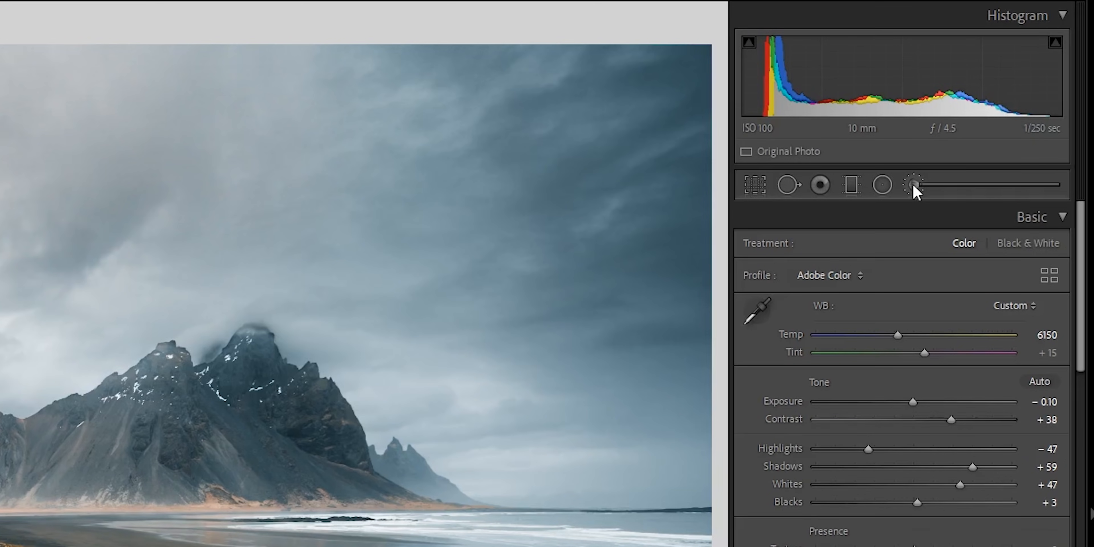
Activate the Adjustment Brush on the black-sand mountain landscape and set the brush flow to 100.
{"action": "left_click", "coordinate": [913, 187]}
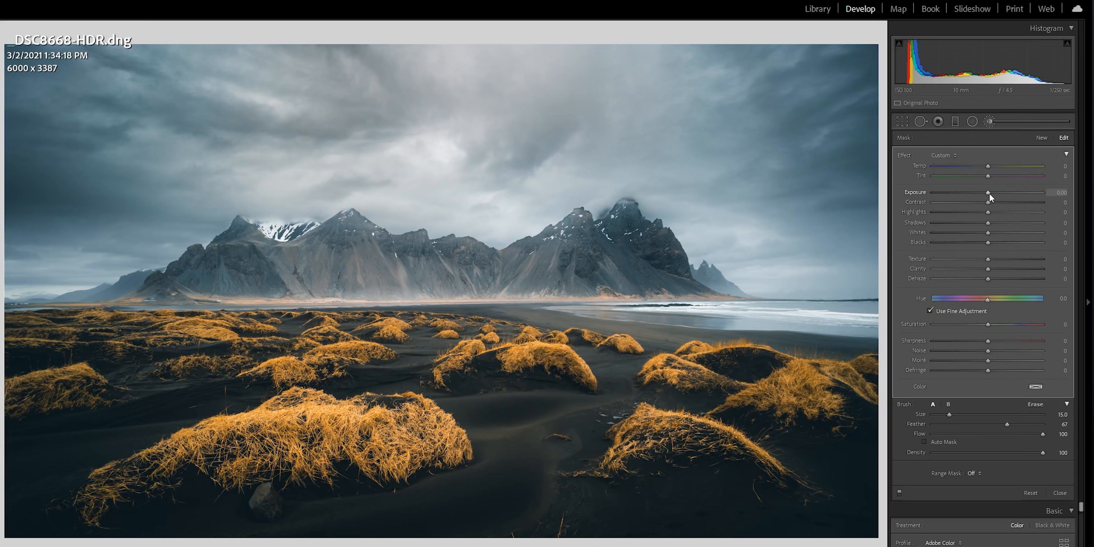
{"action": "left_click", "coordinate": [1035, 193]}
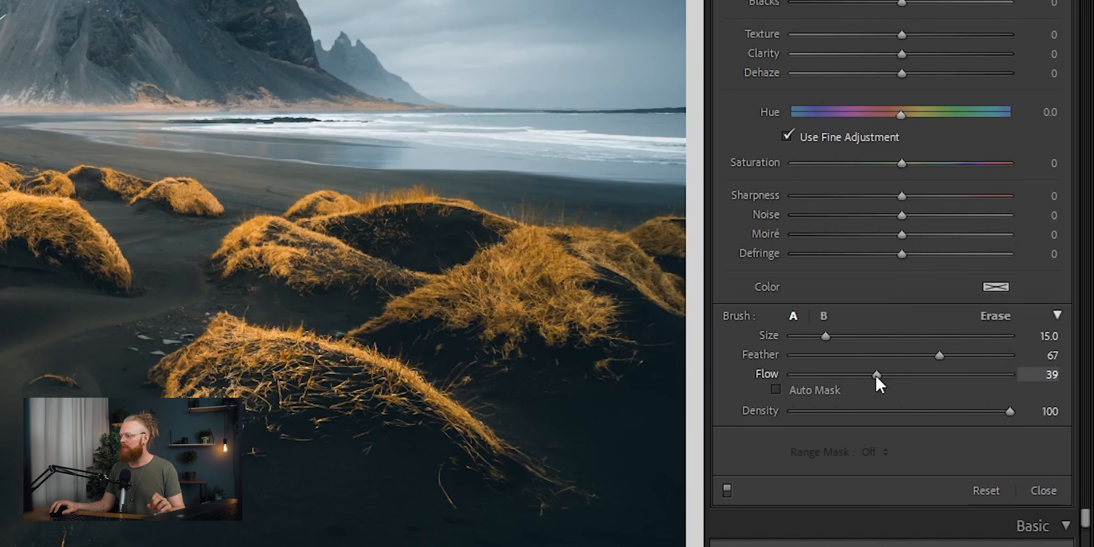
{"action": "left_click_drag", "start_coordinate": [876, 376], "coordinate": [1011, 378]}
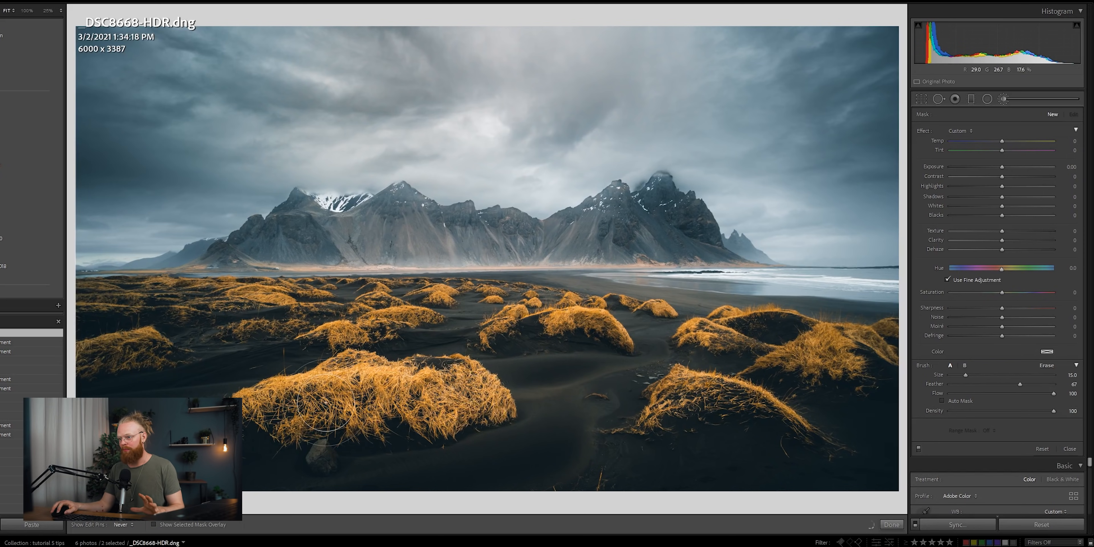
Try painting the large foreground grass mound with exposure at 4.00 and full flow, and delete the adjustment.
{"action": "left_click", "coordinate": [370, 400]}
{"action": "left_click_drag", "start_coordinate": [1002, 166], "coordinate": [1054, 166]}
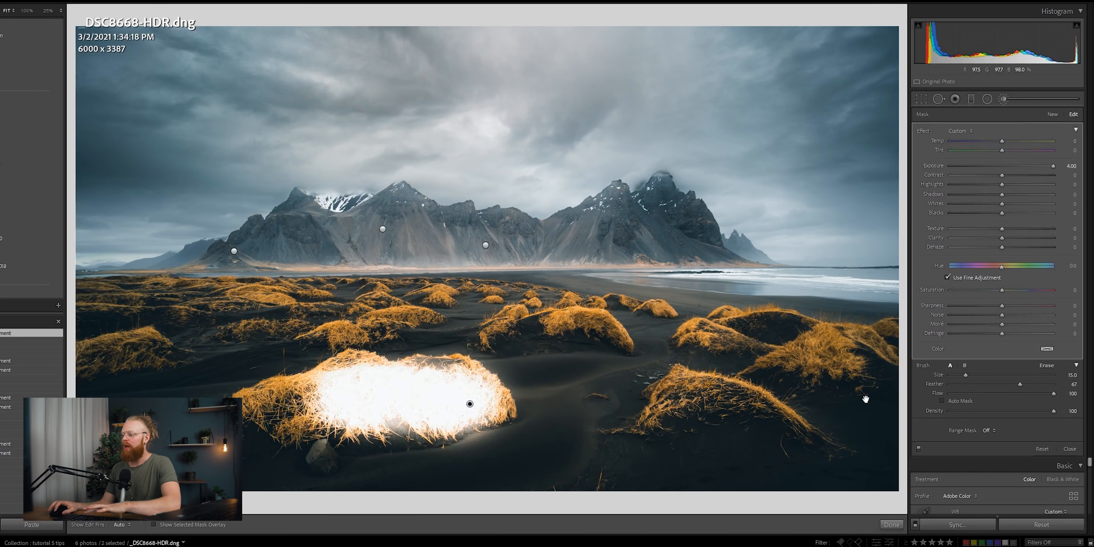
{"action": "key", "text": "Delete"}
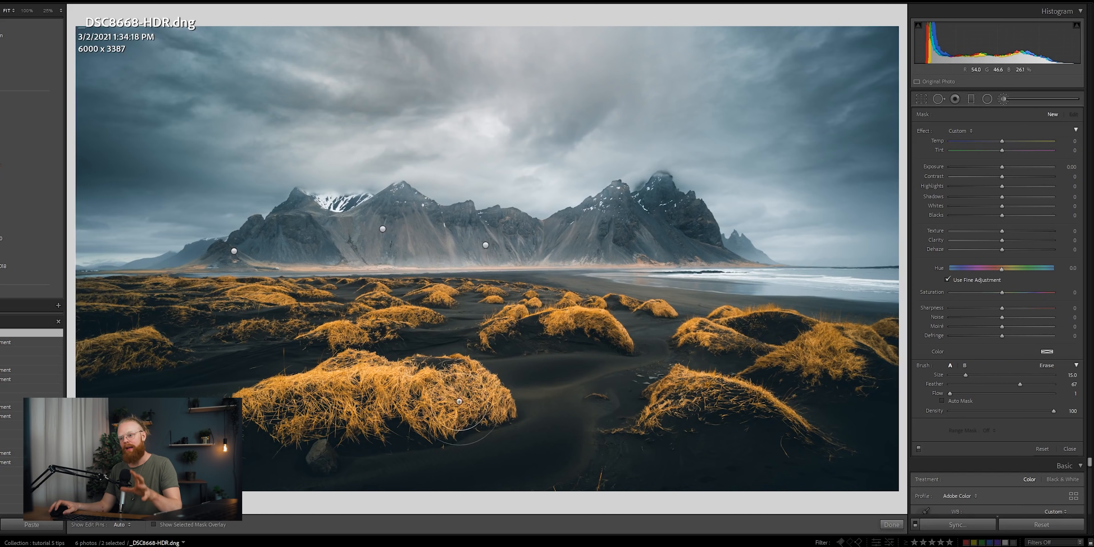
Try building up the 4.00 exposure effect on the large grass mound with brush flow 1, and delete the adjustment.
{"action": "key", "text": "h"}
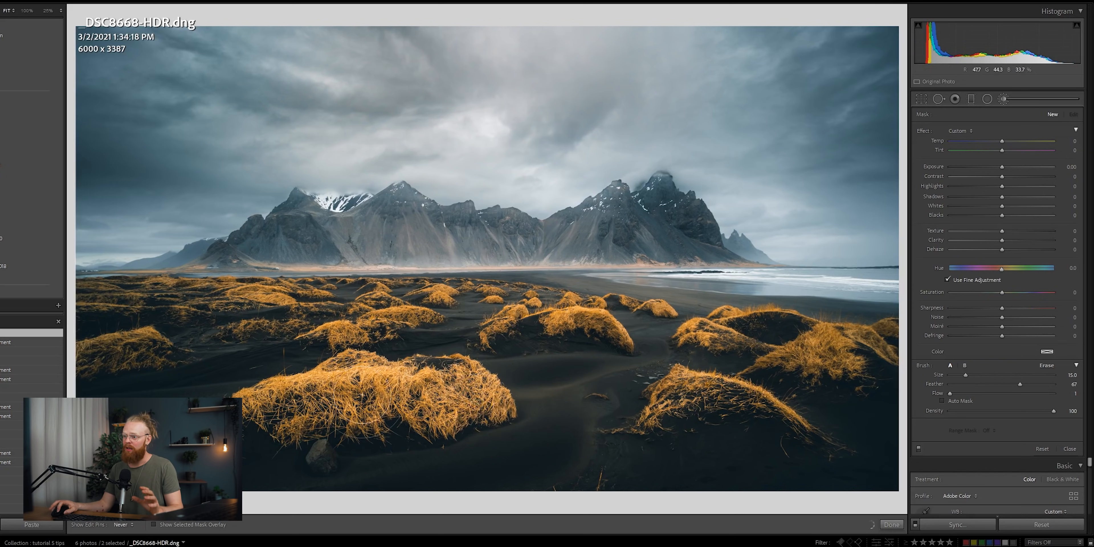
{"action": "key", "text": "h"}
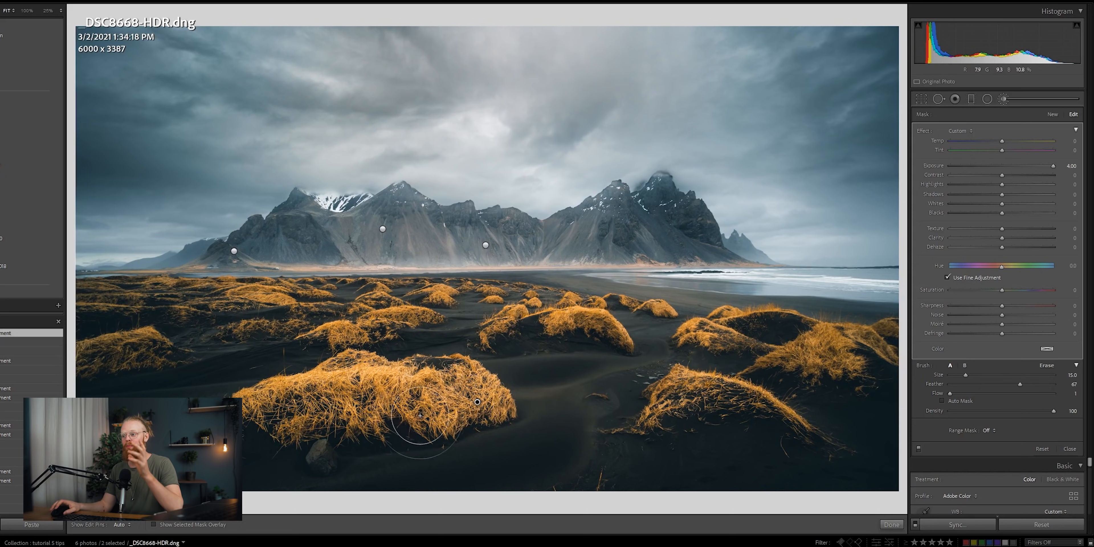
{"action": "key", "text": "h"}
{"action": "left_click_drag", "start_coordinate": [503, 393], "coordinate": [496, 394]}
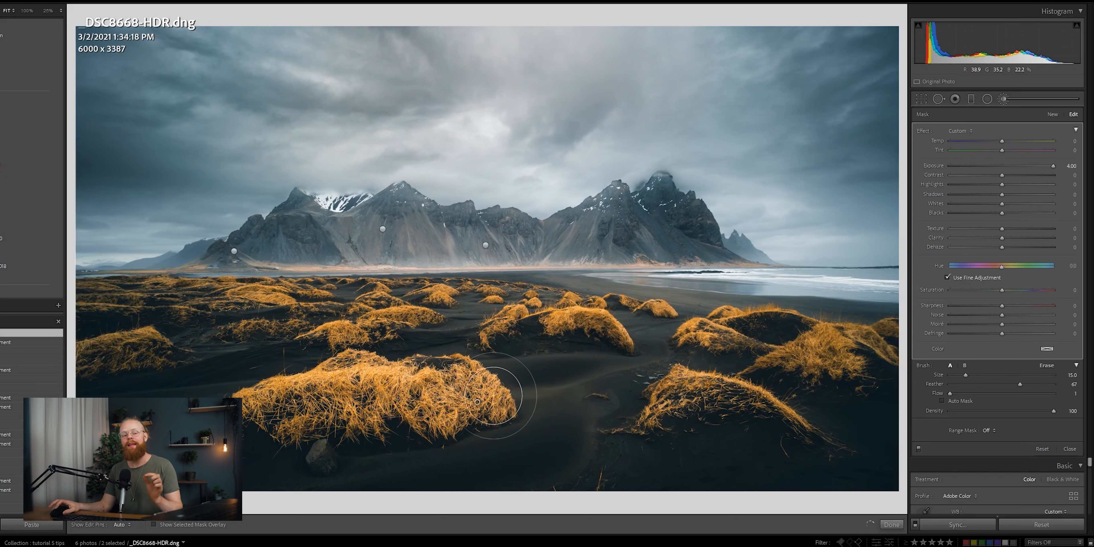
{"action": "mouse_move", "coordinate": [319, 411]}
{"action": "left_mouse_down"}
{"action": "mouse_move", "coordinate": [495, 395]}
{"action": "mouse_move", "coordinate": [476, 390]}
{"action": "left_mouse_up"}
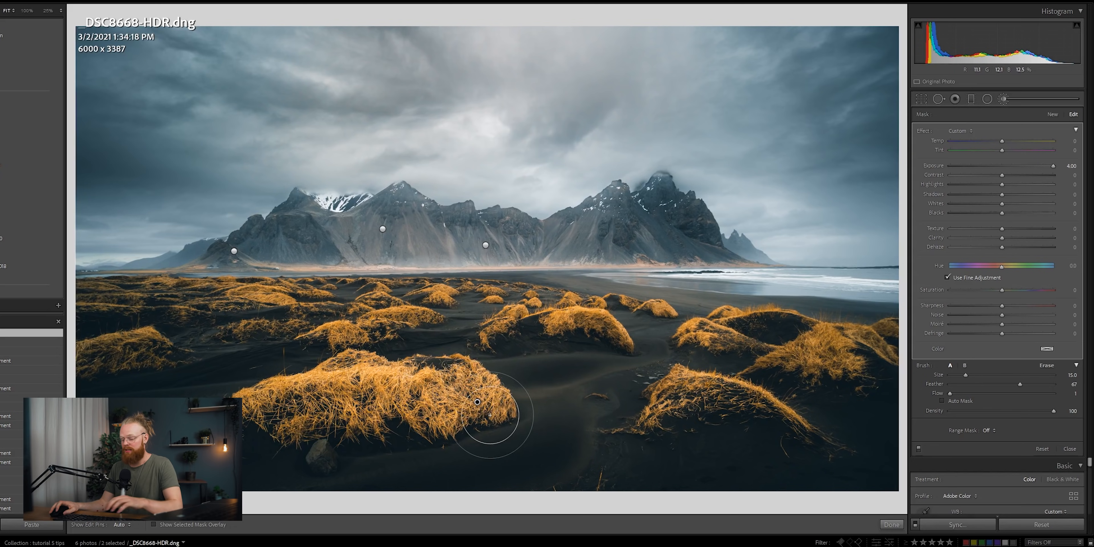
{"action": "left_click", "coordinate": [472, 402]}
{"action": "key", "text": "Delete"}
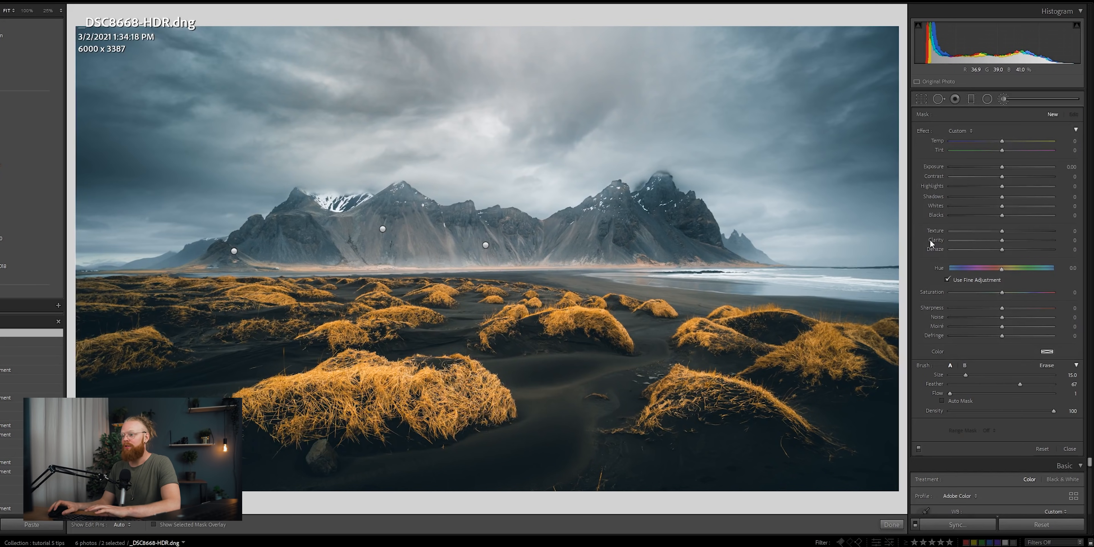
Set the Adjustment Brush's size to 10.0 and its flow to 31.
{"action": "scroll", "coordinate": [537, 247], "scroll_direction": "down", "scroll_amount": 2}
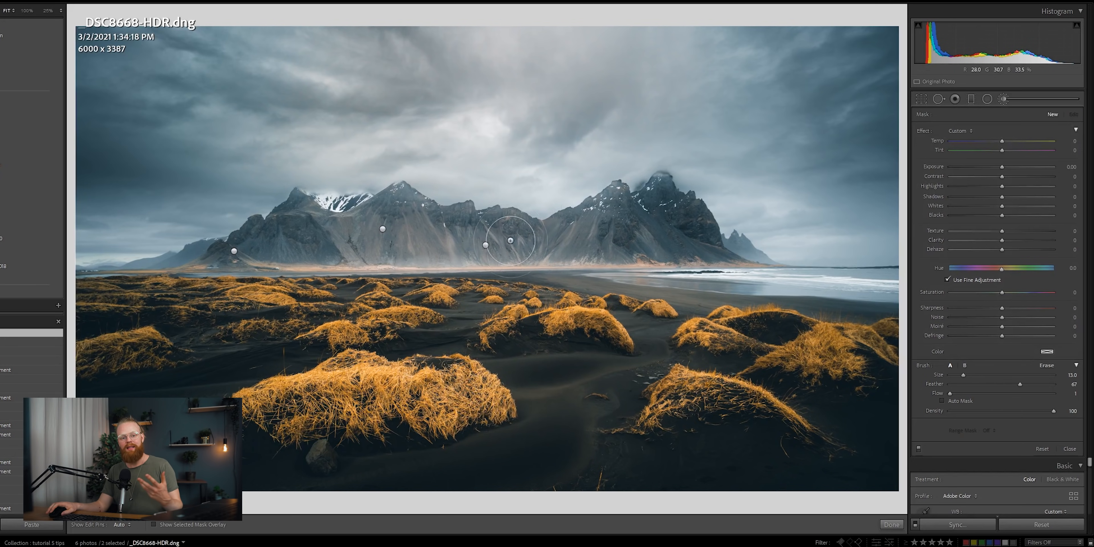
{"action": "scroll", "coordinate": [499, 256], "scroll_direction": "down", "scroll_amount": 4}
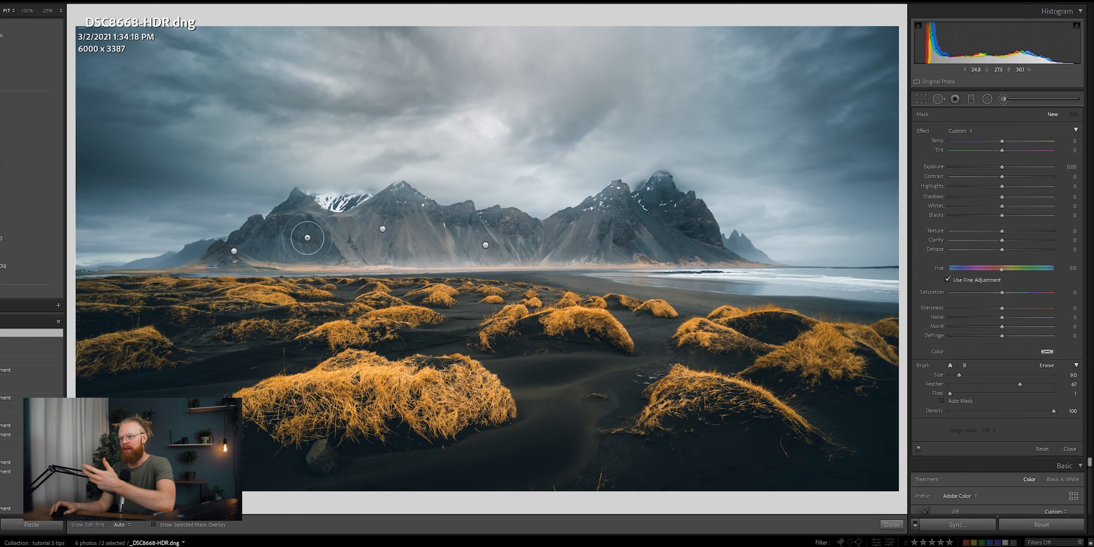
{"action": "scroll", "coordinate": [260, 240], "scroll_direction": "up", "scroll_amount": 1}
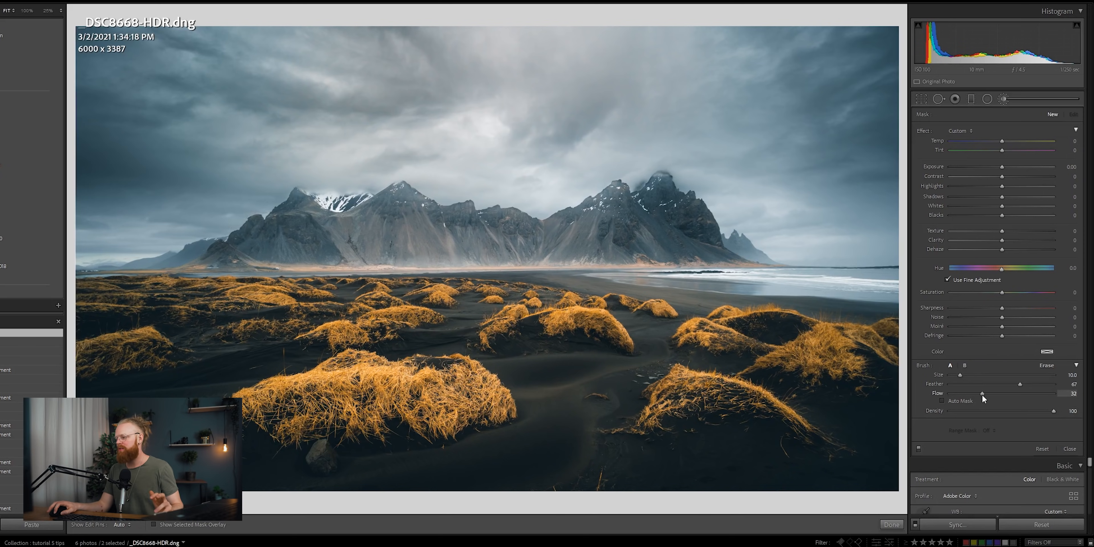
{"action": "left_click_drag", "start_coordinate": [982, 394], "coordinate": [980, 394]}
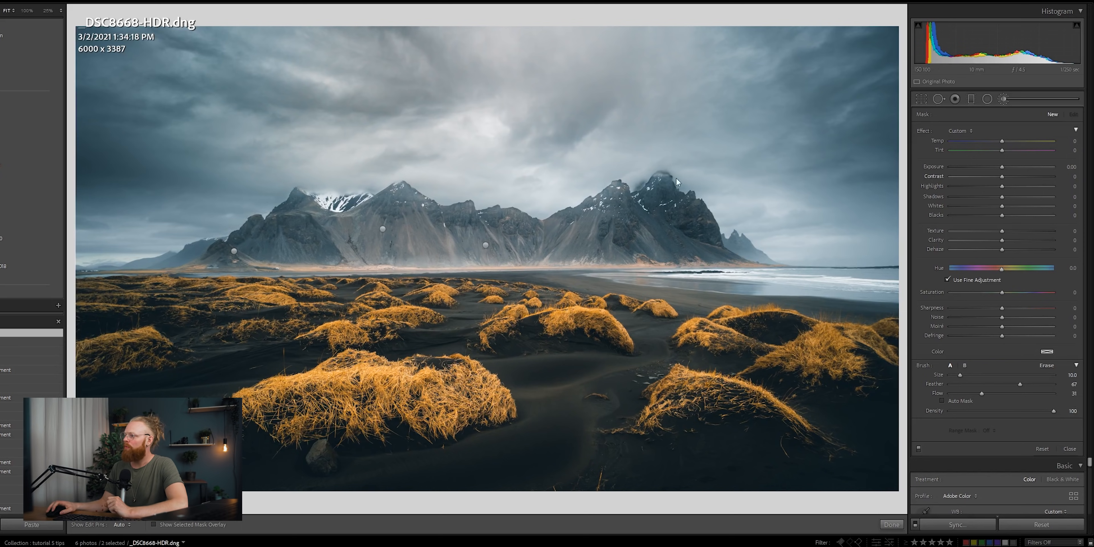
Set the brush's contrast and clarity to 9 and paint the effect over the mountain range with brush size 12.0.
{"action": "left_click_drag", "start_coordinate": [1003, 177], "coordinate": [1006, 177]}
{"action": "left_click_drag", "start_coordinate": [1010, 240], "coordinate": [1008, 239]}
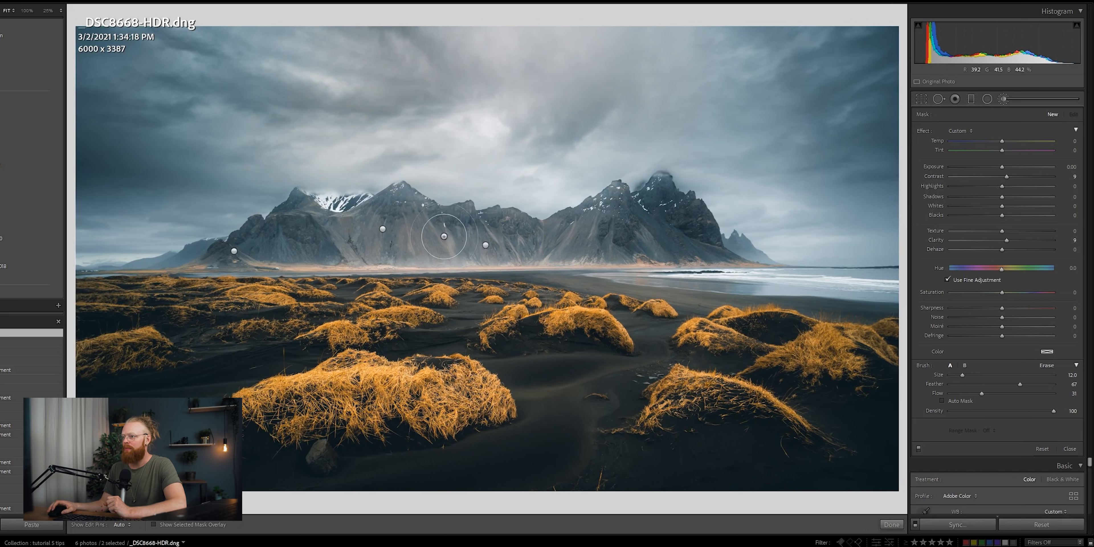
{"action": "mouse_move", "coordinate": [416, 233]}
{"action": "left_mouse_down"}
{"action": "mouse_move", "coordinate": [601, 246]}
{"action": "mouse_move", "coordinate": [633, 213]}
{"action": "mouse_move", "coordinate": [708, 228]}
{"action": "mouse_move", "coordinate": [451, 240]}
{"action": "mouse_move", "coordinate": [327, 232]}
{"action": "mouse_move", "coordinate": [300, 210]}
{"action": "mouse_move", "coordinate": [281, 225]}
{"action": "left_mouse_up"}
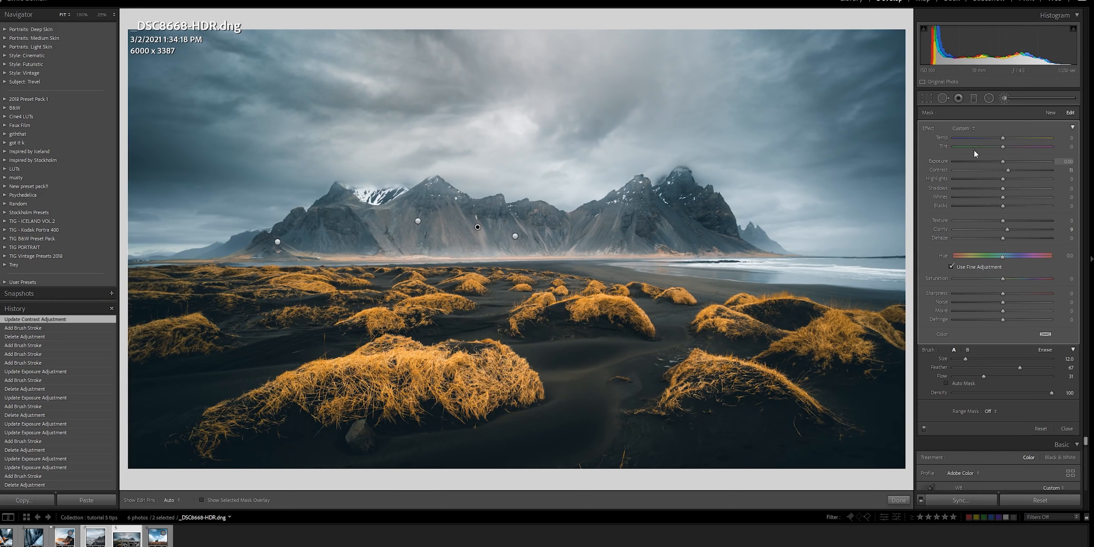
{"action": "key", "text": "Return"}
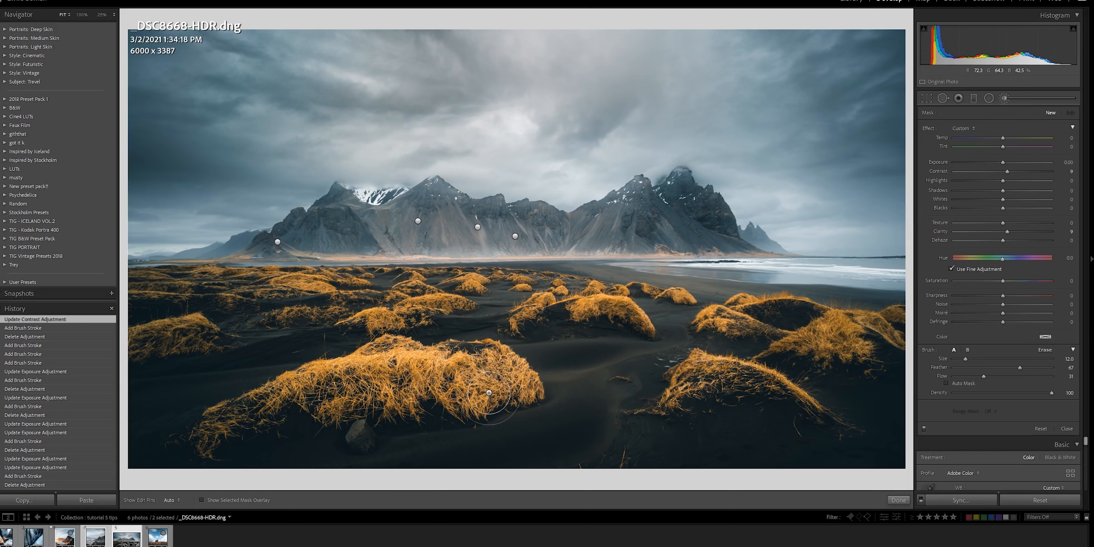
Start a new brush adjustment on the large foreground grass mound, reset its effect sliders and set the flow to 42.
{"action": "left_click_drag", "start_coordinate": [312, 411], "coordinate": [343, 378]}
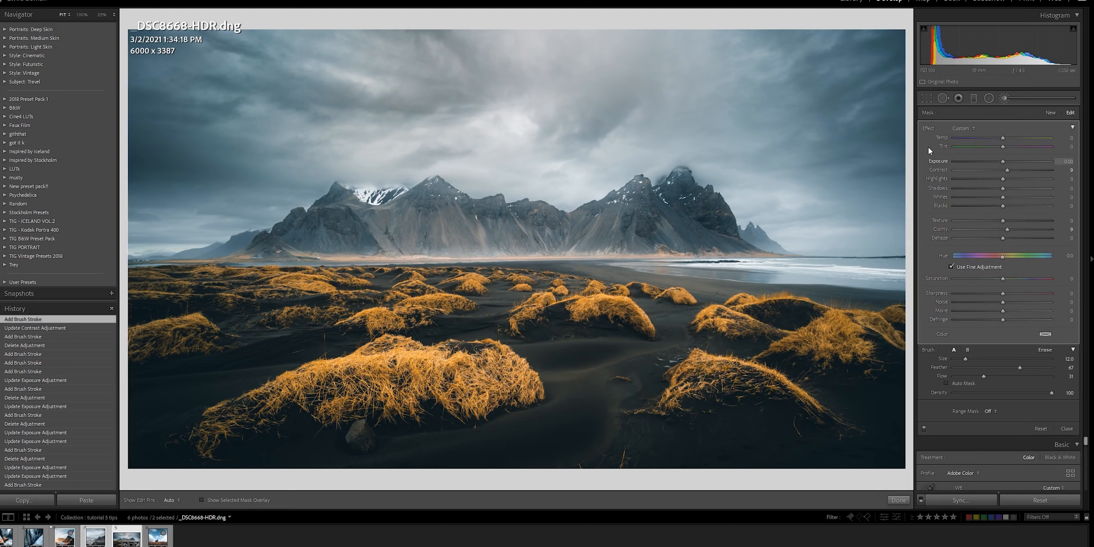
{"action": "double_click", "coordinate": [930, 128]}
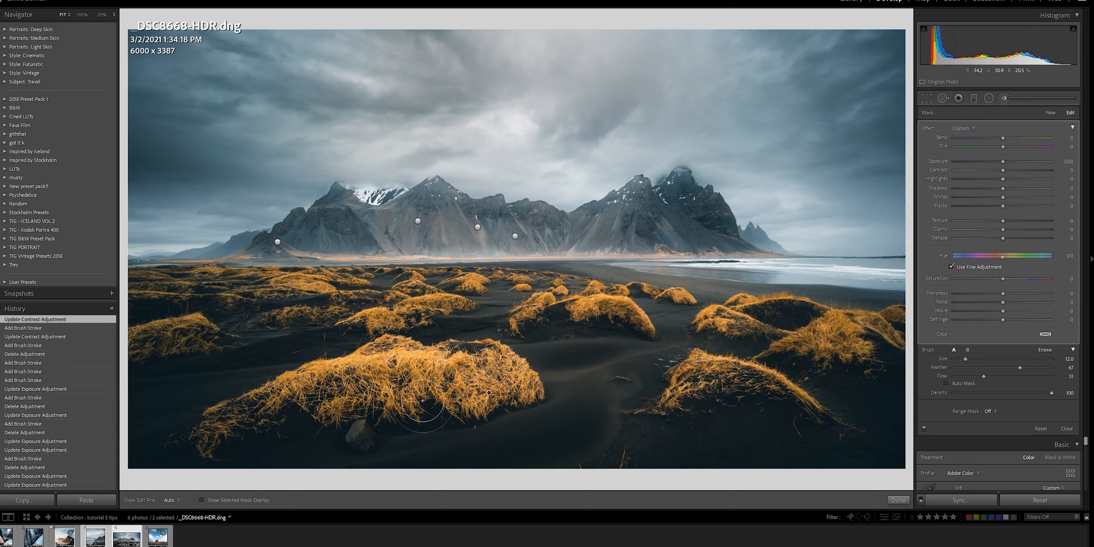
{"action": "left_click_drag", "start_coordinate": [981, 377], "coordinate": [991, 379]}
{"action": "scroll", "coordinate": [399, 387], "scroll_direction": "up", "scroll_amount": 2}
{"action": "key", "text": "h"}
Paint the adjustment over the foreground grass mounds across the scene, varying the brush size to suit each mound.
{"action": "left_click_drag", "start_coordinate": [260, 415], "coordinate": [430, 384]}
{"action": "scroll", "coordinate": [834, 365], "scroll_direction": "down", "scroll_amount": 3}
{"action": "mouse_move", "coordinate": [637, 328]}
{"action": "left_mouse_down"}
{"action": "mouse_move", "coordinate": [578, 312]}
{"action": "mouse_move", "coordinate": [822, 314]}
{"action": "left_mouse_up"}
{"action": "scroll", "coordinate": [832, 327], "scroll_direction": "down", "scroll_amount": 5}
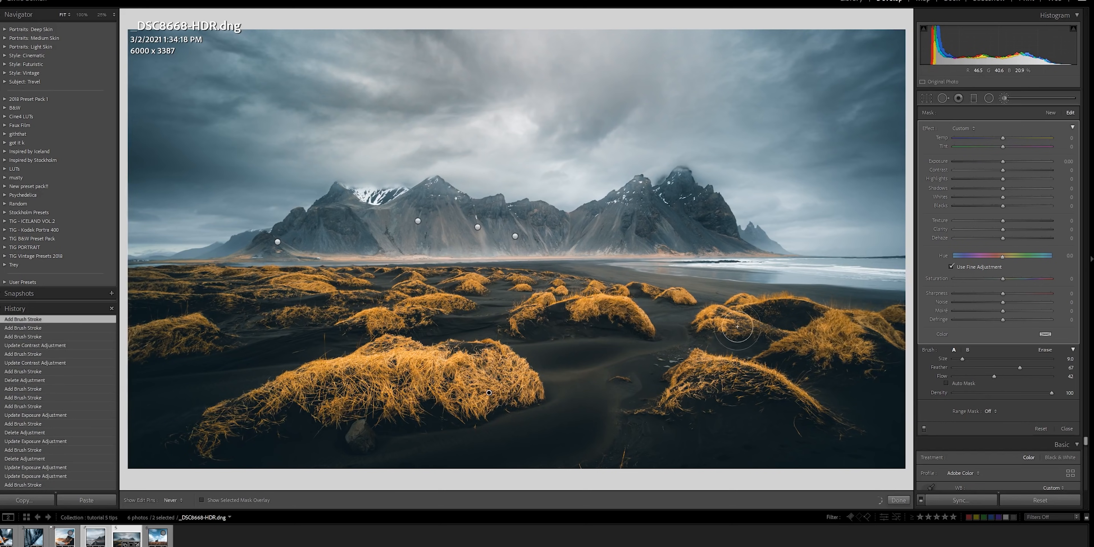
{"action": "left_click", "coordinate": [728, 320]}
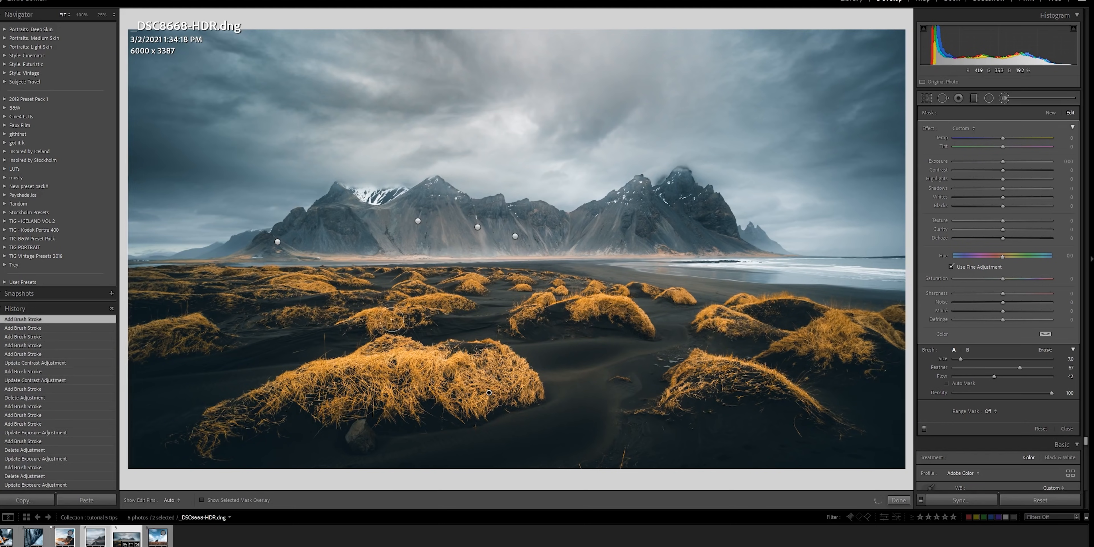
{"action": "left_click", "coordinate": [202, 327]}
{"action": "scroll", "coordinate": [195, 327], "scroll_direction": "up", "scroll_amount": 4}
{"action": "left_click_drag", "start_coordinate": [194, 327], "coordinate": [180, 342]}
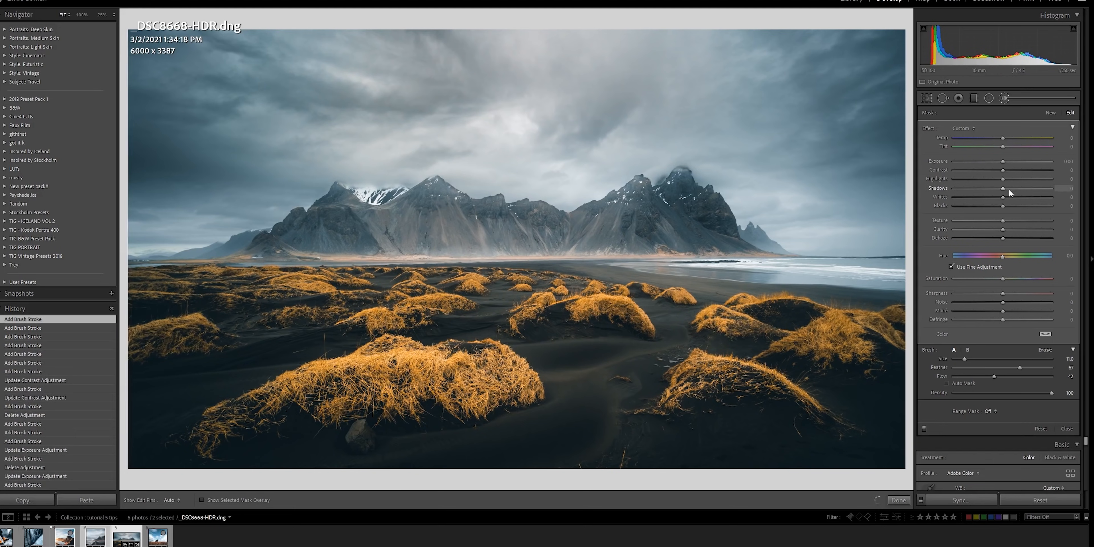
Set the grass adjustment to shadows 19, whites 9, clarity 17, contrast 20 and exposure 0.31.
{"action": "left_click", "coordinate": [1012, 188]}
{"action": "left_click", "coordinate": [1008, 197]}
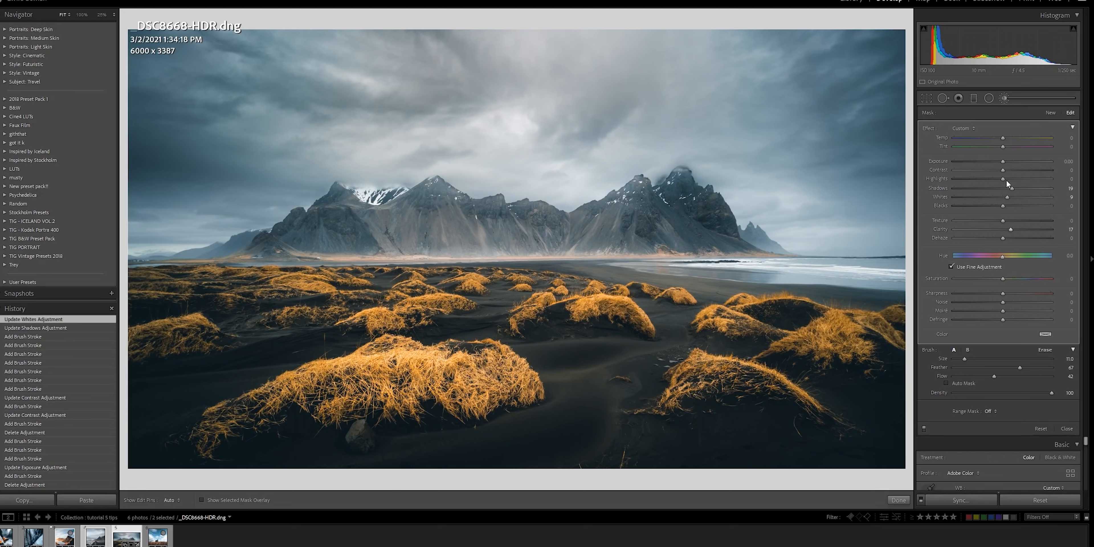
{"action": "left_click", "coordinate": [1012, 170]}
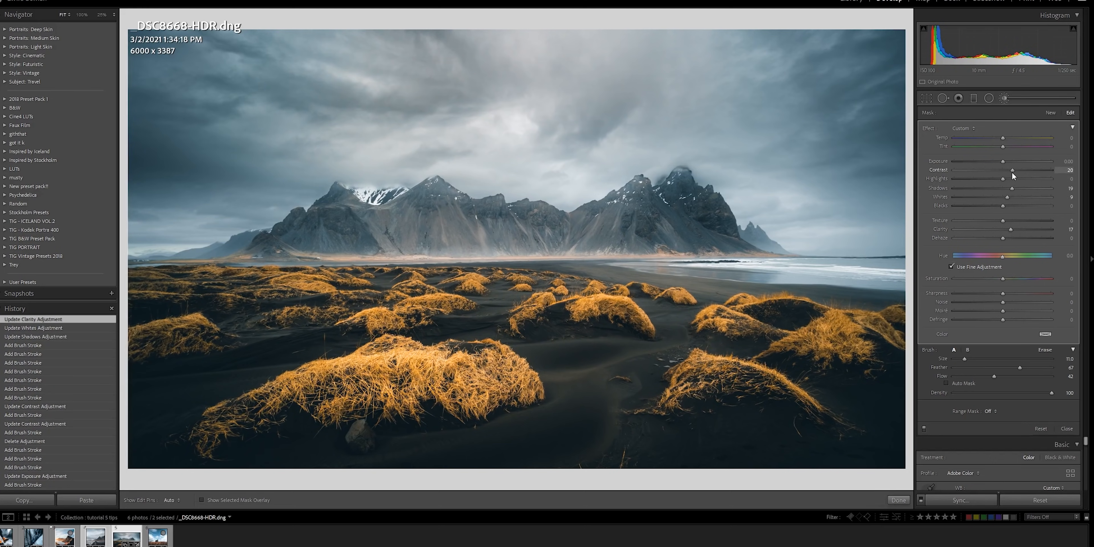
{"action": "left_click", "coordinate": [1005, 162]}
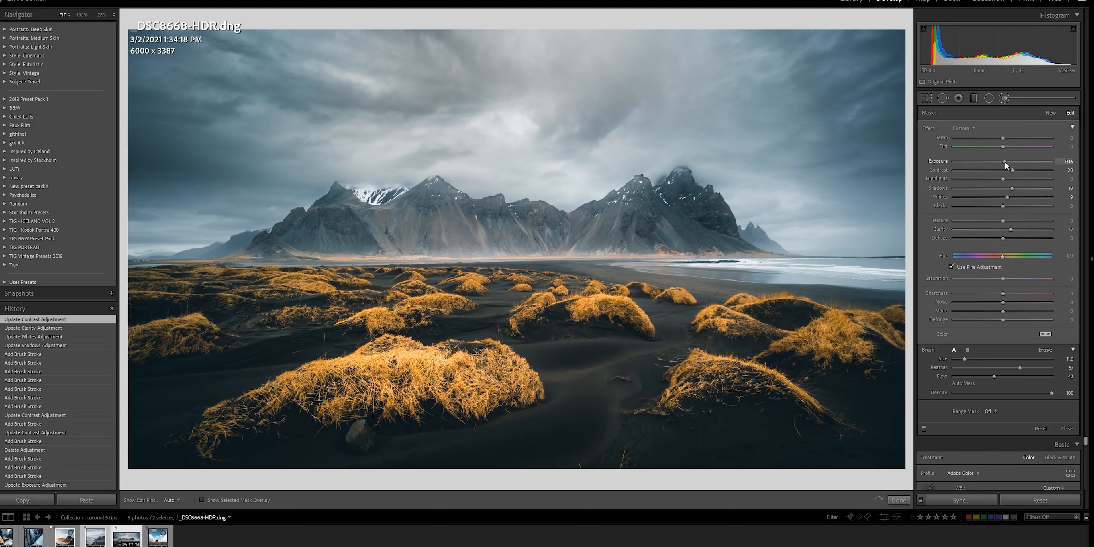
{"action": "left_click_drag", "start_coordinate": [1008, 161], "coordinate": [1005, 162]}
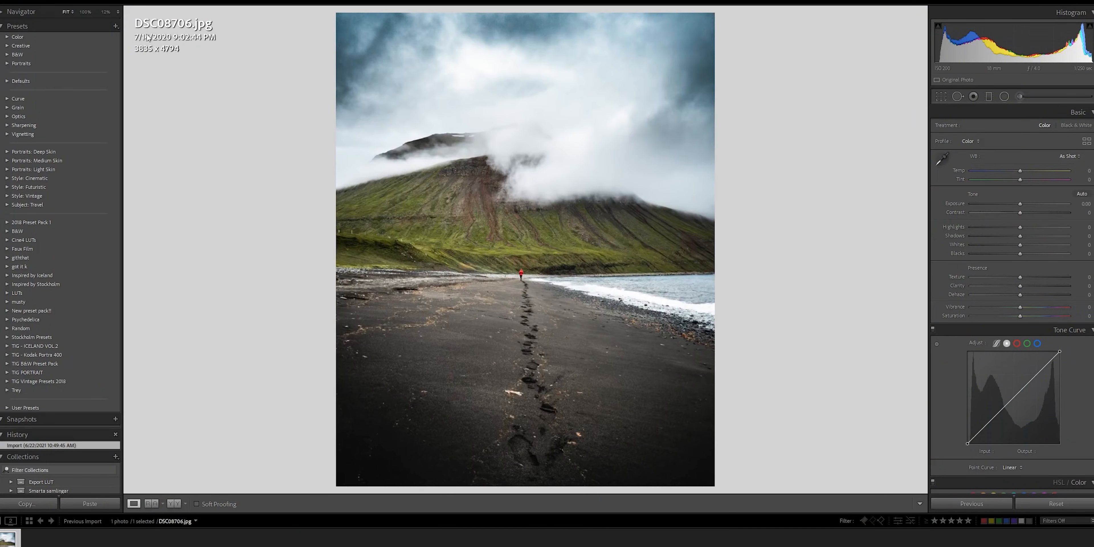
Place a brush adjustment on the red-jacketed hiker in DSC08706.jpg with shadows 10, whites 7 and slightly raised clarity.
{"action": "left_click", "coordinate": [111, 11]}
{"action": "left_click", "coordinate": [102, 64]}
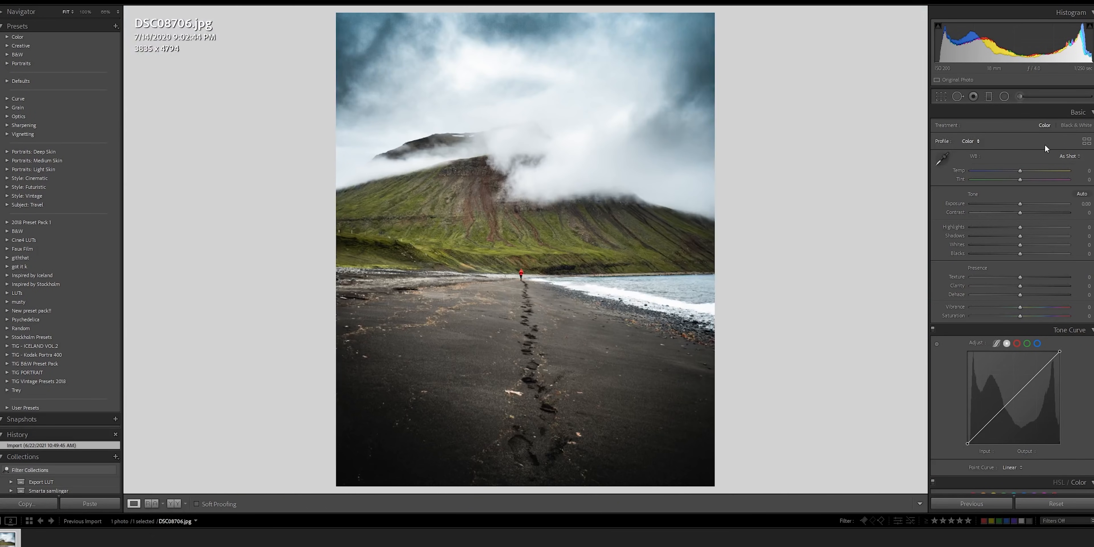
{"action": "left_click", "coordinate": [1020, 96]}
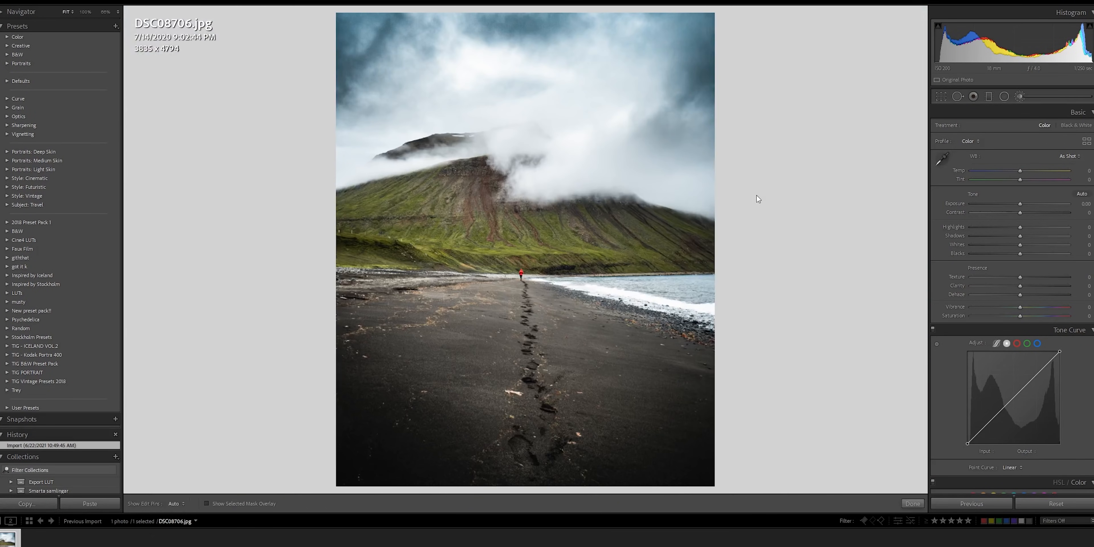
{"action": "left_click", "coordinate": [106, 12]}
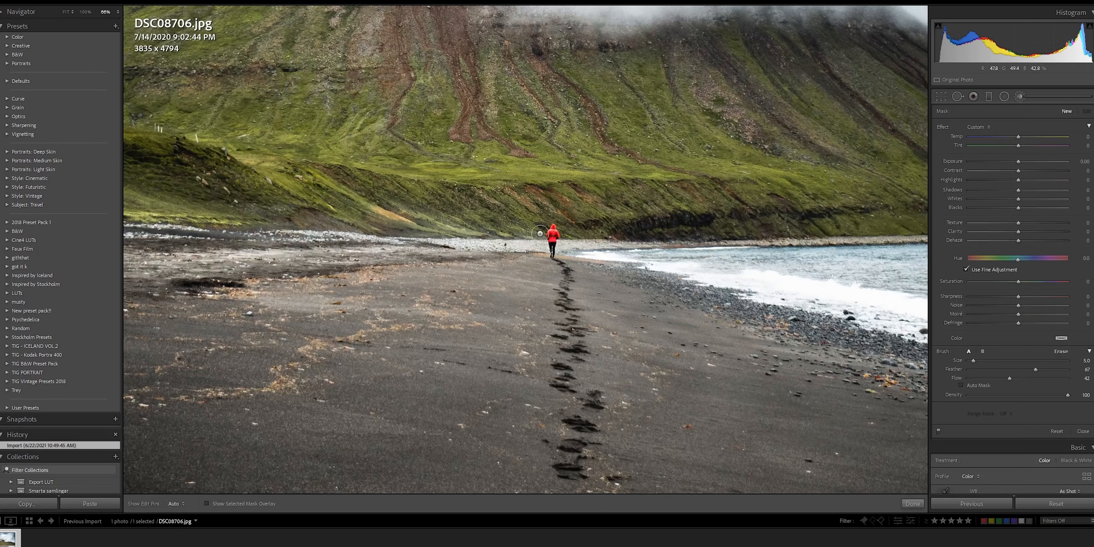
{"action": "left_click", "coordinate": [553, 227]}
{"action": "mouse_move", "coordinate": [1018, 189]}
{"action": "left_mouse_down"}
{"action": "mouse_move", "coordinate": [1032, 188]}
{"action": "mouse_move", "coordinate": [1022, 196]}
{"action": "left_mouse_up"}
{"action": "left_click_drag", "start_coordinate": [1019, 229], "coordinate": [1020, 229]}
Paint the adjustment over the red-jacketed hiker with several strokes at brush size 2.0.
{"action": "scroll", "coordinate": [552, 248], "scroll_direction": "down", "scroll_amount": 1}
{"action": "left_click_drag", "start_coordinate": [552, 245], "coordinate": [553, 233]}
{"action": "left_click", "coordinate": [553, 233]}
{"action": "left_click", "coordinate": [553, 232]}
{"action": "left_click", "coordinate": [554, 231]}
{"action": "left_click", "coordinate": [554, 231]}
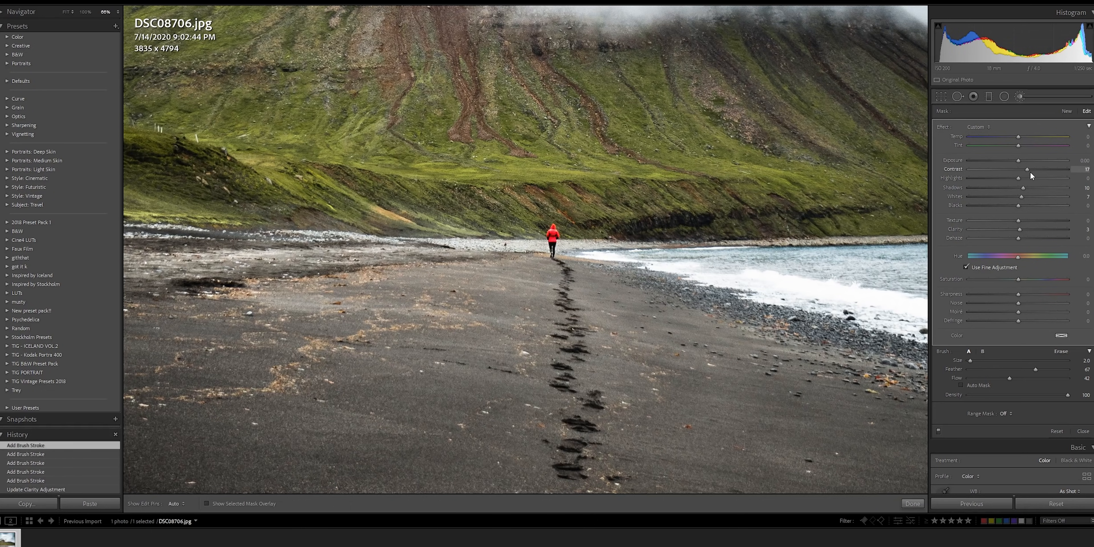
Raise the hiker adjustment's contrast and brush over the red jacket again to strengthen the effect.
{"action": "left_click_drag", "start_coordinate": [1024, 169], "coordinate": [1024, 169]}
{"action": "left_click", "coordinate": [553, 231]}
{"action": "left_click", "coordinate": [553, 232]}
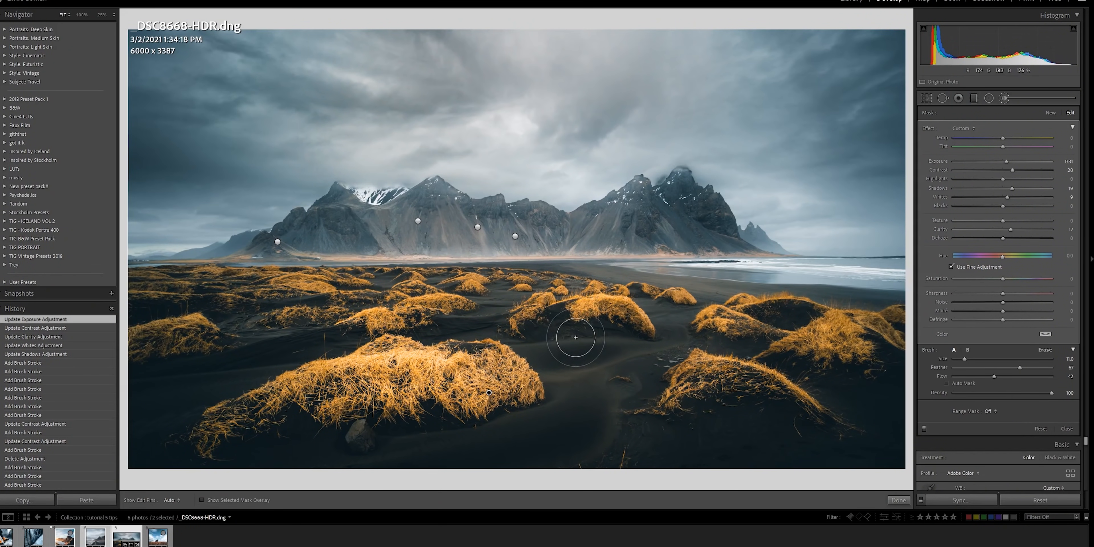
Check the painted grass adjustment's coverage in the black-sand landscape with the mask overlay, and hide the overlay.
{"action": "key", "text": "h"}
{"action": "key", "text": "o"}
{"action": "left_click", "coordinate": [465, 378]}
{"action": "key", "text": "o"}
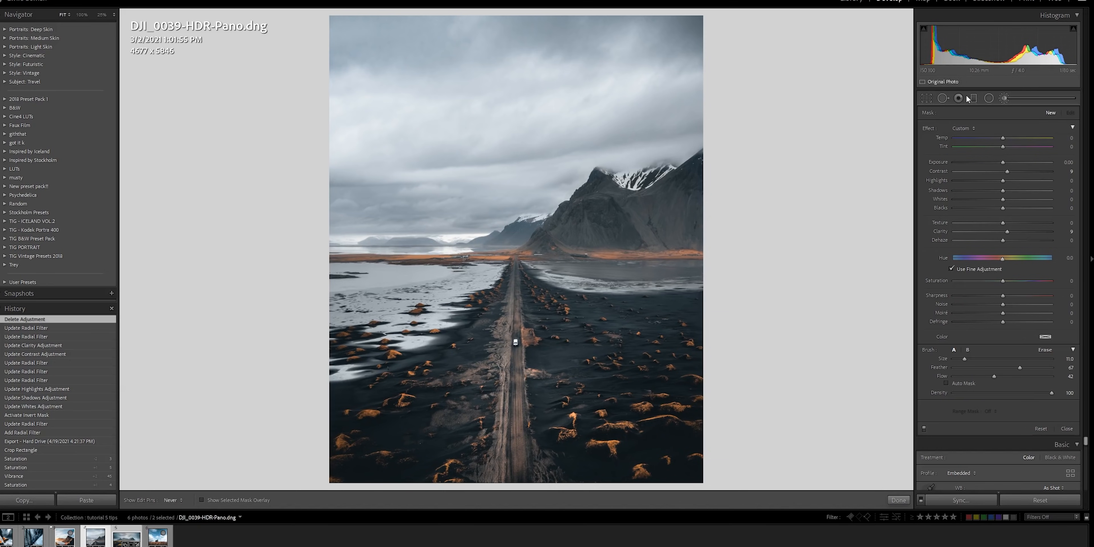
Draw a wide radial filter over the road and shoreline in DJI_0039-HDR-Pano.dng, reset its effect sliders and centre it on the road.
{"action": "left_click", "coordinate": [1004, 99]}
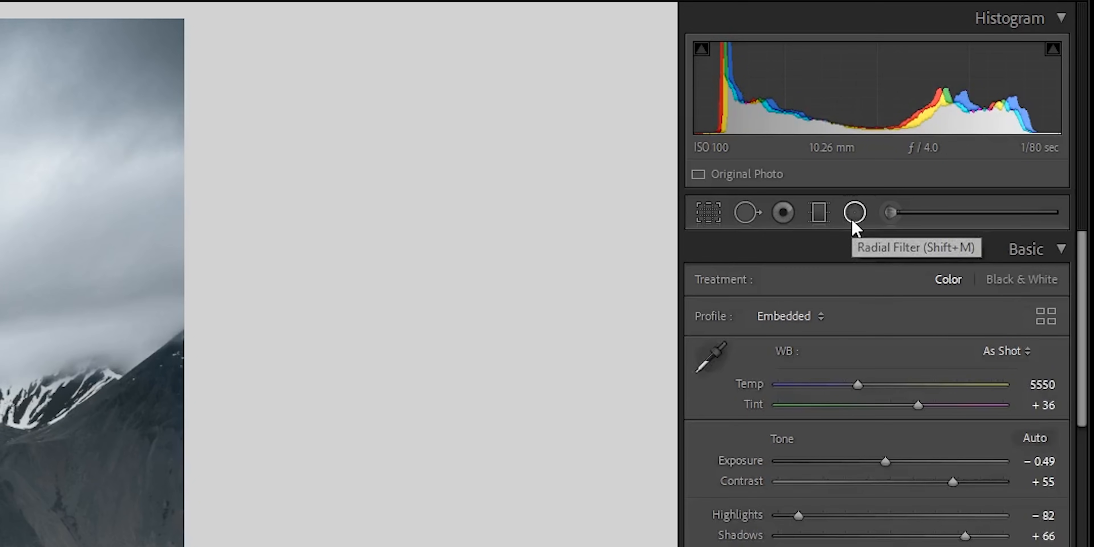
{"action": "left_click", "coordinate": [854, 212]}
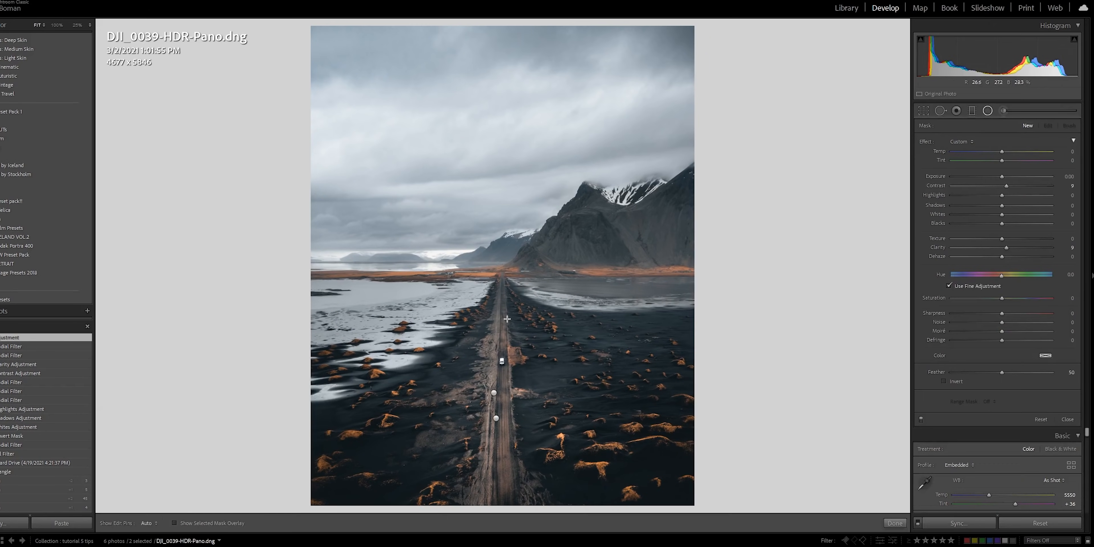
{"action": "left_click_drag", "start_coordinate": [507, 318], "coordinate": [215, 428]}
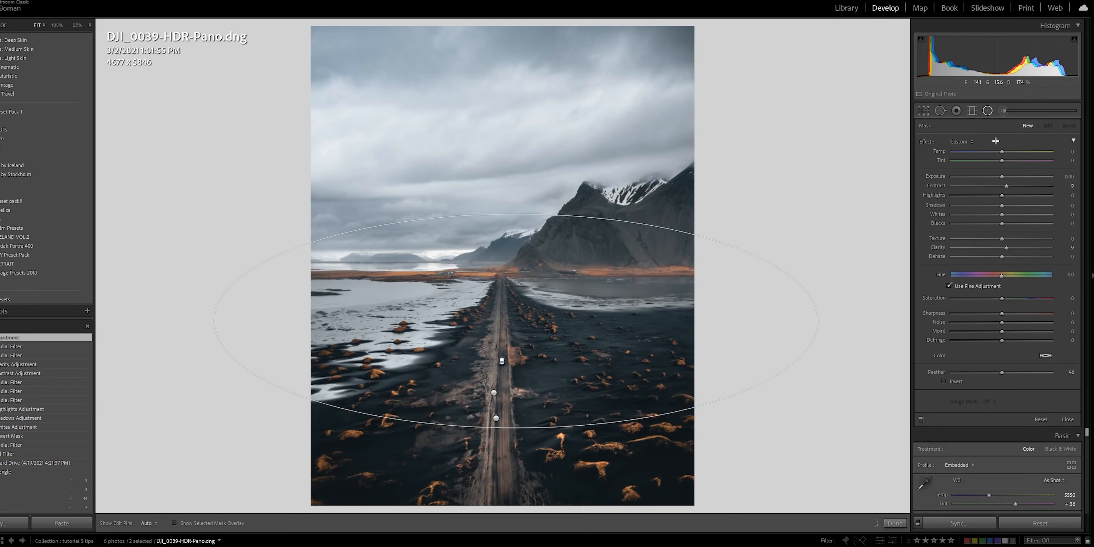
{"action": "double_click", "coordinate": [925, 142]}
{"action": "left_click_drag", "start_coordinate": [516, 320], "coordinate": [493, 323]}
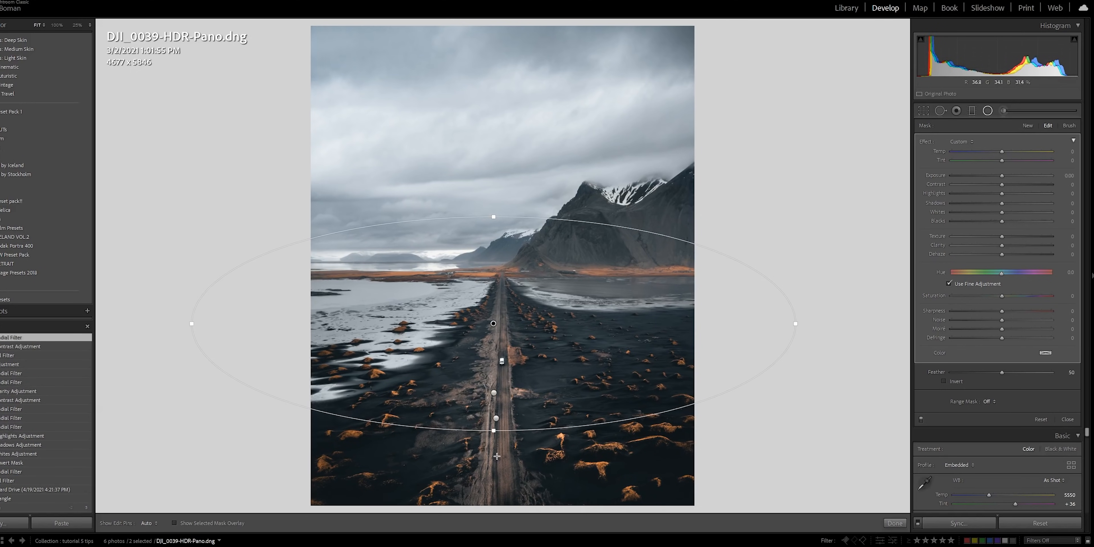
Stretch the radial filter's ellipse vertically, from the mountain peak to the lower foreground, and reposition it over the road.
{"action": "left_click_drag", "start_coordinate": [495, 432], "coordinate": [495, 460]}
{"action": "left_click_drag", "start_coordinate": [519, 344], "coordinate": [526, 343]}
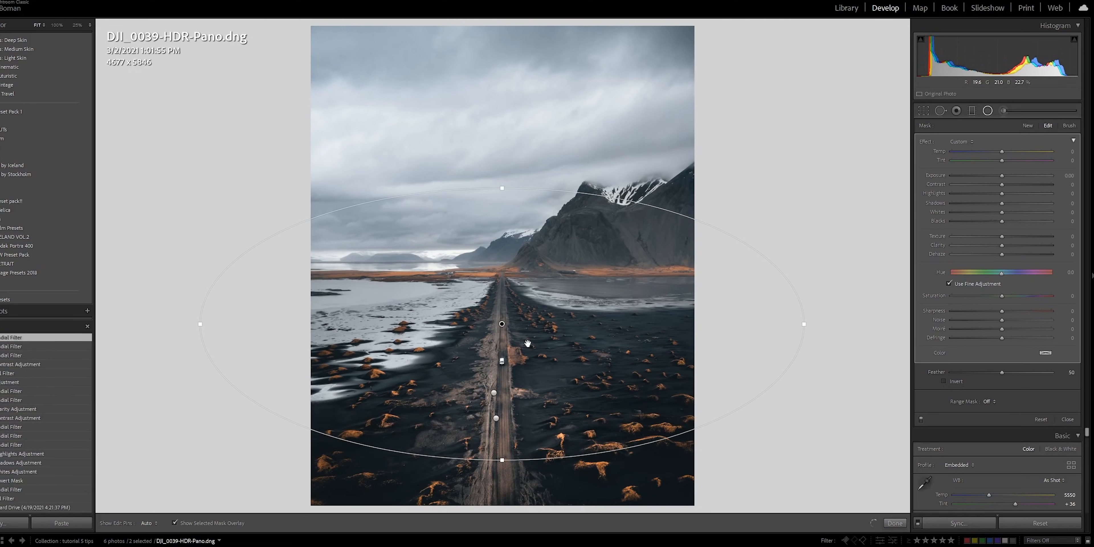
{"action": "left_click_drag", "start_coordinate": [502, 188], "coordinate": [502, 162]}
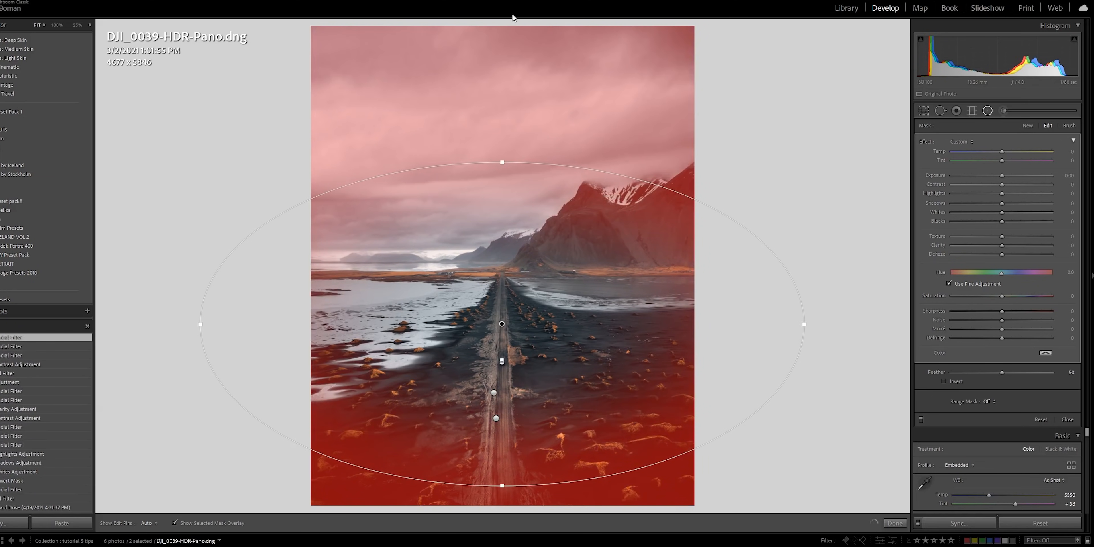
{"action": "left_click_drag", "start_coordinate": [561, 415], "coordinate": [576, 420]}
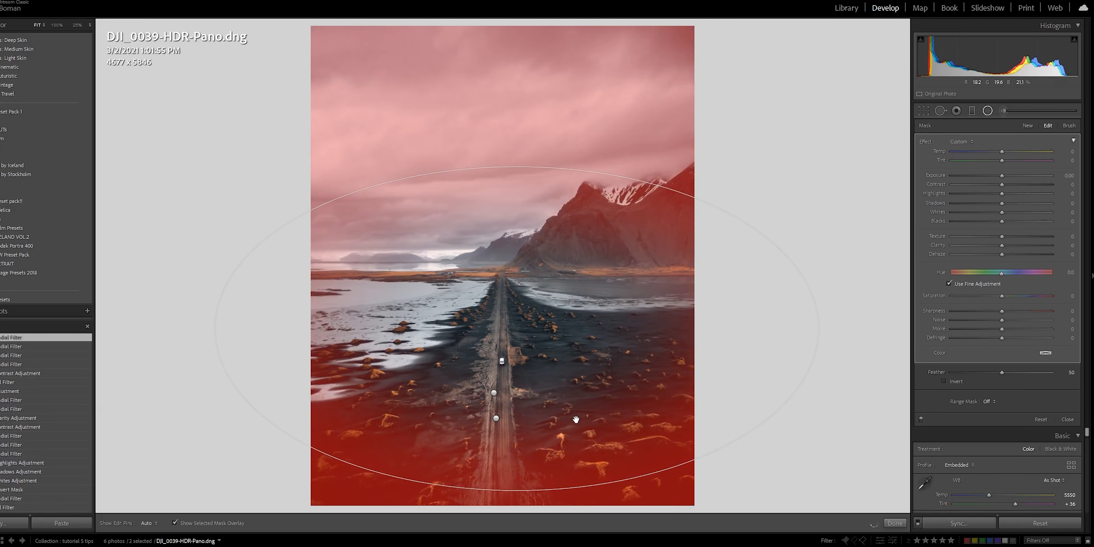
Try an exposure of -0.99 outside the ellipse, and invert the radial filter's mask to target its inside.
{"action": "left_click_drag", "start_coordinate": [1001, 175], "coordinate": [990, 175]}
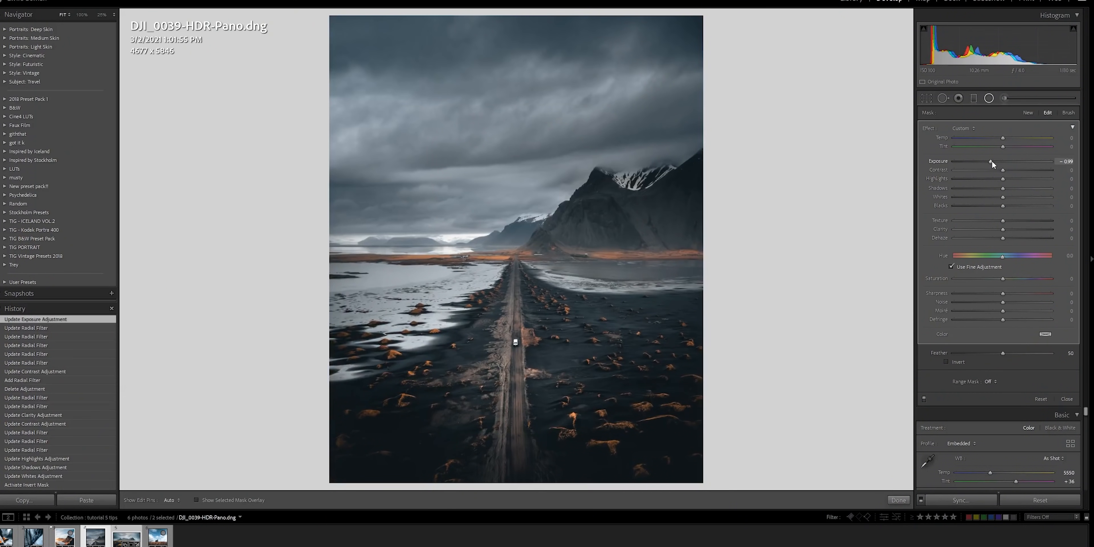
{"action": "double_click", "coordinate": [991, 161]}
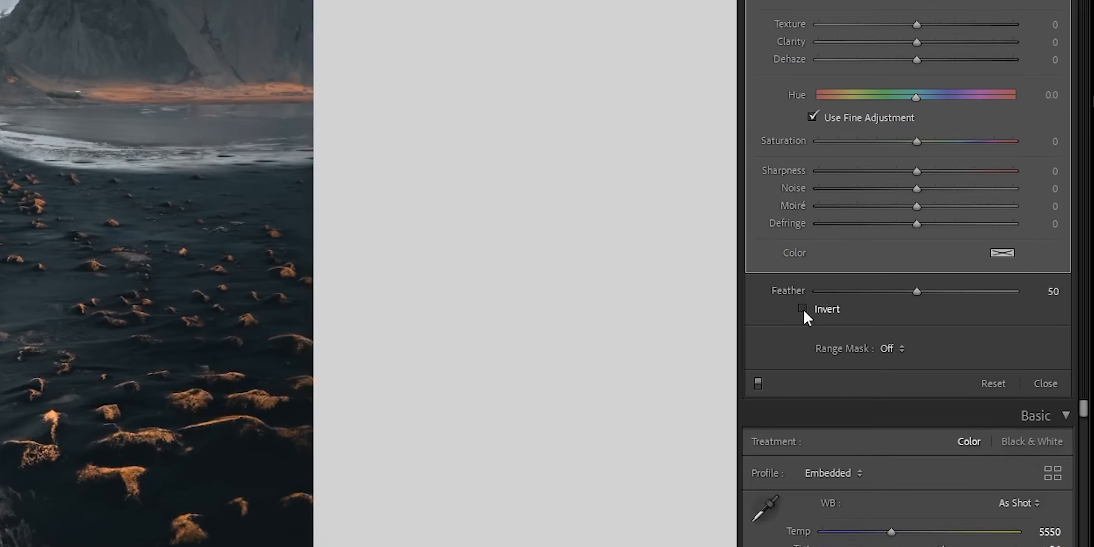
{"action": "left_click", "coordinate": [889, 342]}
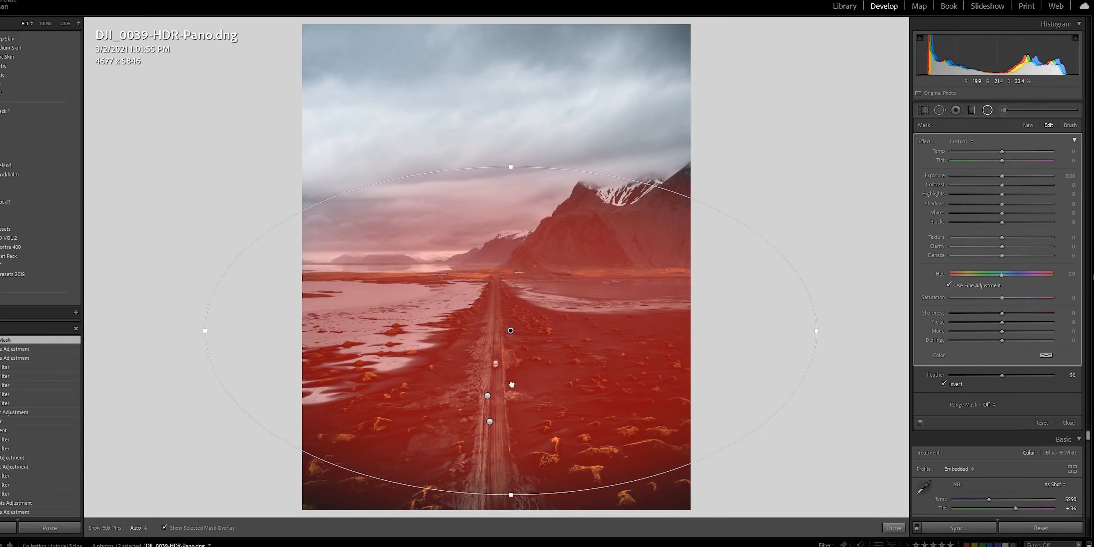
Tilt the inverted radial filter slightly counter-clockwise and recentre it on the road.
{"action": "left_click_drag", "start_coordinate": [508, 380], "coordinate": [507, 381]}
{"action": "left_click_drag", "start_coordinate": [801, 354], "coordinate": [803, 332]}
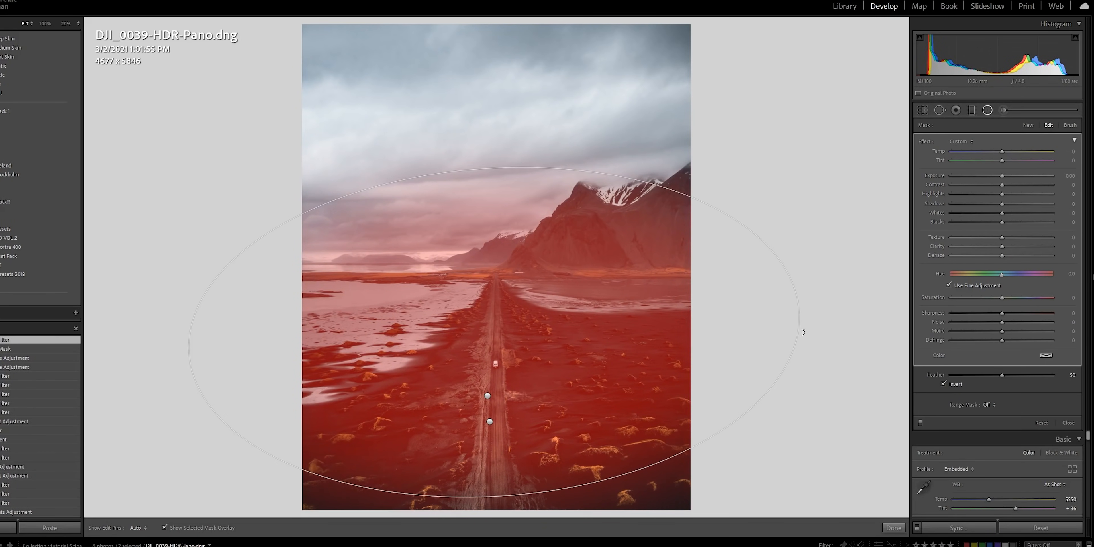
{"action": "left_click", "coordinate": [1004, 176]}
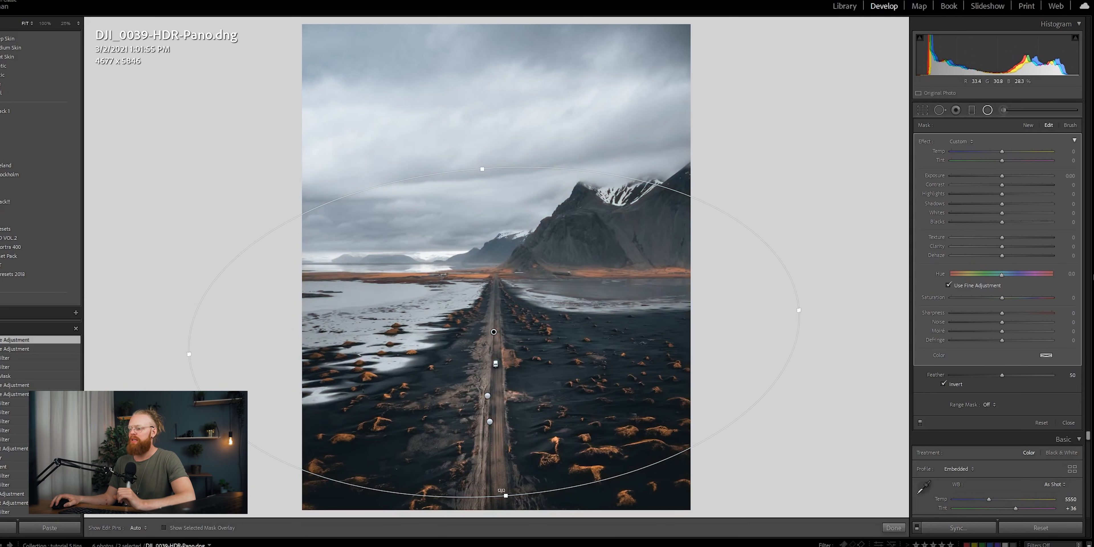
Flatten the tilted ellipse and move it up the road so it covers the shoreline and the lower mountains.
{"action": "left_click_drag", "start_coordinate": [507, 495], "coordinate": [507, 456]}
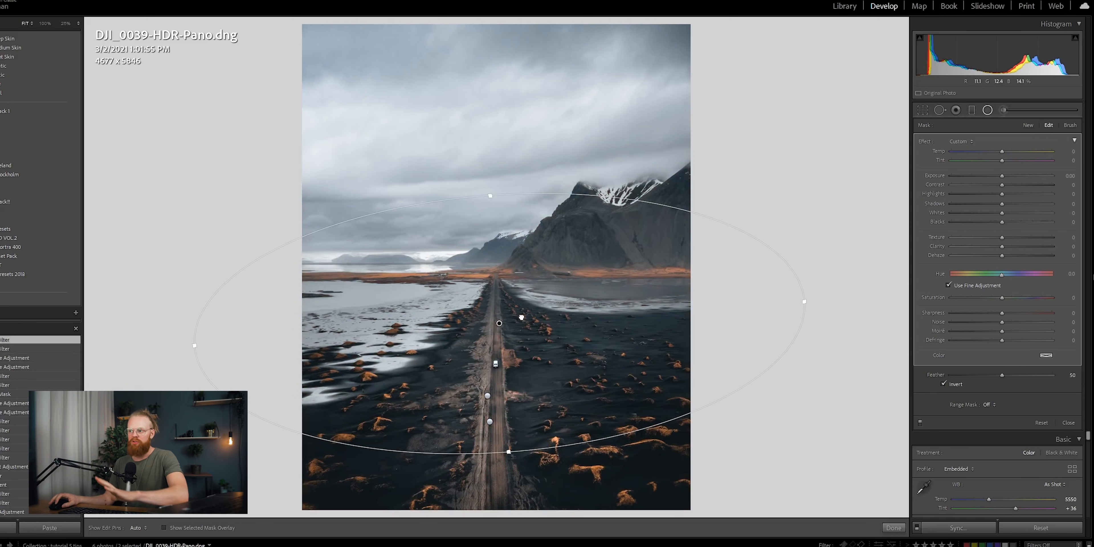
{"action": "left_click_drag", "start_coordinate": [520, 321], "coordinate": [517, 319]}
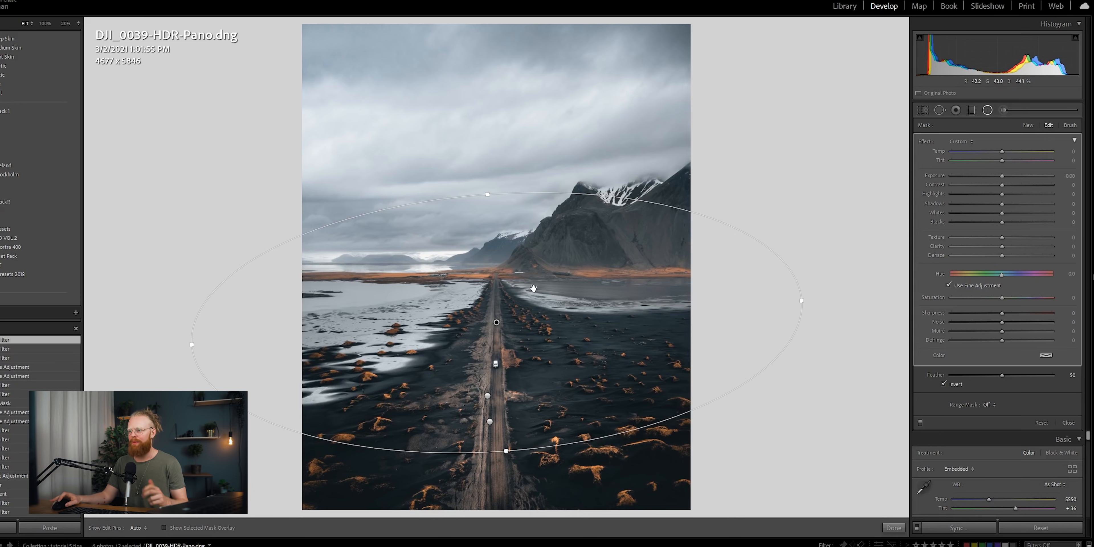
{"action": "left_click_drag", "start_coordinate": [496, 322], "coordinate": [501, 311]}
{"action": "left_click_drag", "start_coordinate": [510, 439], "coordinate": [509, 416]}
{"action": "left_click_drag", "start_coordinate": [519, 286], "coordinate": [522, 292]}
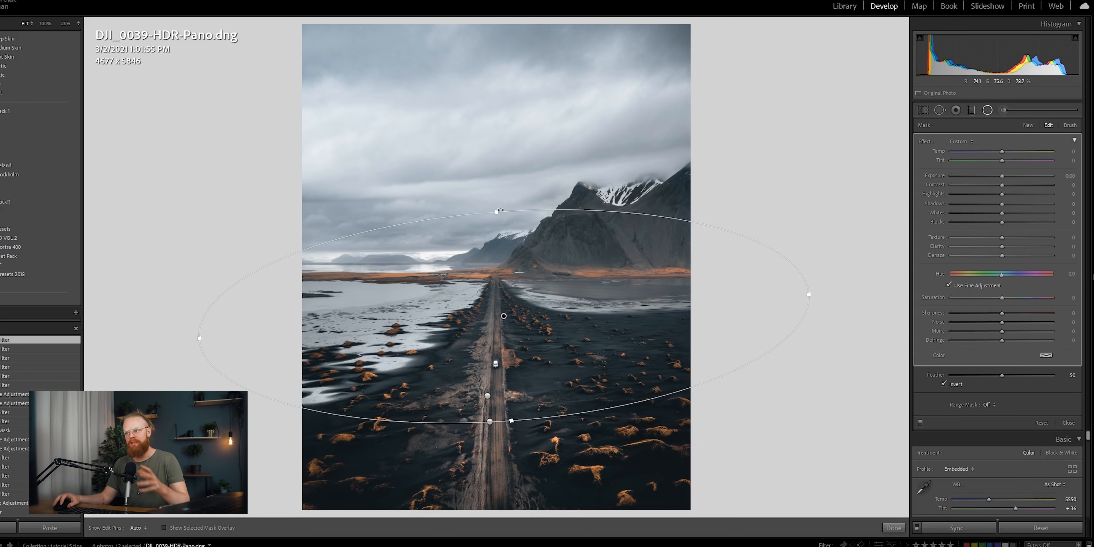
{"action": "left_click_drag", "start_coordinate": [497, 209], "coordinate": [502, 205]}
{"action": "left_click_drag", "start_coordinate": [506, 307], "coordinate": [499, 299]}
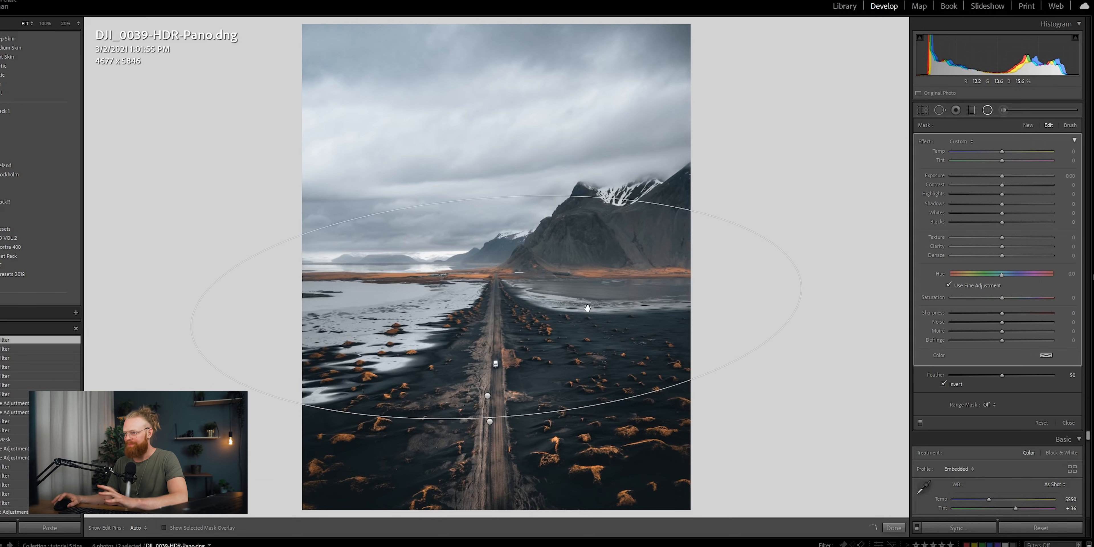
Narrow the ellipse slightly and fine-tune its height and position, checking its coverage with the mask overlay.
{"action": "key", "text": "o"}
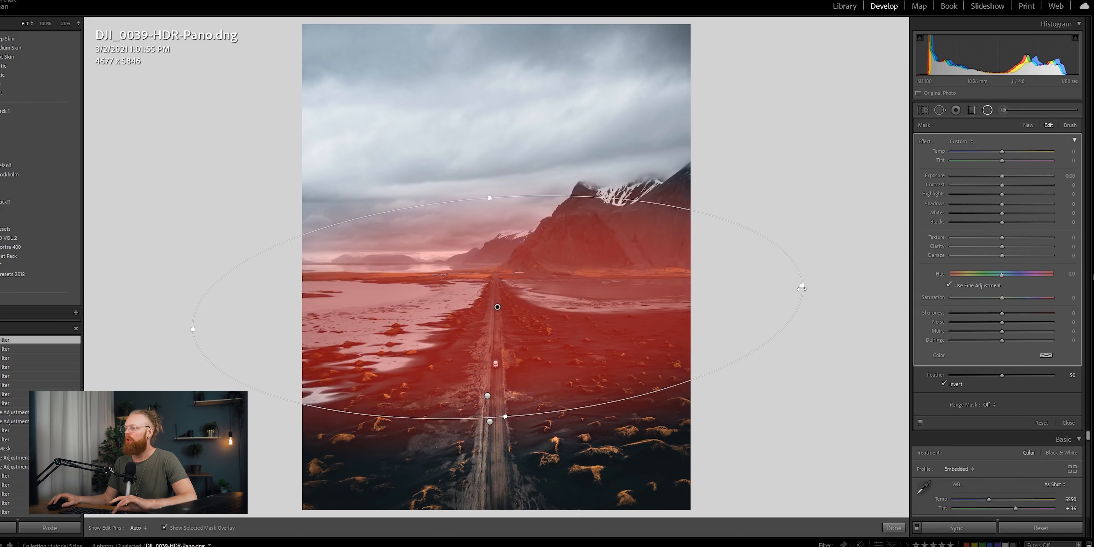
{"action": "left_click_drag", "start_coordinate": [796, 287], "coordinate": [769, 287]}
{"action": "left_click_drag", "start_coordinate": [535, 329], "coordinate": [532, 324]}
{"action": "key", "text": "o"}
{"action": "left_click_drag", "start_coordinate": [487, 191], "coordinate": [486, 187]}
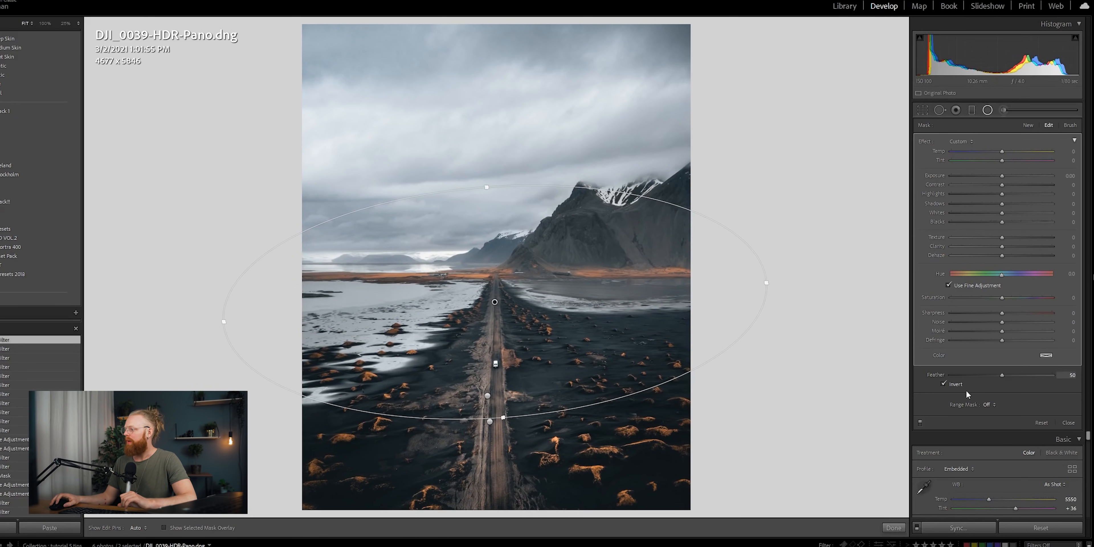
{"action": "key", "text": "o"}
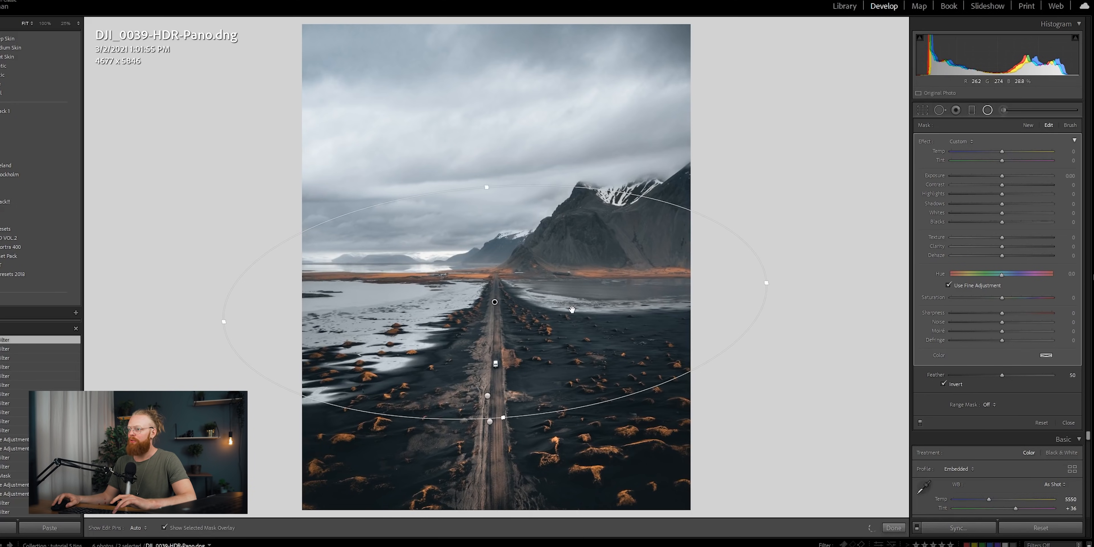
{"action": "key", "text": "o"}
Set the radial filter to contrast 7, highlights 9, shadows 13, whites 16 and clarity 5, and compare before and after.
{"action": "left_click_drag", "start_coordinate": [1002, 213], "coordinate": [1006, 195]}
{"action": "left_click_drag", "start_coordinate": [1004, 247], "coordinate": [1004, 246]}
{"action": "left_click_drag", "start_coordinate": [1003, 185], "coordinate": [1002, 185]}
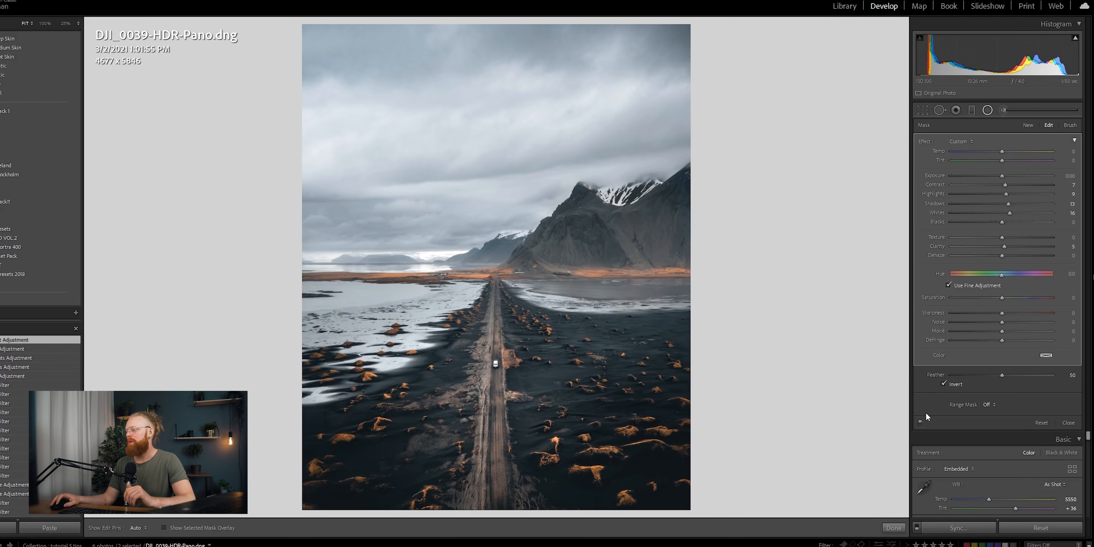
{"action": "left_click", "coordinate": [920, 422]}
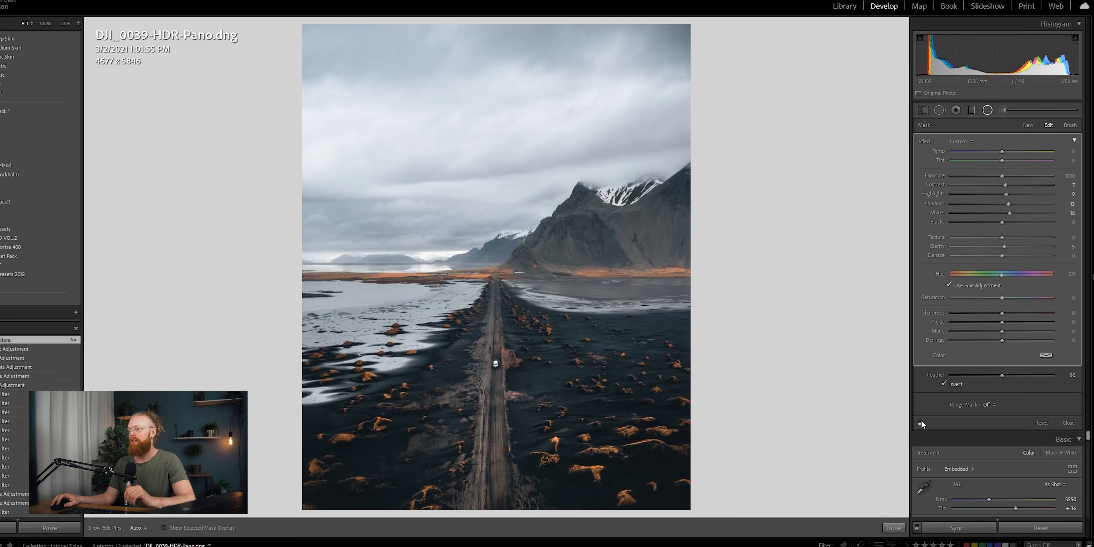
{"action": "left_click", "coordinate": [920, 422]}
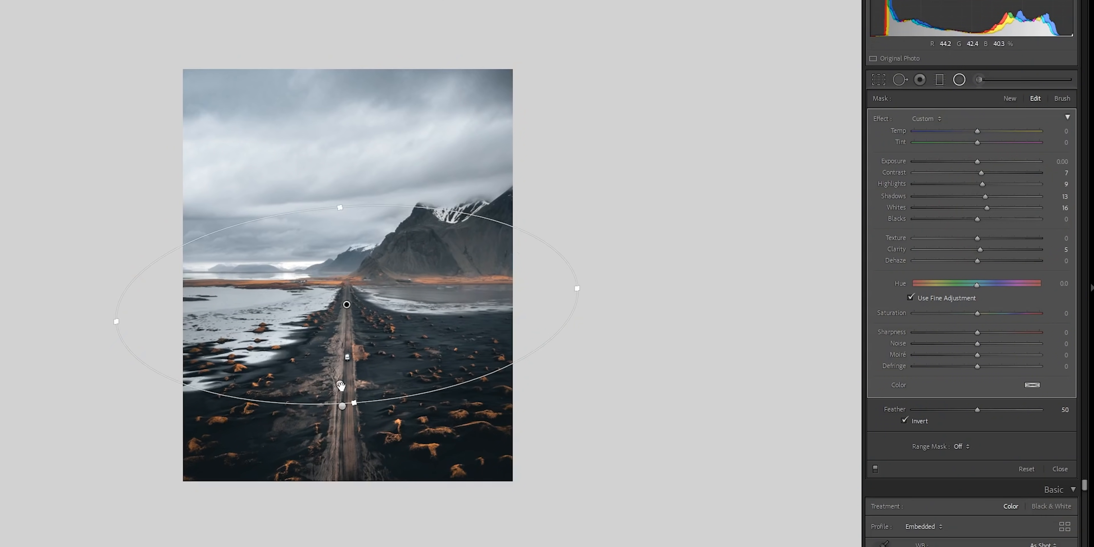
Review the mask coverage of each of the three radial filters along the road.
{"action": "left_click", "coordinate": [341, 384]}
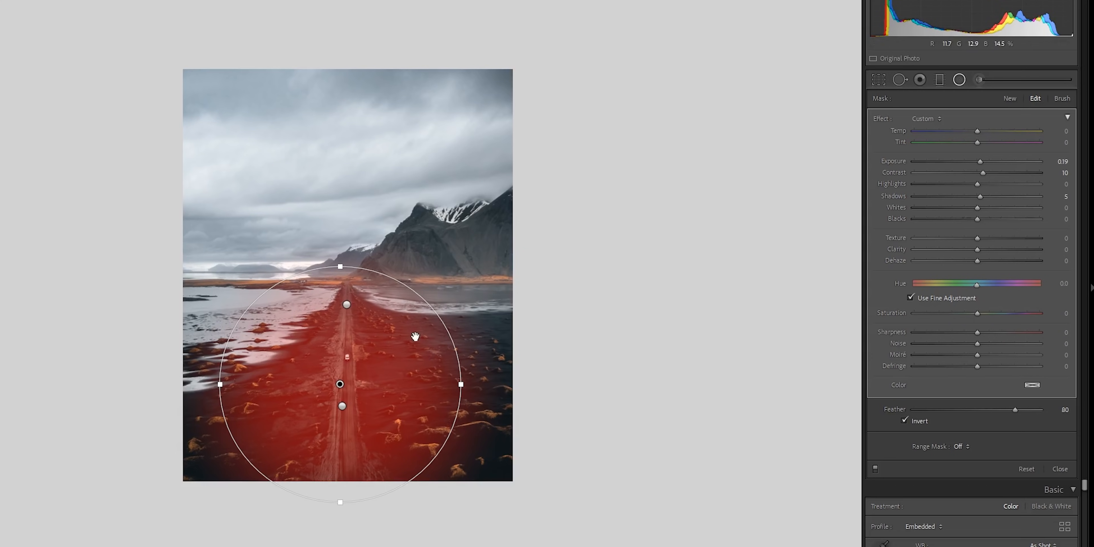
{"action": "left_click", "coordinate": [342, 407]}
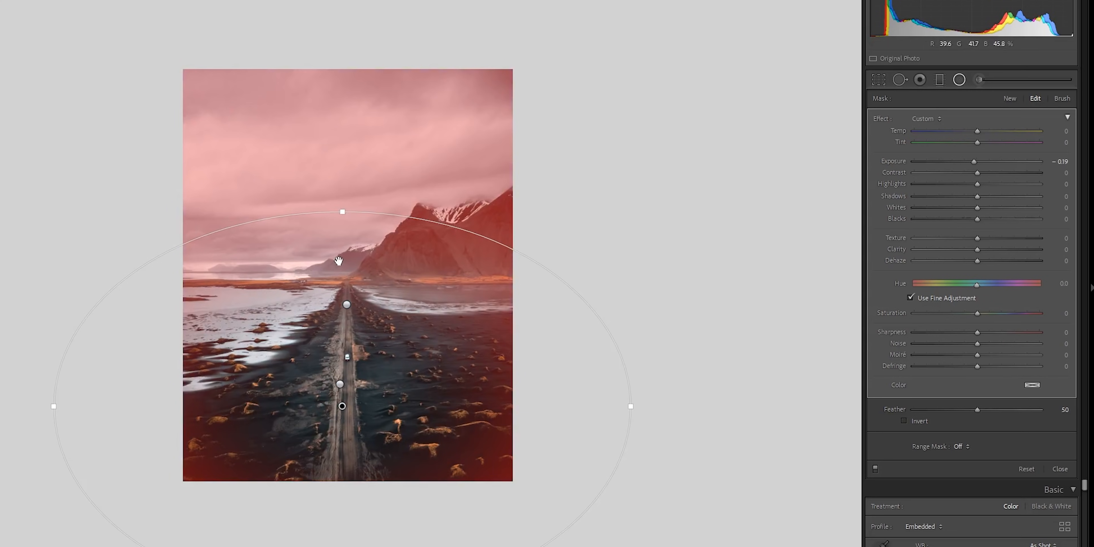
{"action": "left_click", "coordinate": [347, 305]}
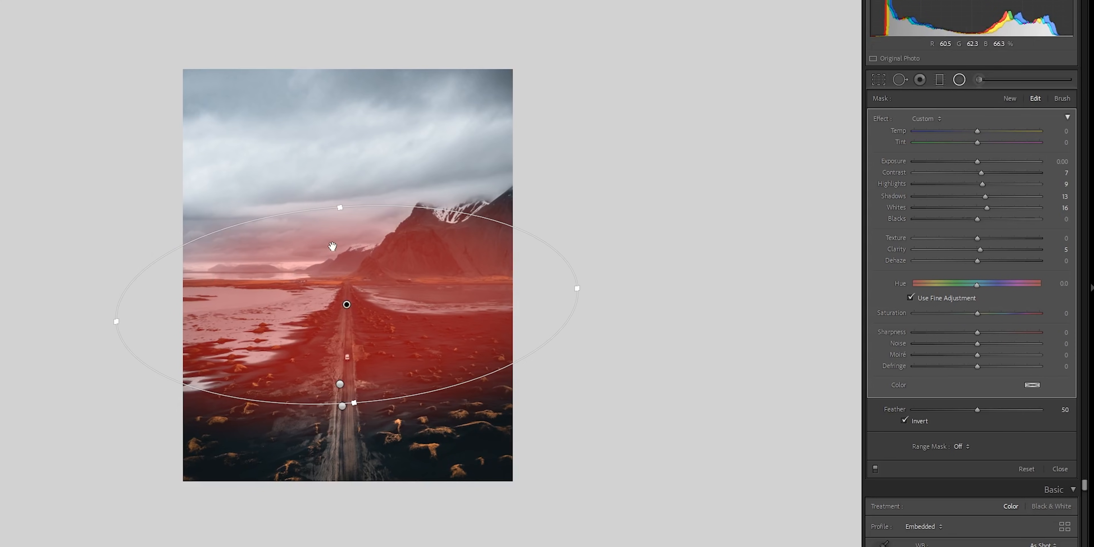
Erase the sky from the tilted radial filter's mask with an Auto Mask eraser brush at size 8.0, feather 100 and flow 100.
{"action": "left_click", "coordinate": [1062, 99]}
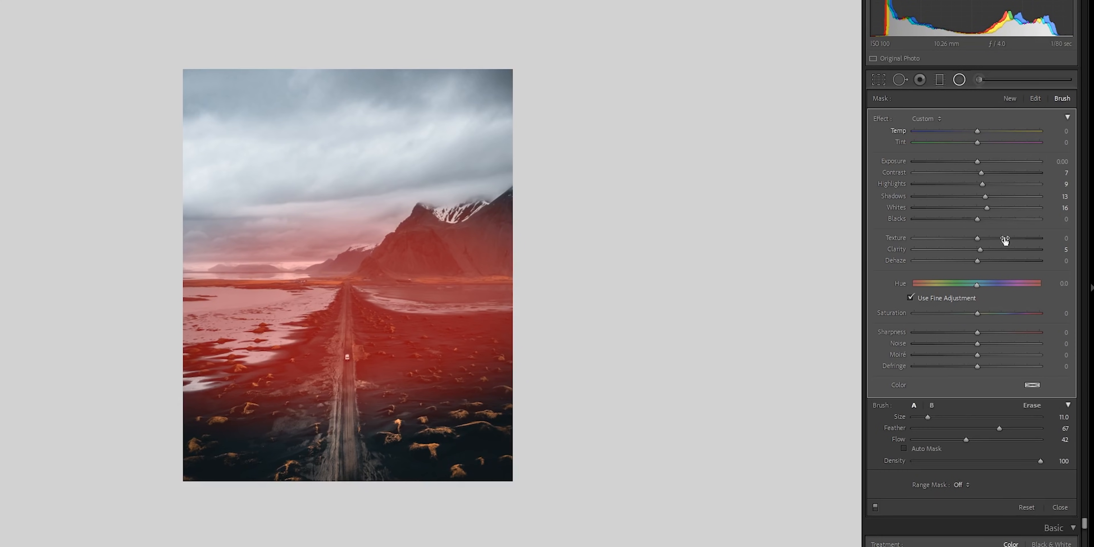
{"action": "left_click", "coordinate": [1030, 405]}
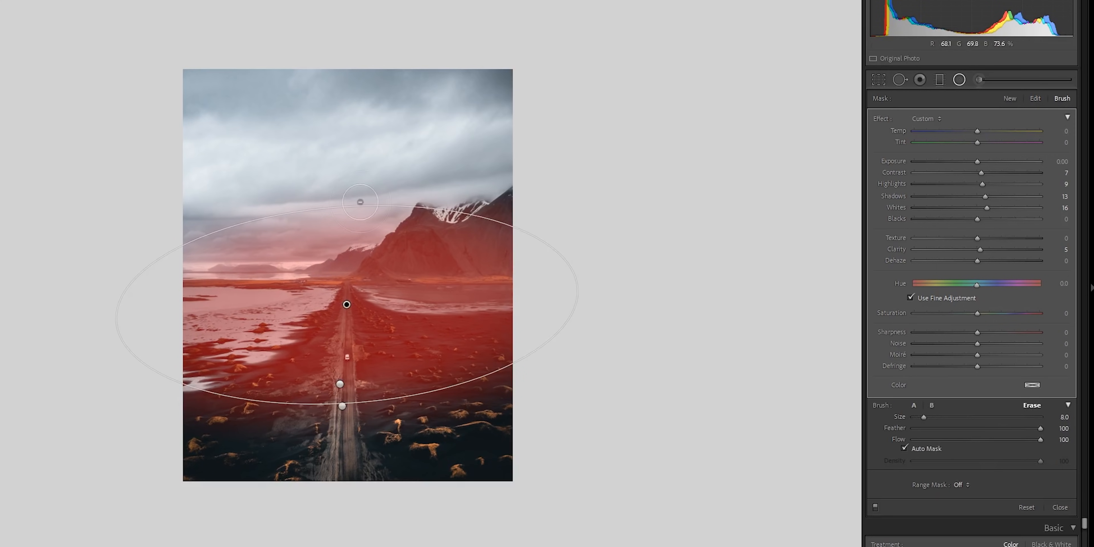
{"action": "mouse_move", "coordinate": [360, 202]}
{"action": "left_mouse_down"}
{"action": "mouse_move", "coordinate": [272, 249]}
{"action": "mouse_move", "coordinate": [165, 248]}
{"action": "left_mouse_up"}
{"action": "mouse_move", "coordinate": [129, 218]}
{"action": "left_mouse_down"}
{"action": "mouse_move", "coordinate": [451, 178]}
{"action": "mouse_move", "coordinate": [299, 221]}
{"action": "left_mouse_up"}
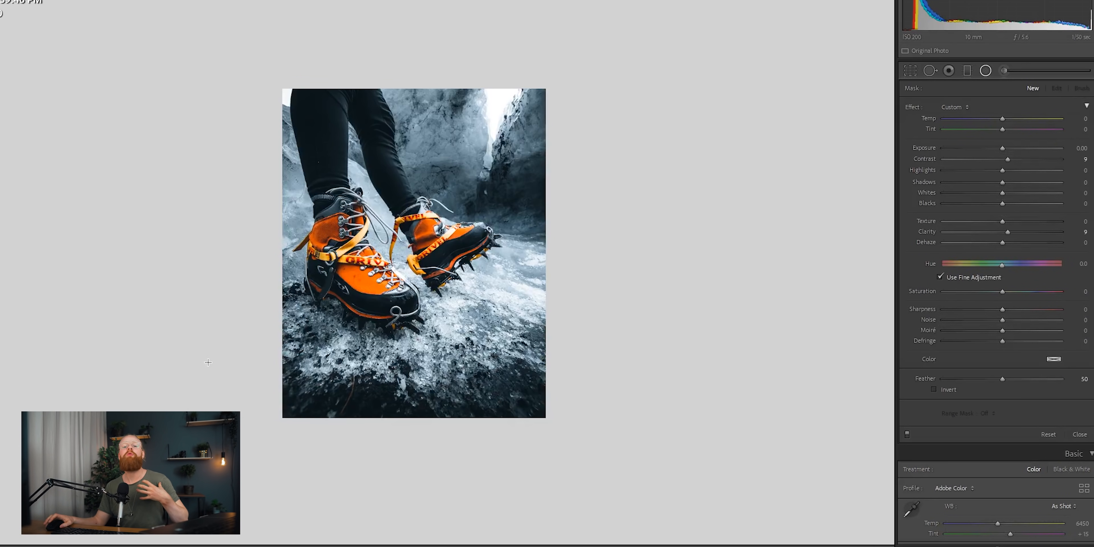
Draw a large radial filter around the orange crampon boots and centre it between them.
{"action": "left_click", "coordinate": [984, 73]}
{"action": "left_click", "coordinate": [984, 72]}
{"action": "mouse_move", "coordinate": [457, 205]}
{"action": "left_mouse_down"}
{"action": "mouse_move", "coordinate": [327, 295]}
{"action": "mouse_move", "coordinate": [296, 347]}
{"action": "left_mouse_up"}
{"action": "mouse_move", "coordinate": [471, 208]}
{"action": "left_mouse_down"}
{"action": "mouse_move", "coordinate": [402, 260]}
{"action": "mouse_move", "coordinate": [411, 257]}
{"action": "left_mouse_up"}
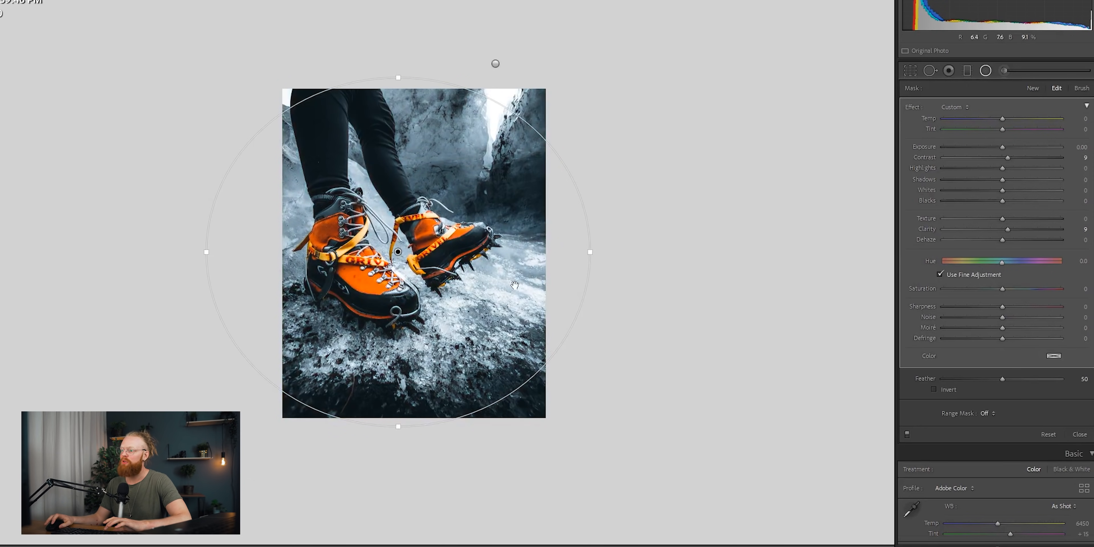
Enlarge and recentre the boots' radial filter with the mask overlay shown, and lower the exposure of the surroundings.
{"action": "key", "text": "o"}
{"action": "left_click_drag", "start_coordinate": [398, 430], "coordinate": [395, 455]}
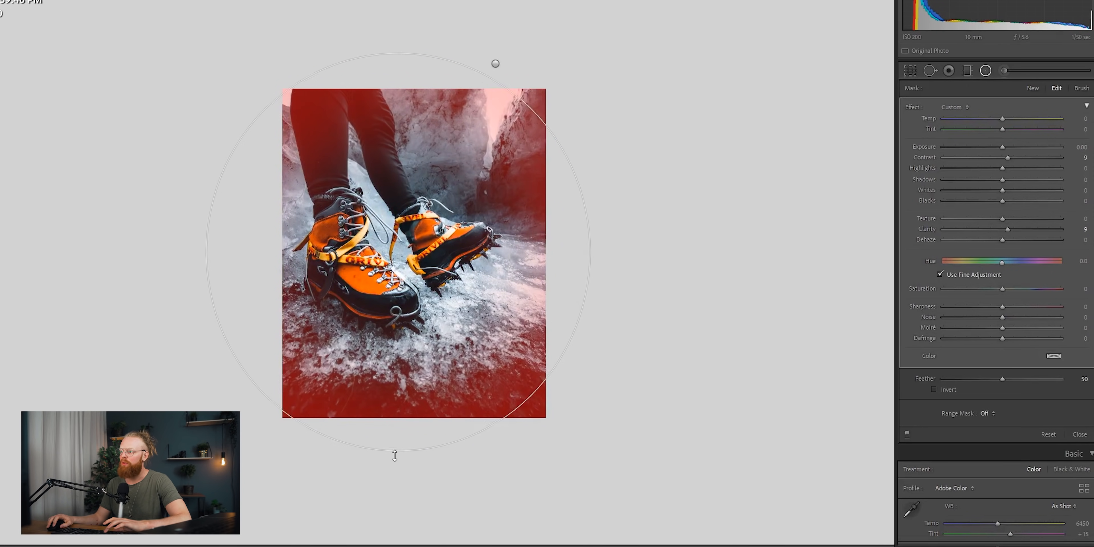
{"action": "left_click_drag", "start_coordinate": [592, 252], "coordinate": [622, 248]}
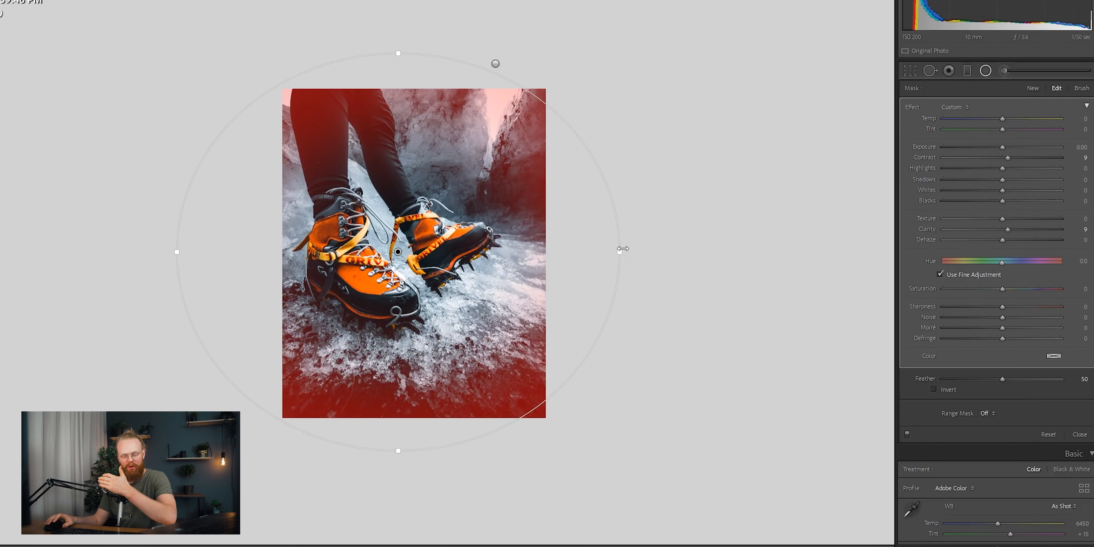
{"action": "left_click_drag", "start_coordinate": [460, 258], "coordinate": [468, 263]}
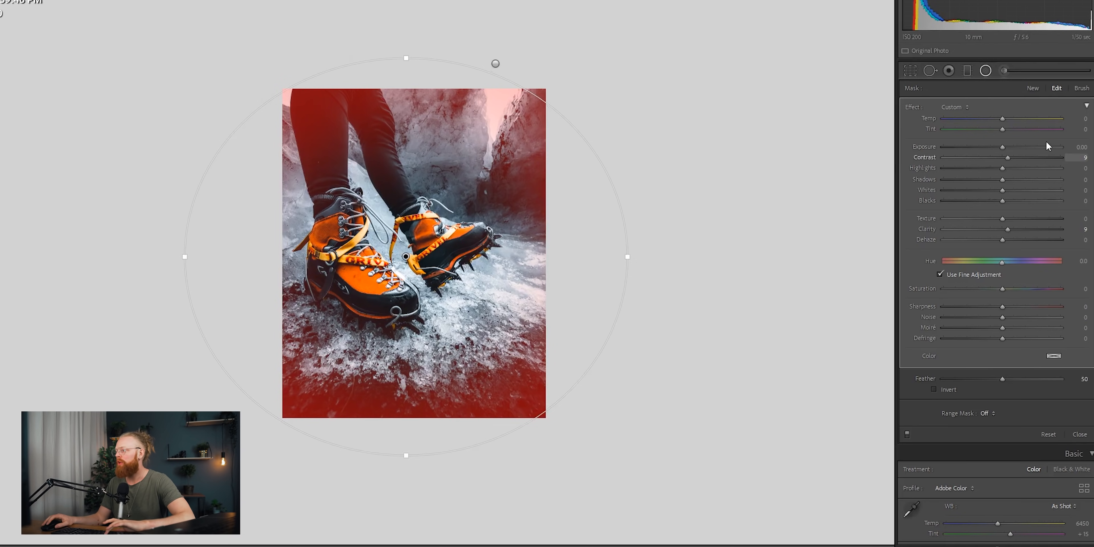
{"action": "left_click_drag", "start_coordinate": [1002, 147], "coordinate": [994, 141]}
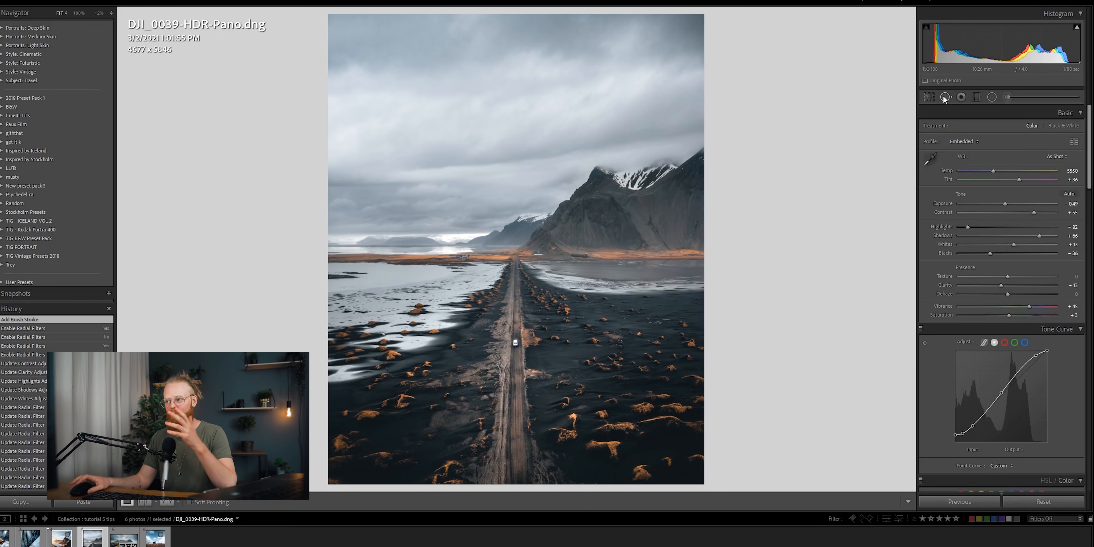
Zoom in to 200% on the foot of the mountain in DJI_0039-HDR-Pano.dng to examine its details.
{"action": "left_click", "coordinate": [588, 255]}
{"action": "left_click", "coordinate": [587, 255]}
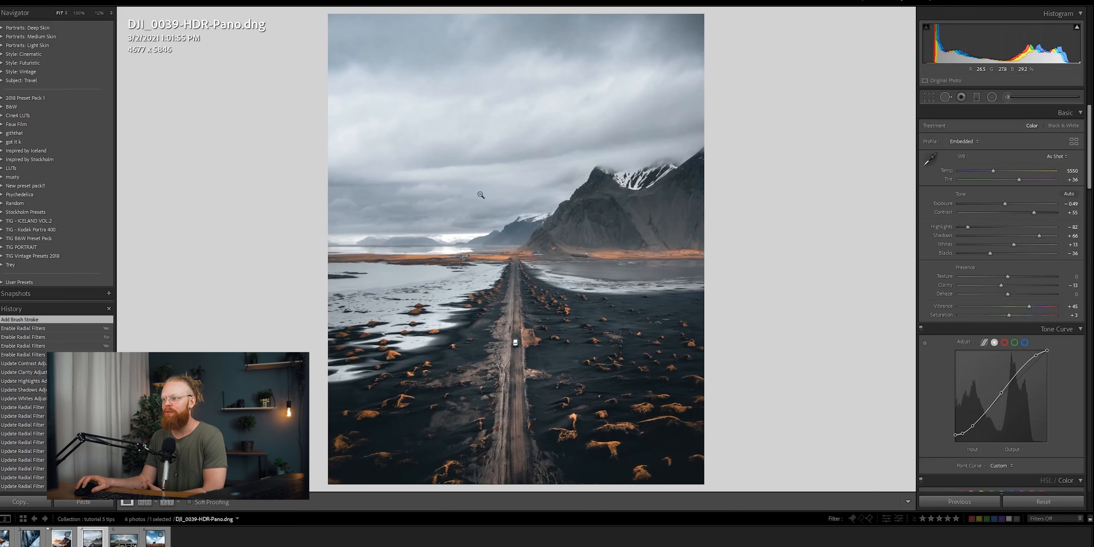
{"action": "left_click", "coordinate": [111, 13]}
{"action": "left_click", "coordinate": [86, 97]}
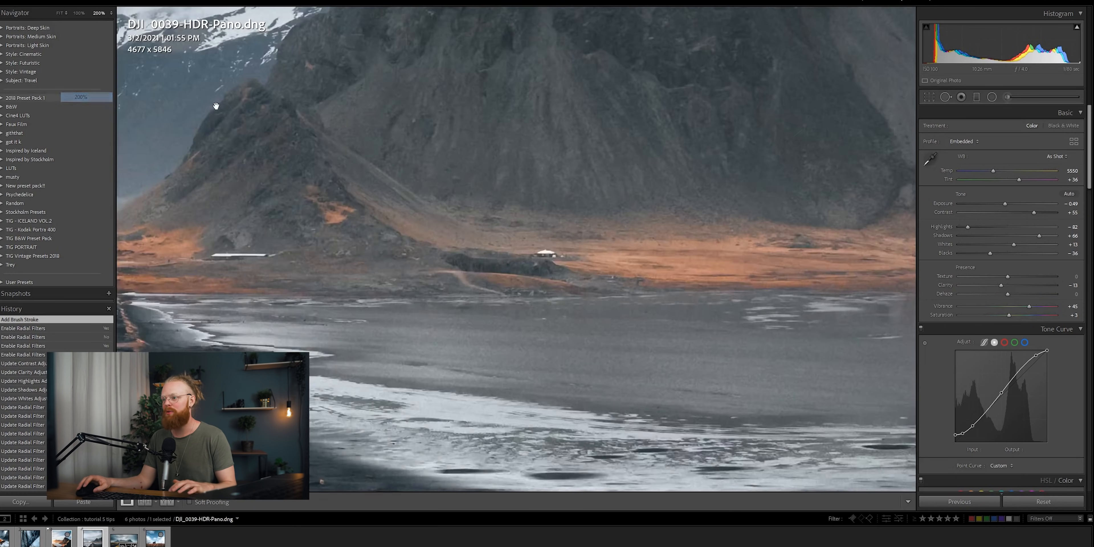
Remove the white hut at the mountain's foot with a Heal spot of size 44 at 100 opacity.
{"action": "left_click", "coordinate": [588, 256]}
{"action": "left_click", "coordinate": [589, 256]}
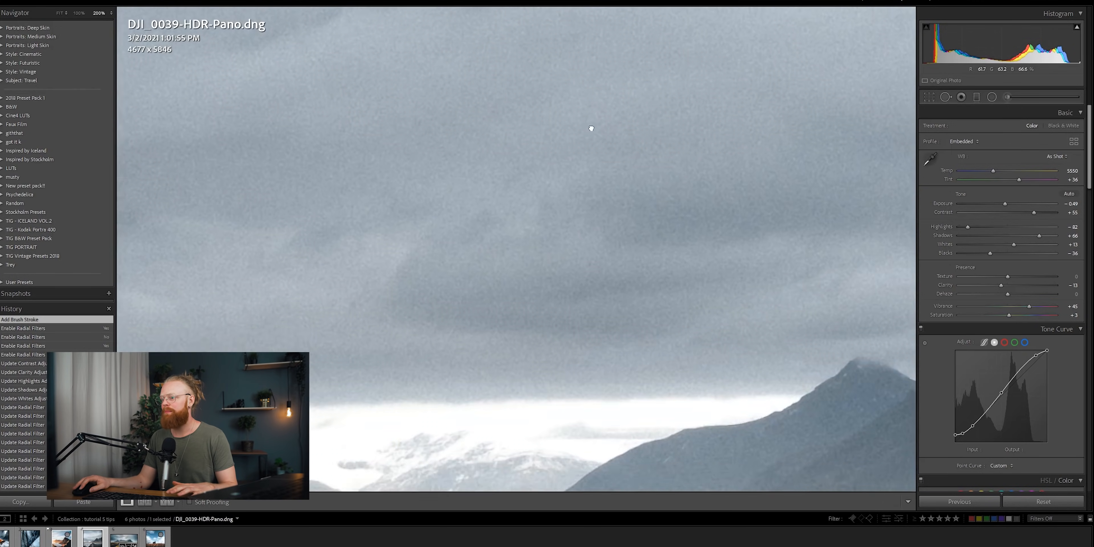
{"action": "left_click_drag", "start_coordinate": [591, 128], "coordinate": [535, 25]}
{"action": "left_click_drag", "start_coordinate": [701, 382], "coordinate": [420, 123]}
{"action": "left_click_drag", "start_coordinate": [799, 187], "coordinate": [276, 199]}
{"action": "left_click_drag", "start_coordinate": [798, 169], "coordinate": [485, 323]}
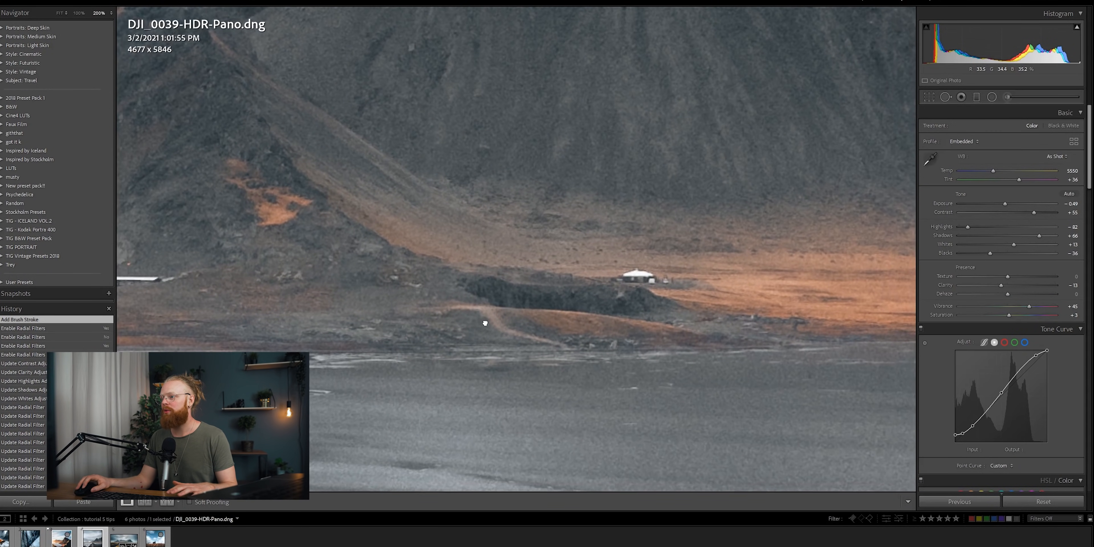
{"action": "left_click", "coordinate": [945, 97]}
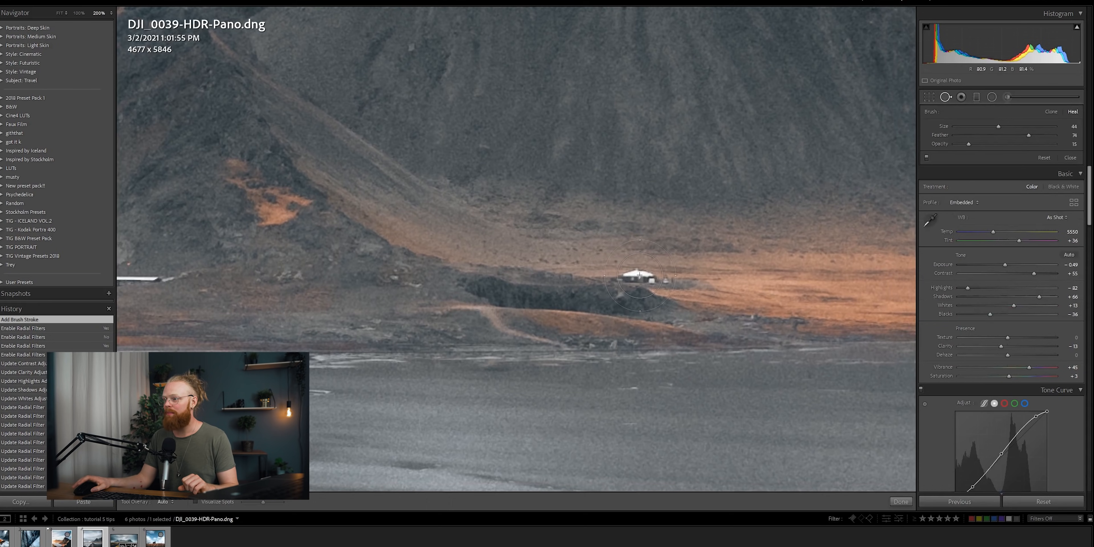
{"action": "left_click", "coordinate": [639, 275]}
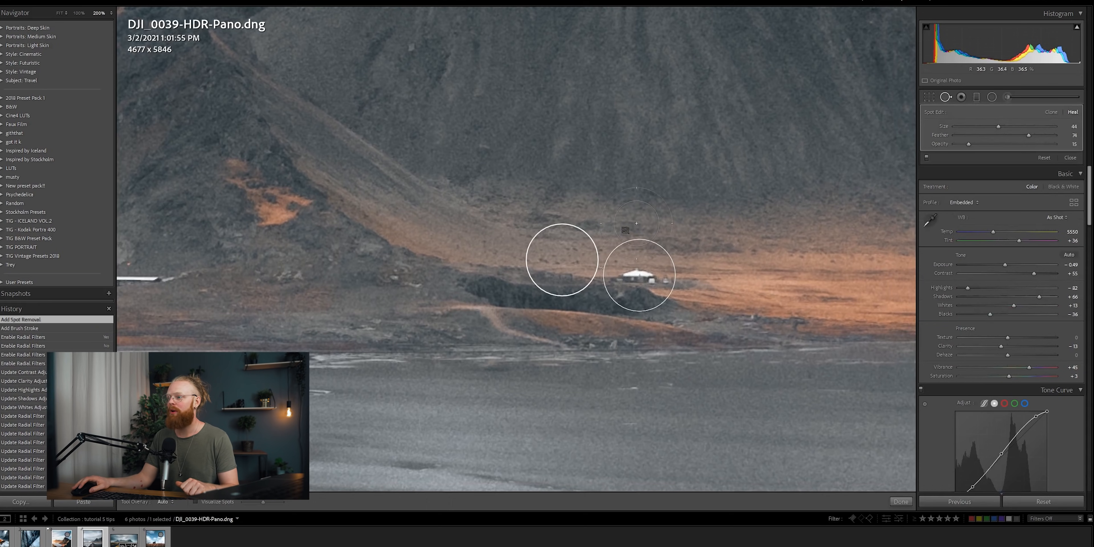
{"action": "double_click", "coordinate": [969, 145]}
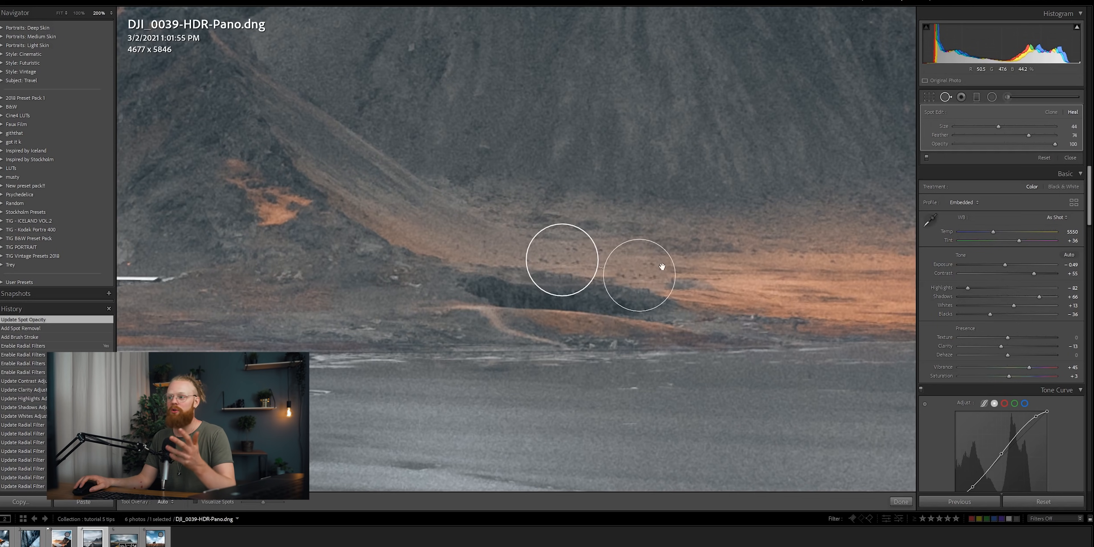
Refine the hut's removal spot by checking it without the overlay, moving its source area slightly and comparing the Clone and Heal modes.
{"action": "key", "text": "h"}
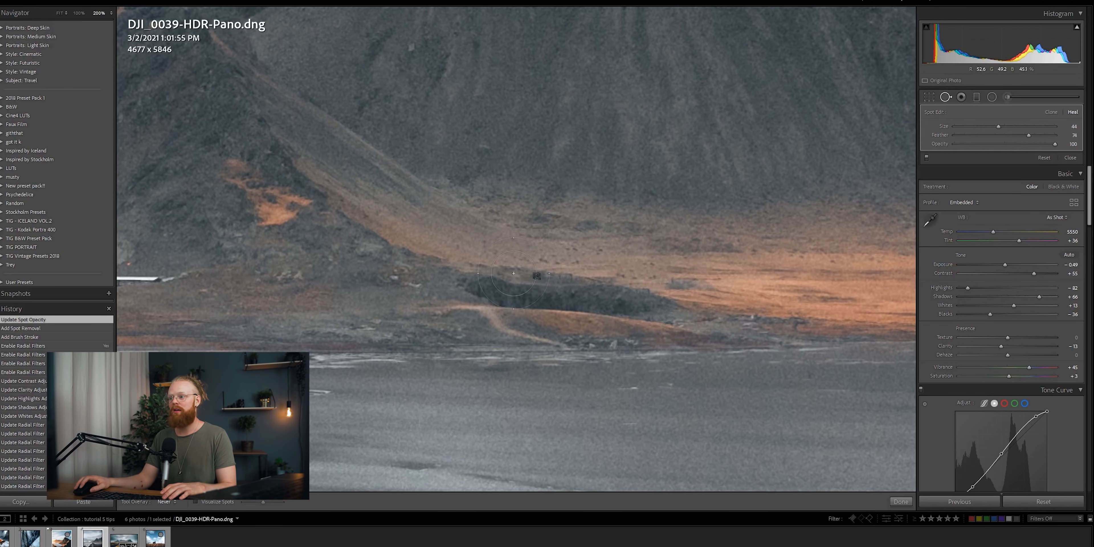
{"action": "key", "text": "h"}
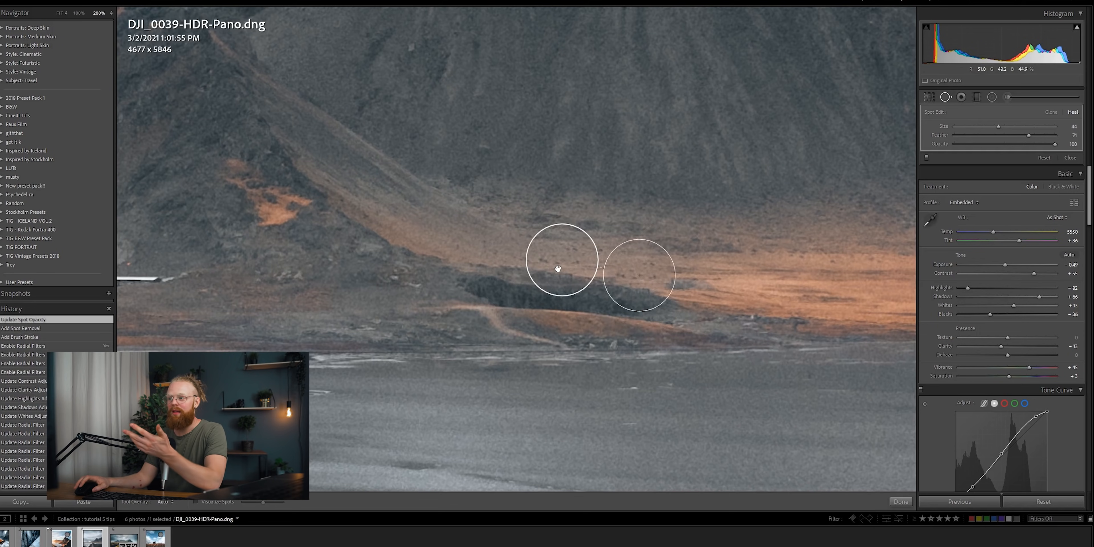
{"action": "mouse_move", "coordinate": [557, 269]}
{"action": "left_mouse_down"}
{"action": "mouse_move", "coordinate": [589, 212]}
{"action": "mouse_move", "coordinate": [726, 247]}
{"action": "mouse_move", "coordinate": [730, 292]}
{"action": "mouse_move", "coordinate": [756, 294]}
{"action": "mouse_move", "coordinate": [639, 217]}
{"action": "mouse_move", "coordinate": [558, 255]}
{"action": "left_mouse_up"}
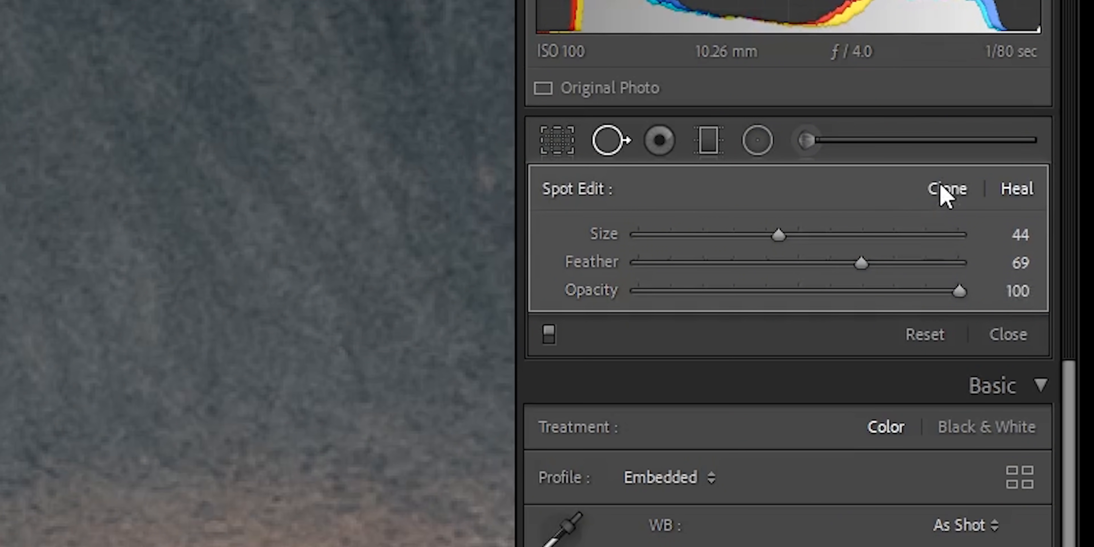
{"action": "left_click", "coordinate": [958, 191]}
{"action": "left_click", "coordinate": [1019, 190]}
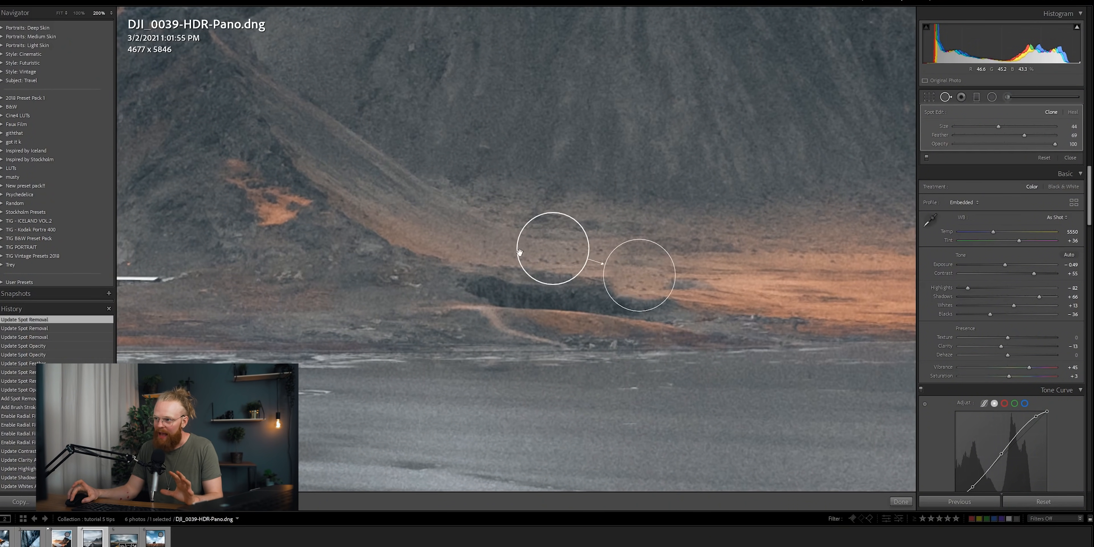
{"action": "right_click", "coordinate": [572, 227]}
{"action": "left_click", "coordinate": [529, 257]}
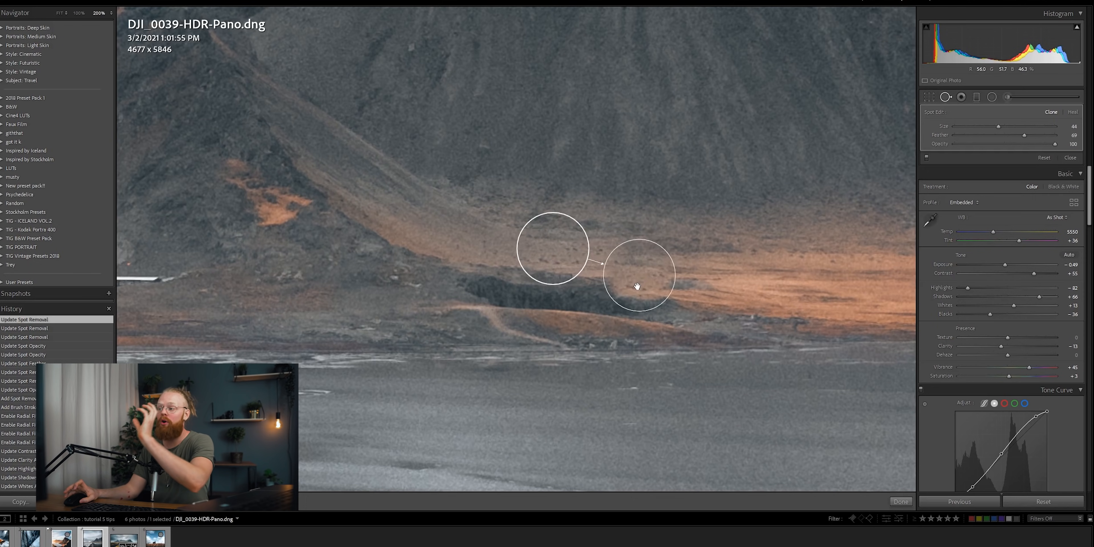
{"action": "left_click", "coordinate": [1075, 116]}
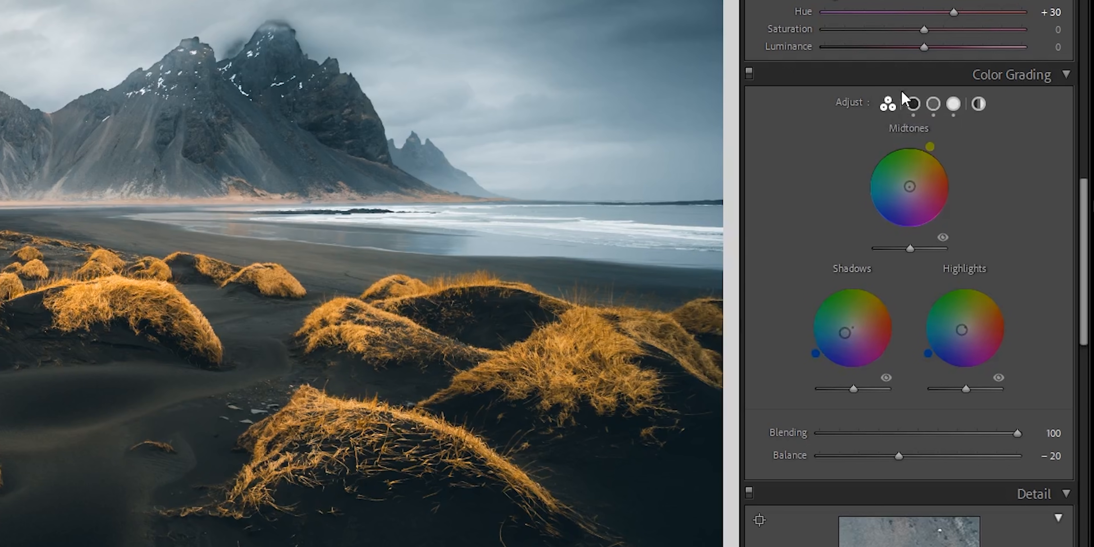
Try tinting the whole _DSC8668-HDR.dng photo pink with the Global color grading wheel, at a saturation of about 66.
{"action": "left_click", "coordinate": [916, 106]}
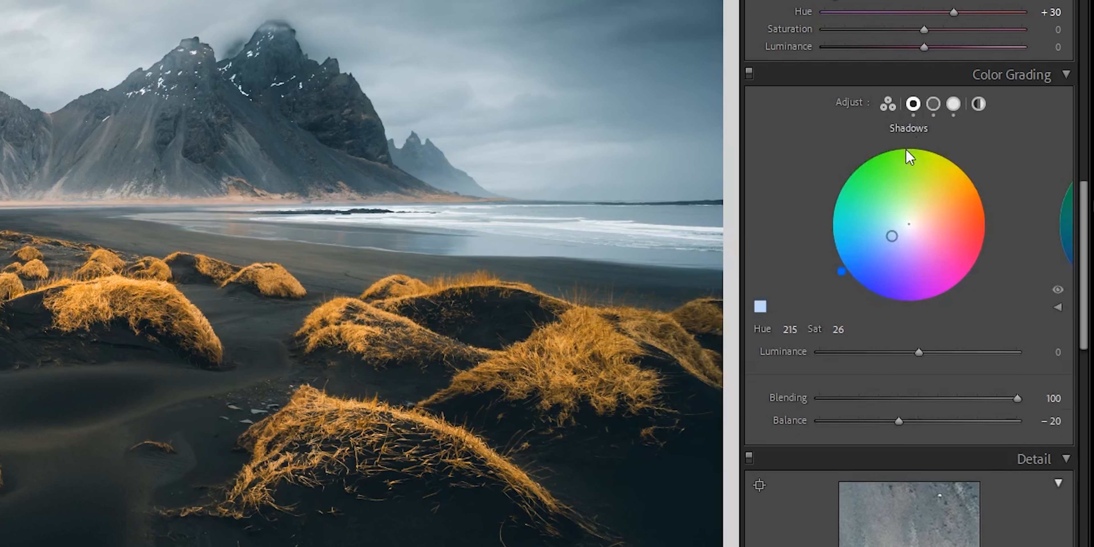
{"action": "left_click", "coordinate": [953, 105]}
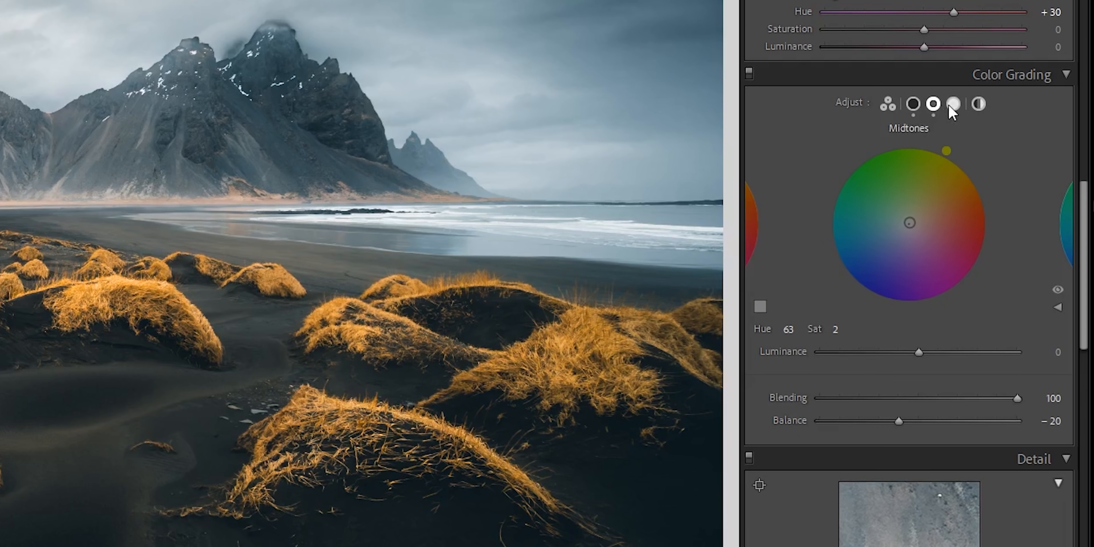
{"action": "left_click", "coordinate": [980, 107]}
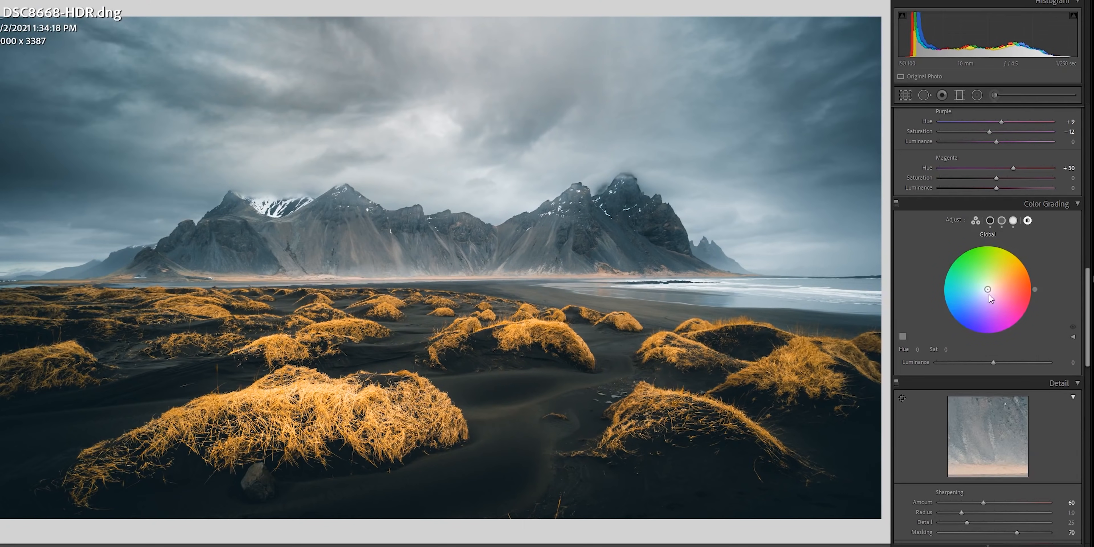
{"action": "left_click_drag", "start_coordinate": [926, 238], "coordinate": [929, 215]}
{"action": "left_click_drag", "start_coordinate": [989, 275], "coordinate": [1000, 284]}
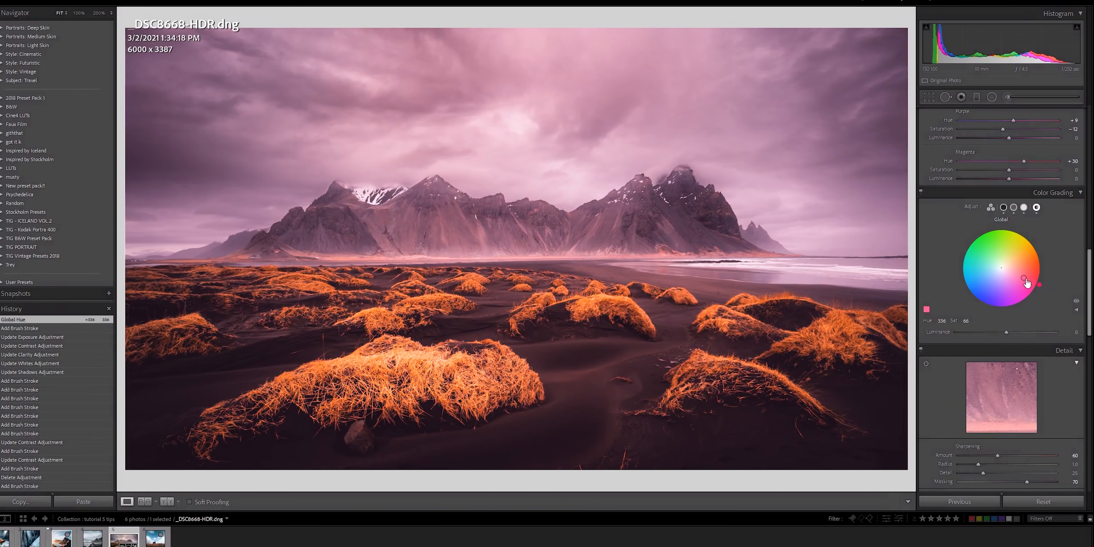
Test blue shadows up to saturation 100, settle on hue 215 with saturation 26, and lower the shadows' luminance to -10.
{"action": "left_click", "coordinate": [1003, 207]}
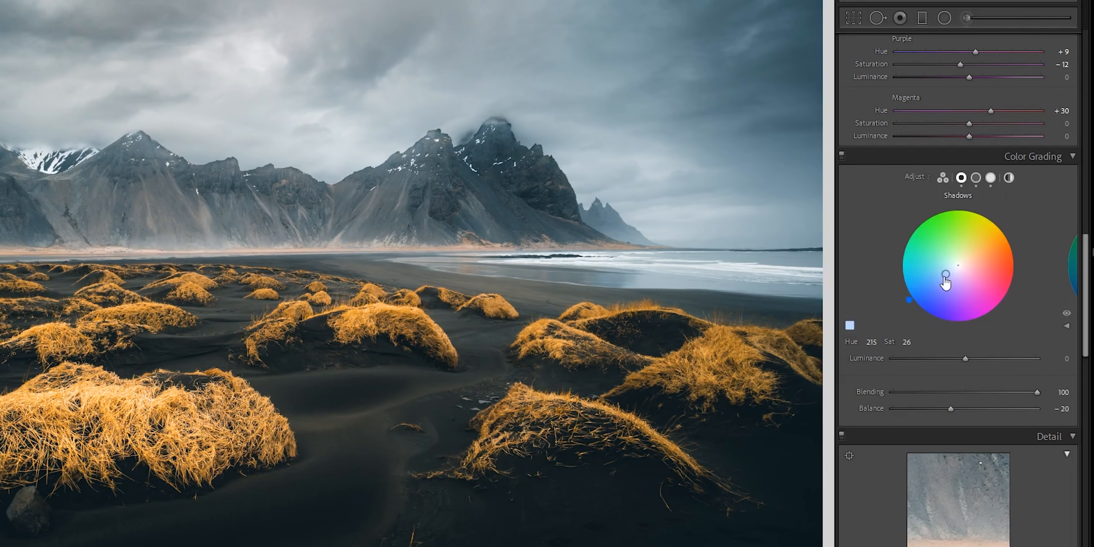
{"action": "mouse_move", "coordinate": [945, 274]}
{"action": "left_mouse_down"}
{"action": "mouse_move", "coordinate": [947, 236]}
{"action": "mouse_move", "coordinate": [969, 231]}
{"action": "mouse_move", "coordinate": [951, 230]}
{"action": "mouse_move", "coordinate": [939, 274]}
{"action": "left_mouse_up"}
{"action": "left_click_drag", "start_coordinate": [871, 343], "coordinate": [881, 343]}
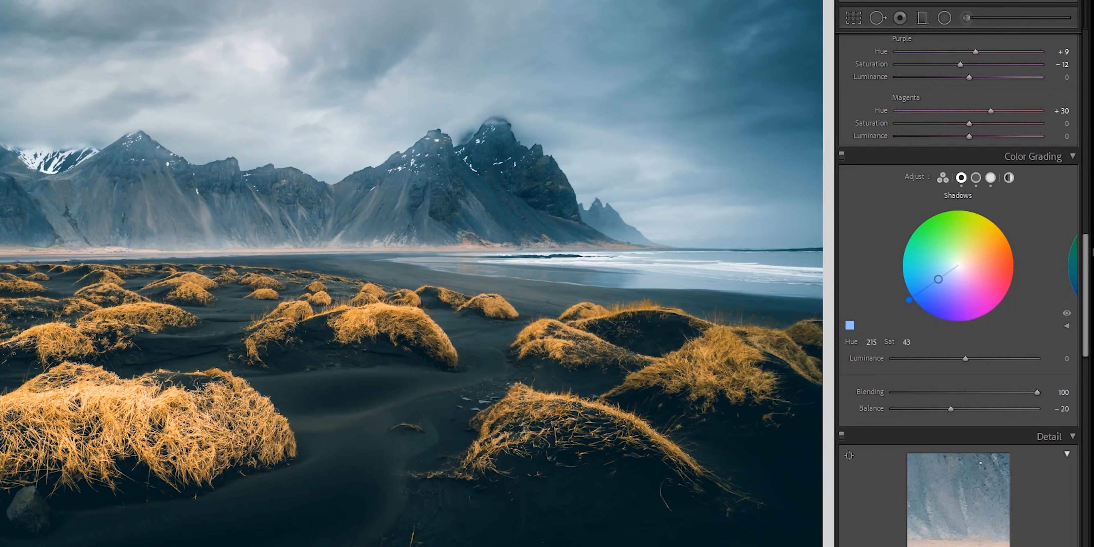
{"action": "left_click_drag", "start_coordinate": [939, 278], "coordinate": [916, 293]}
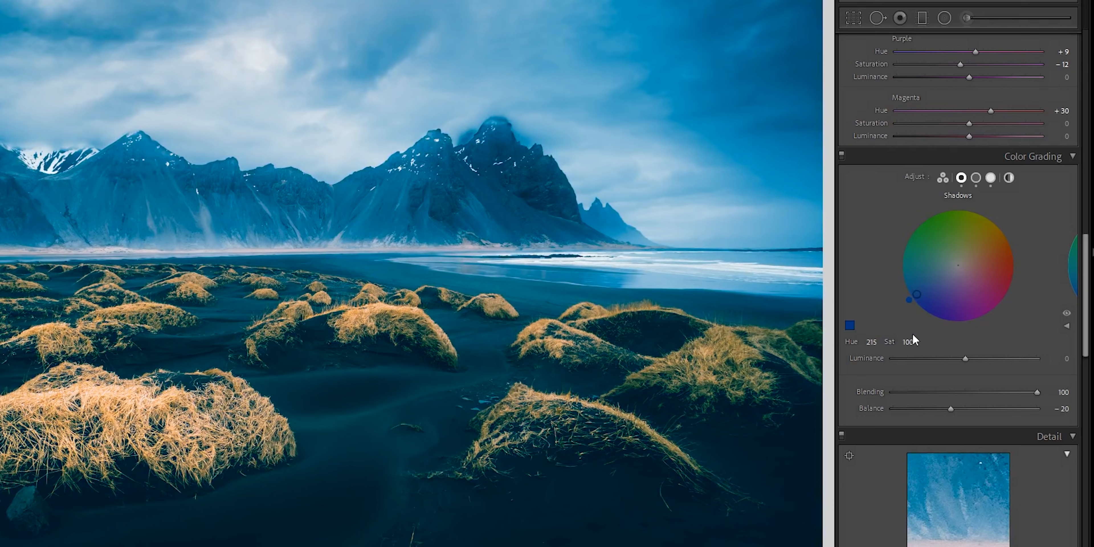
{"action": "left_click_drag", "start_coordinate": [909, 343], "coordinate": [867, 343]}
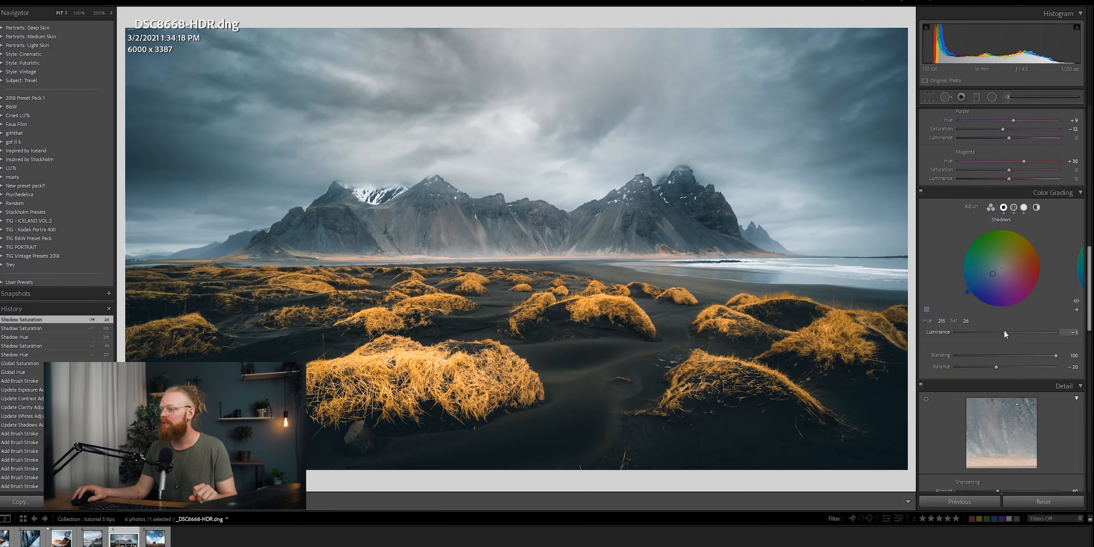
{"action": "mouse_move", "coordinate": [1004, 330]}
{"action": "left_mouse_down"}
{"action": "mouse_move", "coordinate": [991, 329]}
{"action": "mouse_move", "coordinate": [1014, 328]}
{"action": "mouse_move", "coordinate": [1003, 329]}
{"action": "left_mouse_up"}
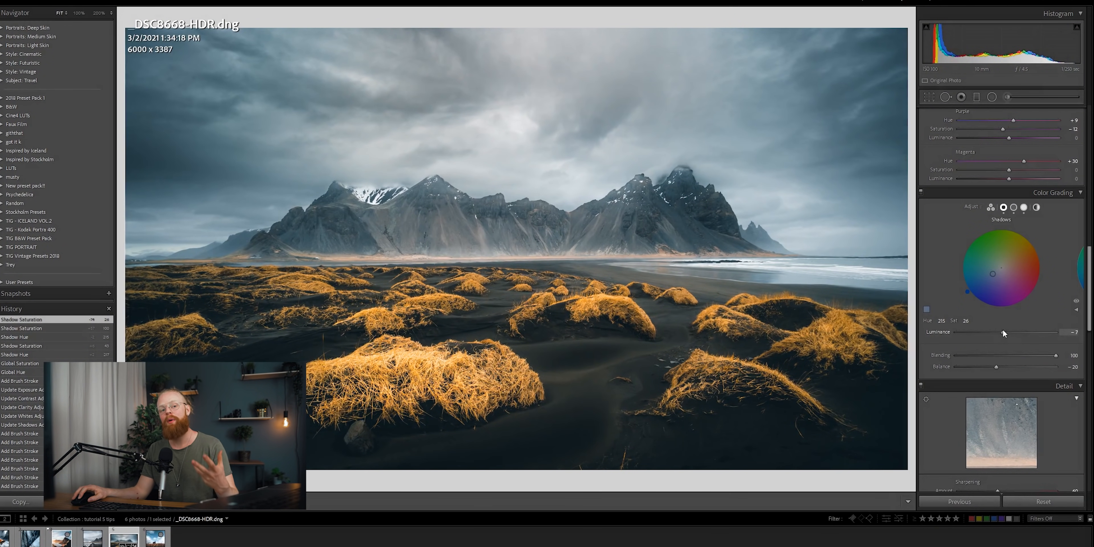
{"action": "left_click_drag", "start_coordinate": [1002, 331], "coordinate": [1001, 333]}
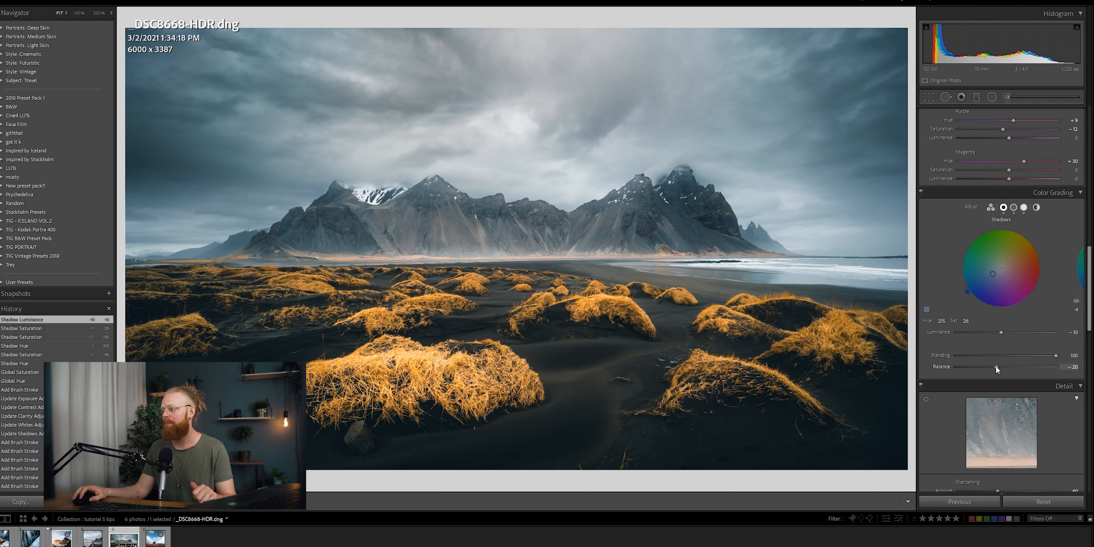
Shift the midtones' color grading hue towards warm orange and set the midtones' saturation to 2.
{"action": "left_click", "coordinate": [1014, 207]}
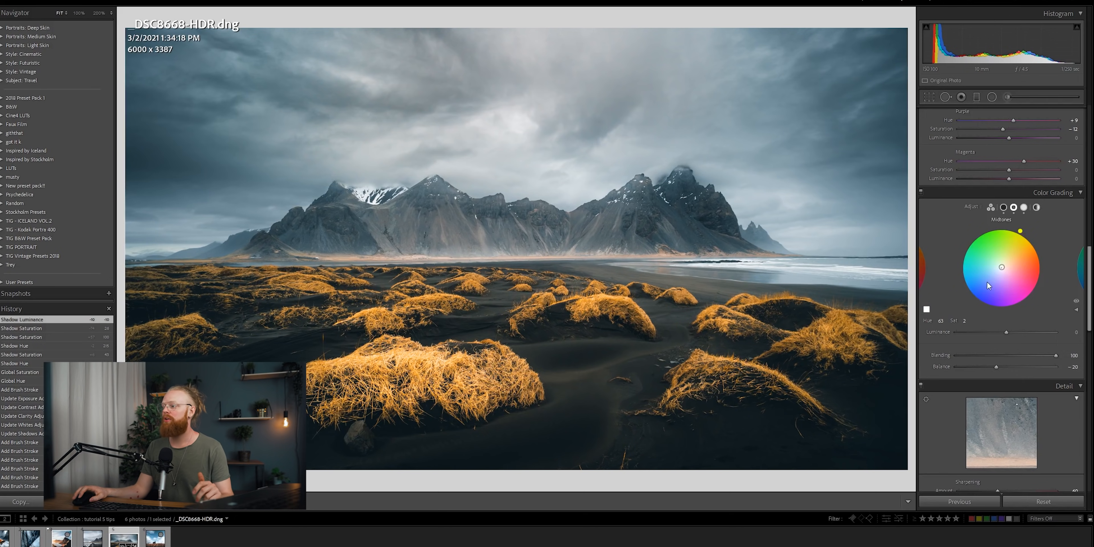
{"action": "mouse_move", "coordinate": [1002, 268]}
{"action": "left_mouse_down"}
{"action": "mouse_move", "coordinate": [1008, 250]}
{"action": "mouse_move", "coordinate": [1011, 269]}
{"action": "left_mouse_up"}
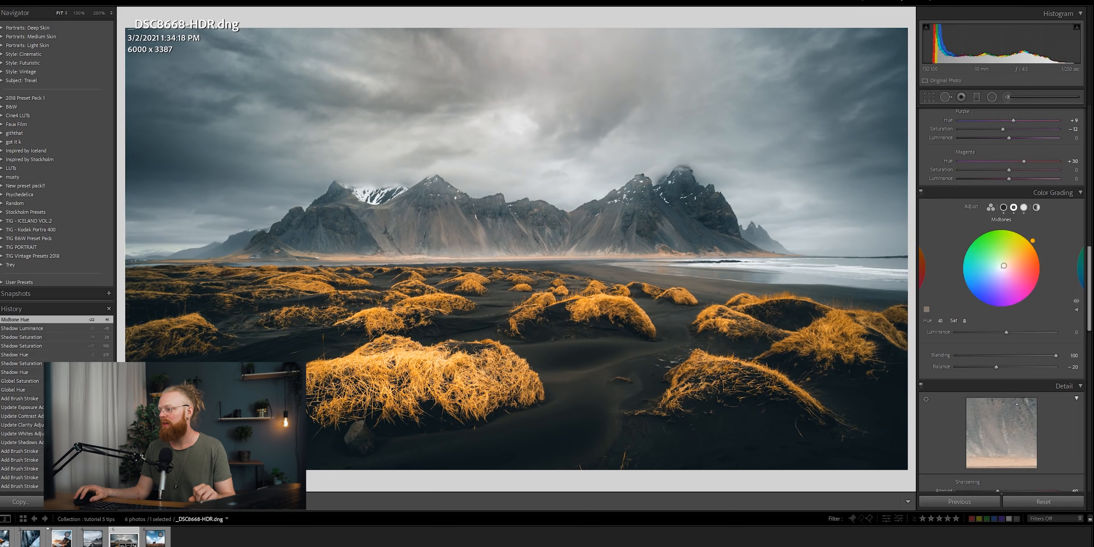
{"action": "left_click_drag", "start_coordinate": [964, 321], "coordinate": [958, 321]}
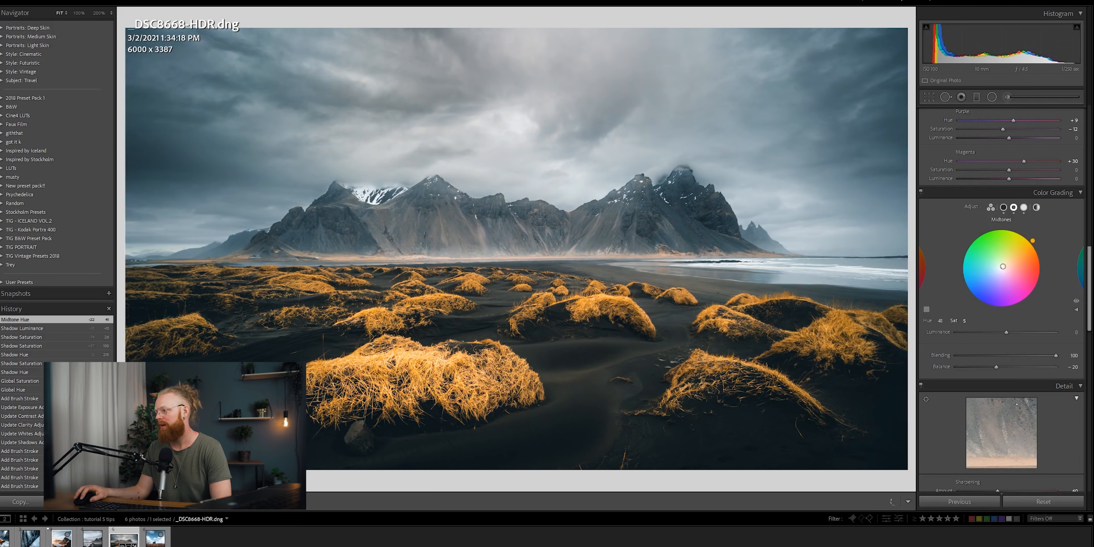
{"action": "left_click_drag", "start_coordinate": [963, 321], "coordinate": [959, 322]}
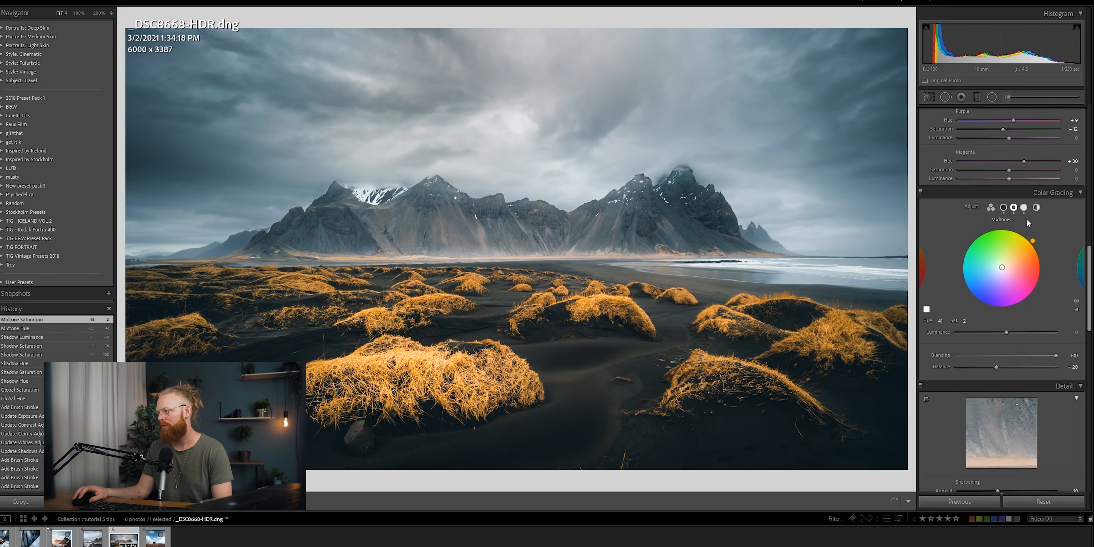
Test a stronger blue in the highlights, settle on hue 215 with saturation 8, and lower the highlights' luminance to -11.
{"action": "left_click", "coordinate": [1024, 207]}
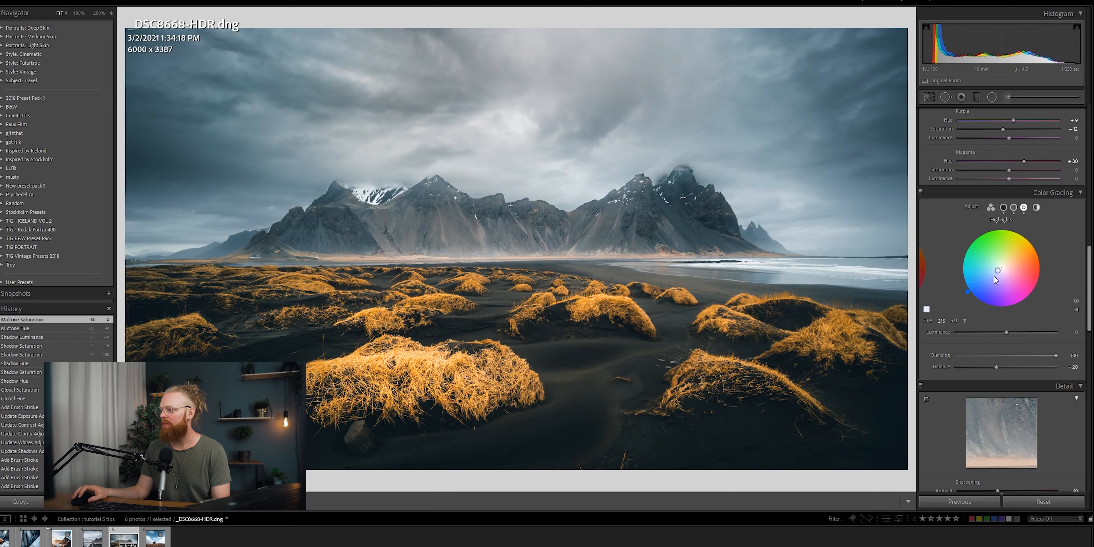
{"action": "mouse_move", "coordinate": [995, 279]}
{"action": "left_mouse_down"}
{"action": "mouse_move", "coordinate": [1017, 233]}
{"action": "mouse_move", "coordinate": [1029, 272]}
{"action": "mouse_move", "coordinate": [995, 297]}
{"action": "mouse_move", "coordinate": [992, 274]}
{"action": "left_mouse_up"}
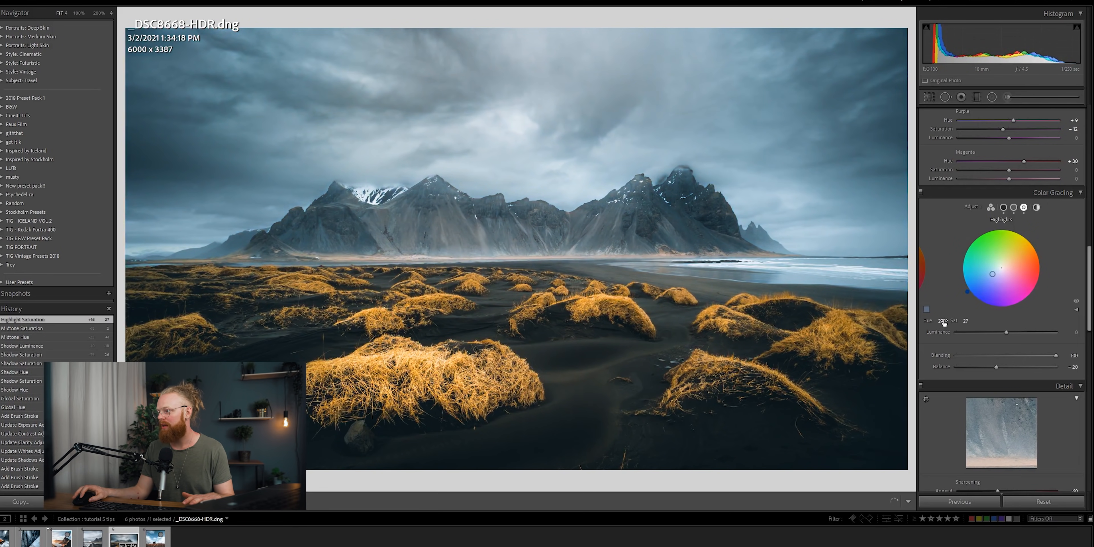
{"action": "left_click", "coordinate": [942, 322]}
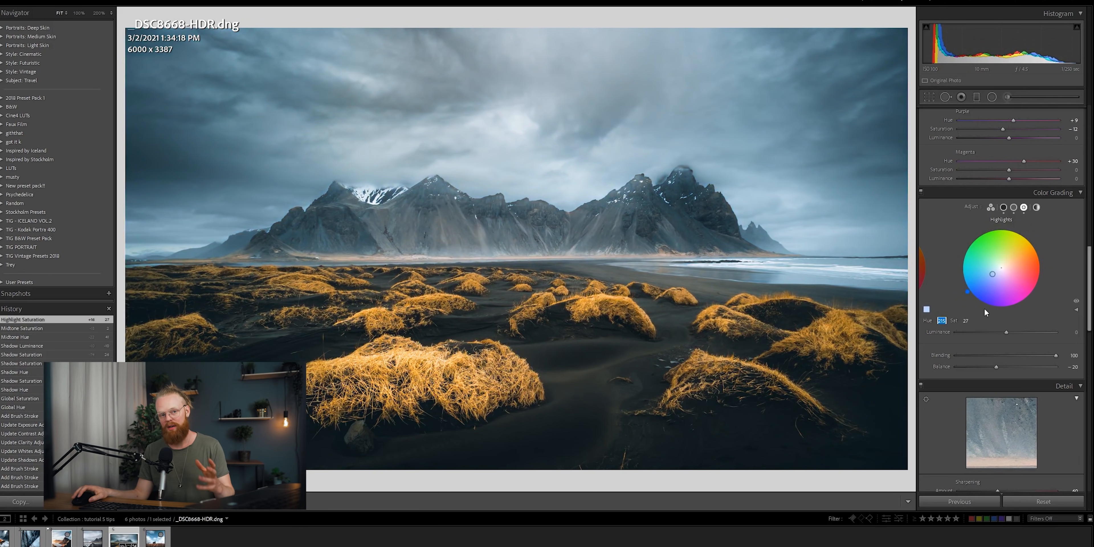
{"action": "left_click", "coordinate": [987, 316]}
{"action": "left_click_drag", "start_coordinate": [968, 323], "coordinate": [1009, 323]}
{"action": "left_click_drag", "start_coordinate": [984, 279], "coordinate": [999, 269]}
{"action": "mouse_move", "coordinate": [1008, 333]}
{"action": "left_mouse_down"}
{"action": "mouse_move", "coordinate": [1022, 333]}
{"action": "mouse_move", "coordinate": [1000, 331]}
{"action": "left_mouse_up"}
{"action": "left_click", "coordinate": [1014, 207]}
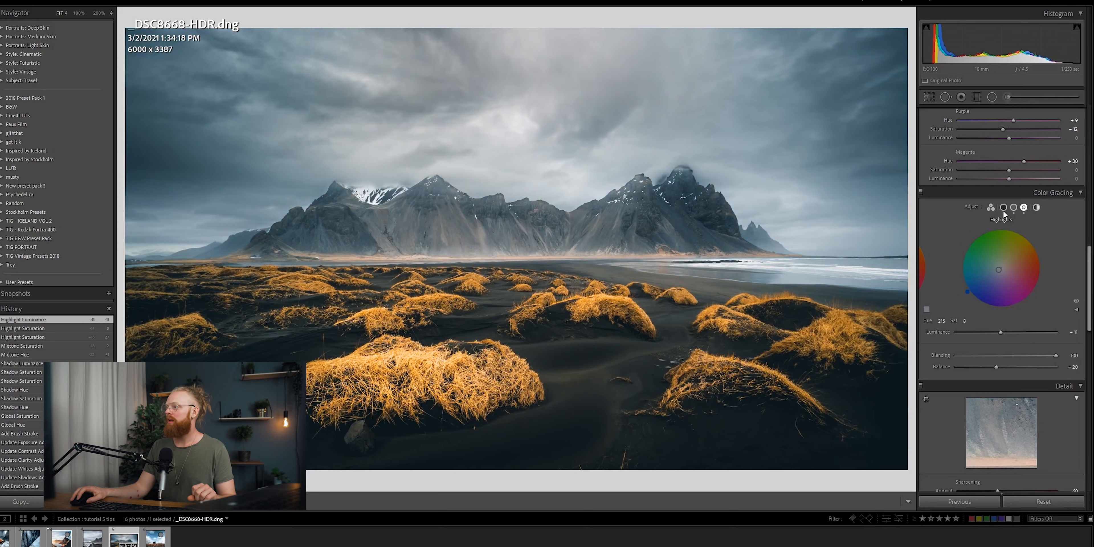
{"action": "left_click", "coordinate": [965, 321]}
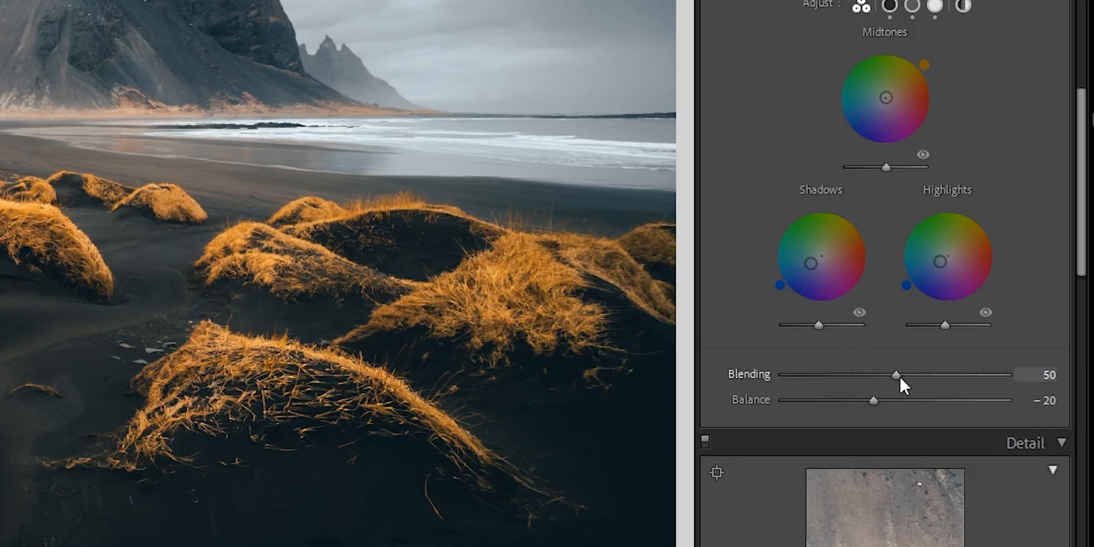
Test the color grading's blending down to 0, set it to 89, and switch the color grading off to compare.
{"action": "left_click_drag", "start_coordinate": [896, 375], "coordinate": [941, 372]}
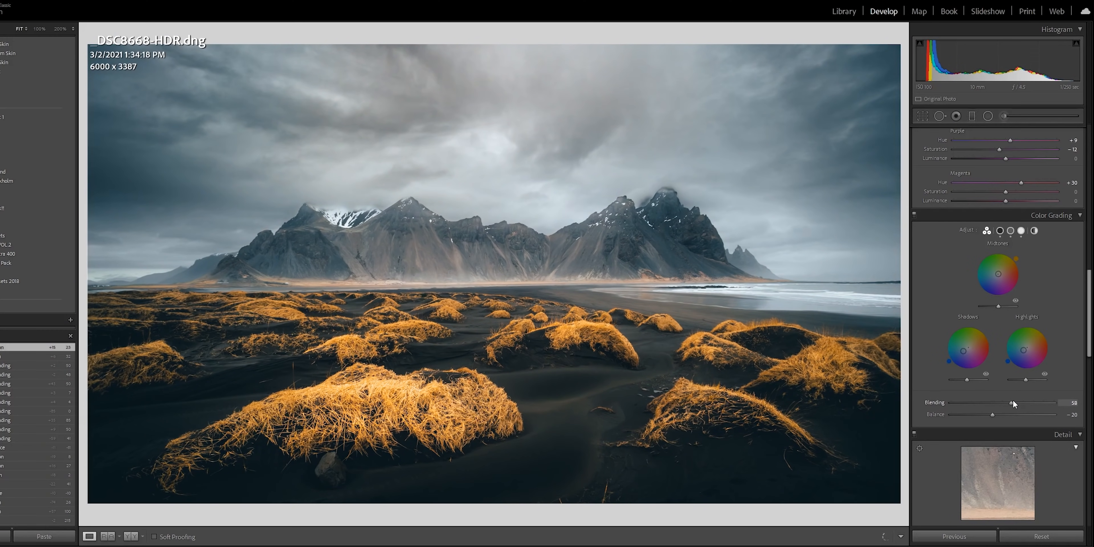
{"action": "left_click_drag", "start_coordinate": [1048, 404], "coordinate": [1054, 403]}
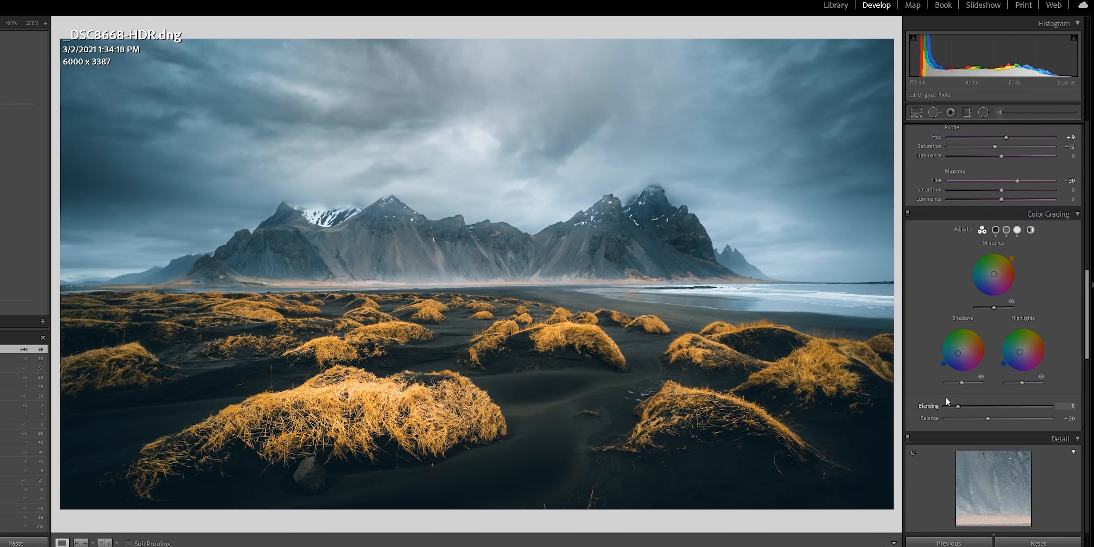
{"action": "left_click_drag", "start_coordinate": [946, 401], "coordinate": [922, 397]}
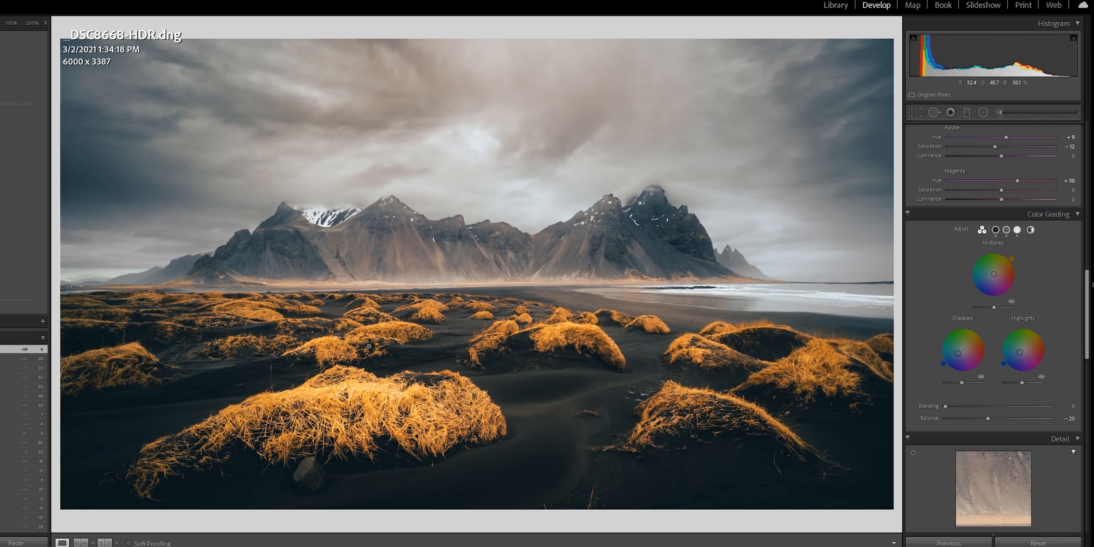
{"action": "left_click_drag", "start_coordinate": [1010, 410], "coordinate": [1042, 406]}
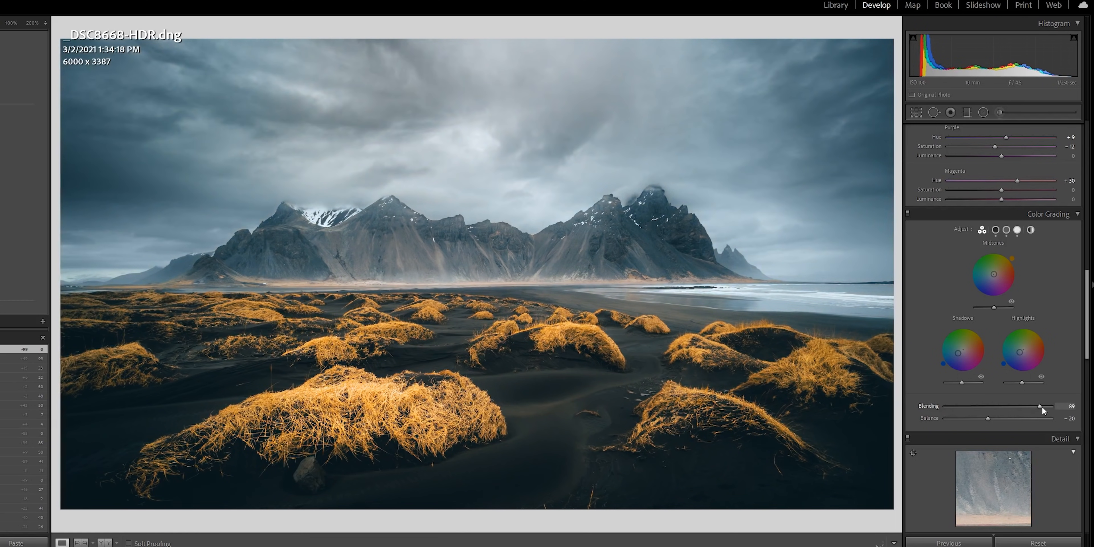
{"action": "left_click", "coordinate": [906, 214]}
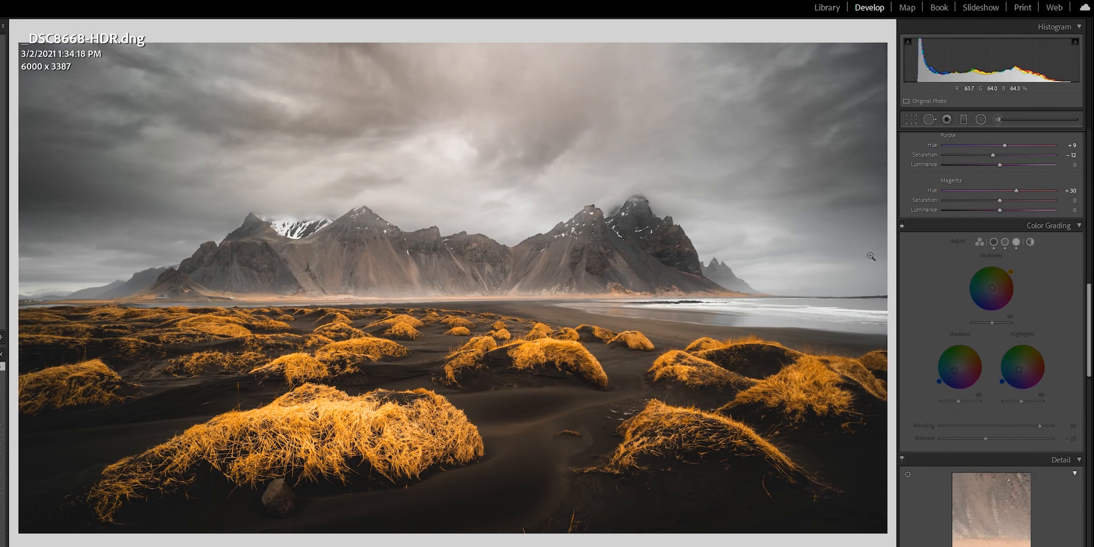
Turn the color grading back on, test its balance from -90 to +100, and set it to 0.
{"action": "left_click", "coordinate": [903, 225]}
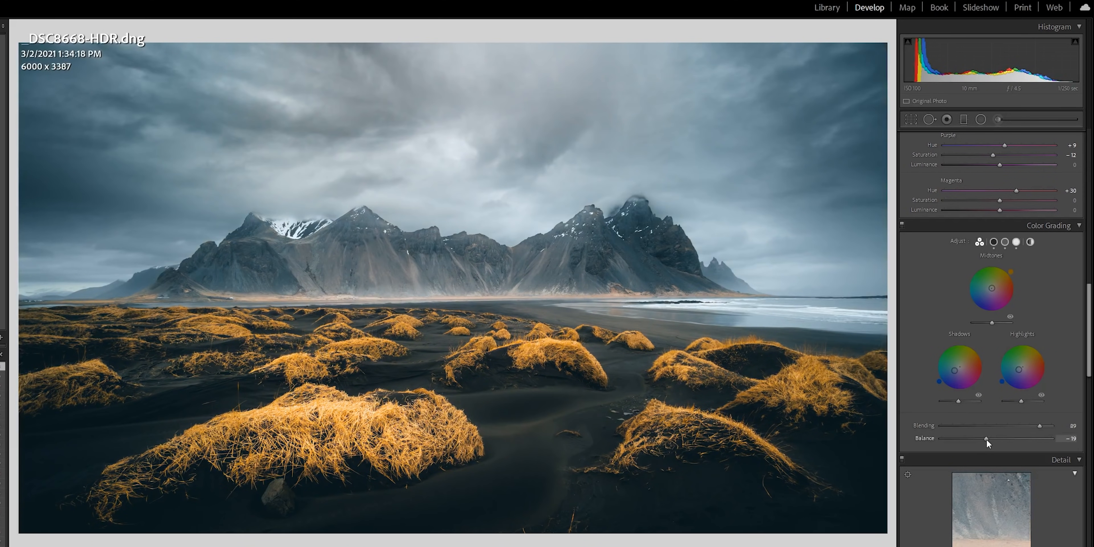
{"action": "left_click_drag", "start_coordinate": [986, 439], "coordinate": [929, 438]}
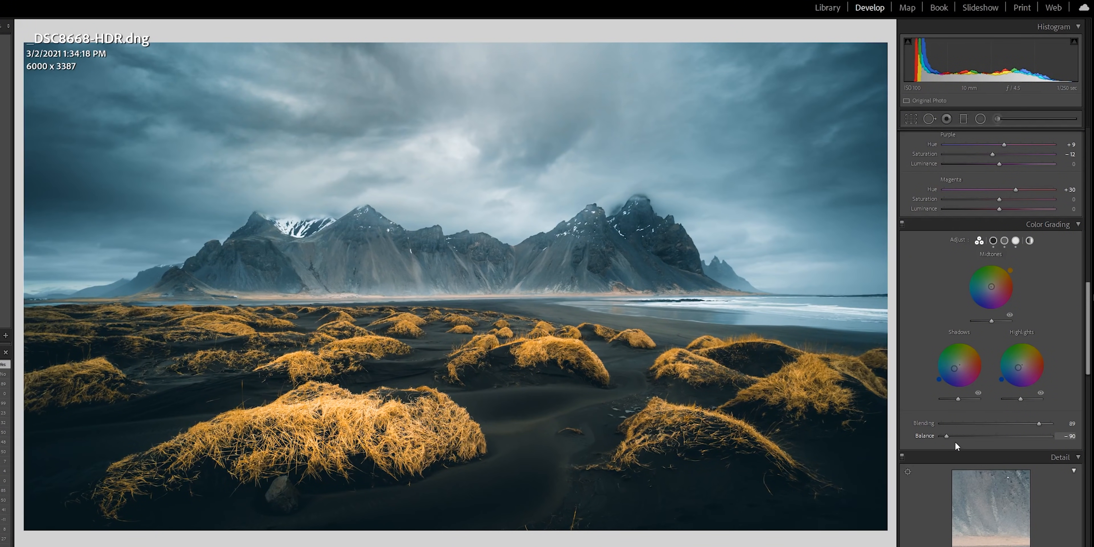
{"action": "left_click_drag", "start_coordinate": [955, 443], "coordinate": [1007, 439]}
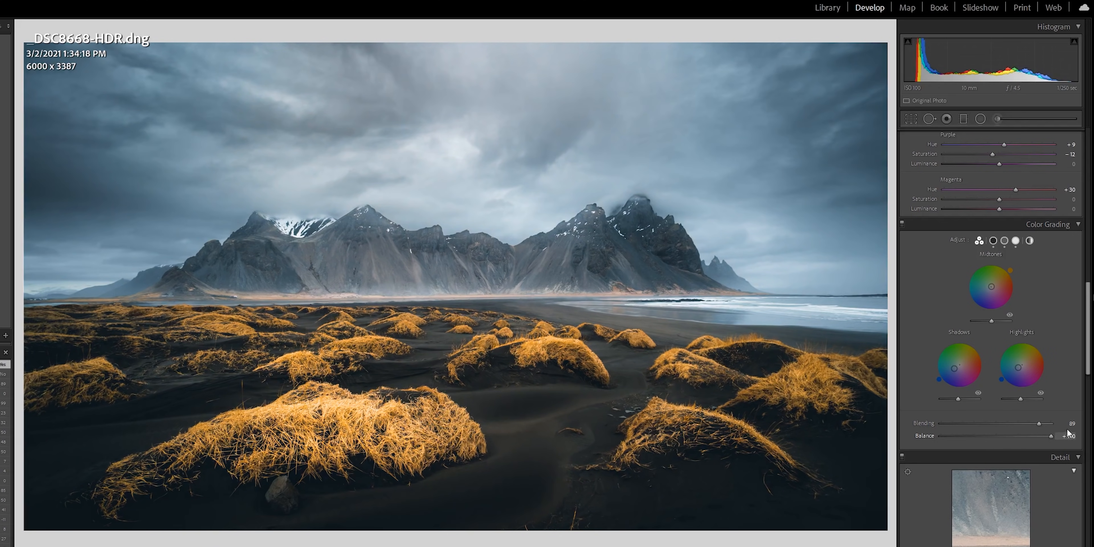
{"action": "left_click_drag", "start_coordinate": [1050, 433], "coordinate": [996, 437]}
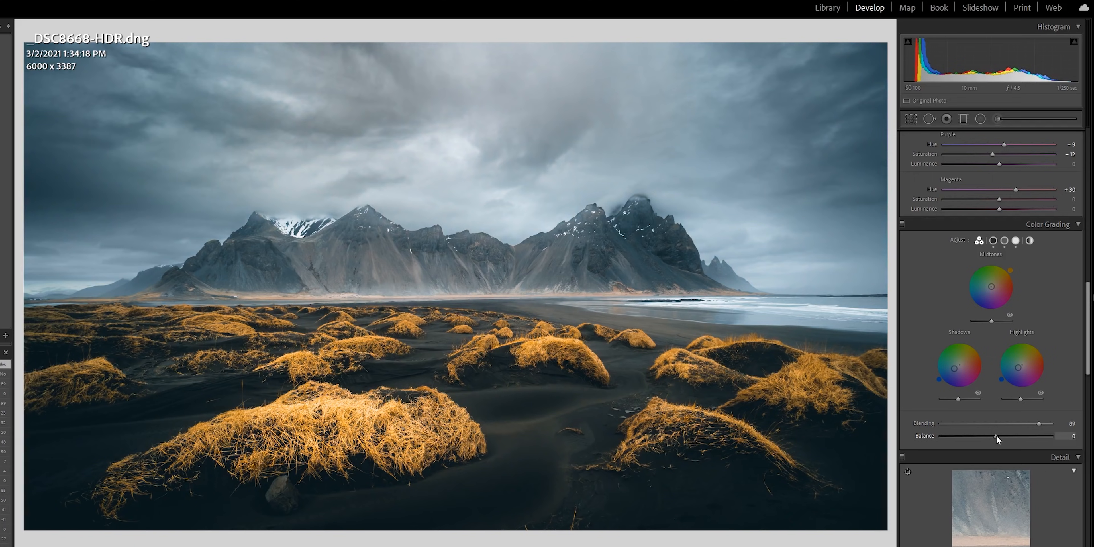
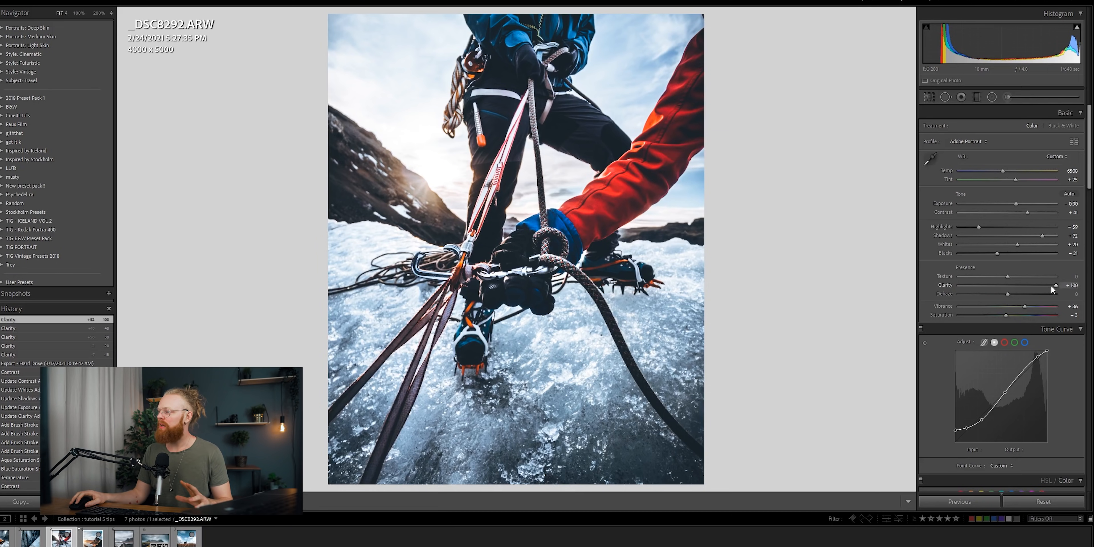
Lower the ice-climbing photo's clarity from the +100 test and paint adjustment brush strokes over the ropes and climbing gear.
{"action": "left_click_drag", "start_coordinate": [1021, 286], "coordinate": [1000, 288]}
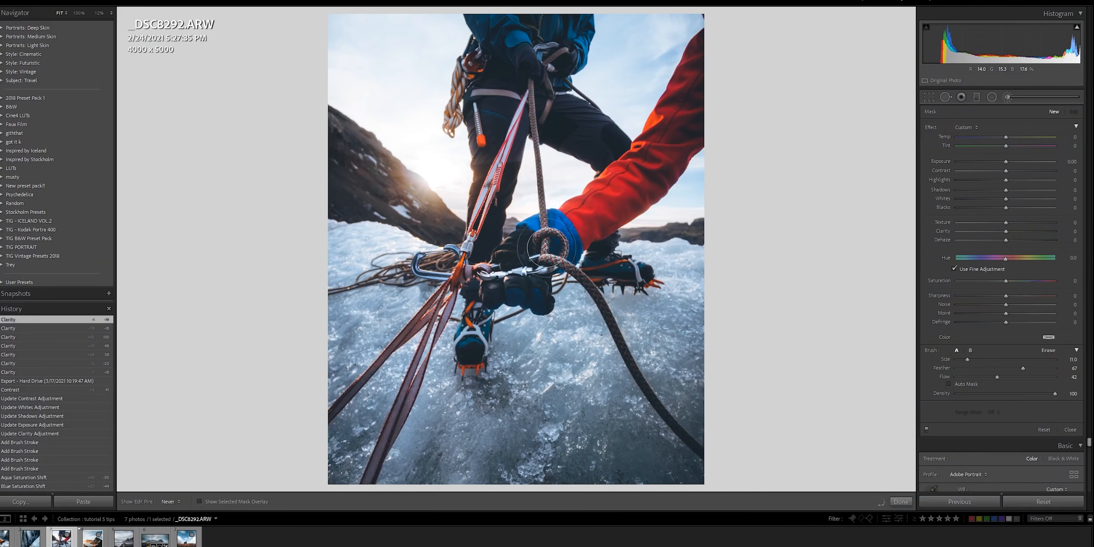
{"action": "scroll", "coordinate": [523, 75], "scroll_direction": "down", "scroll_amount": 5}
{"action": "left_click_drag", "start_coordinate": [535, 109], "coordinate": [531, 90]}
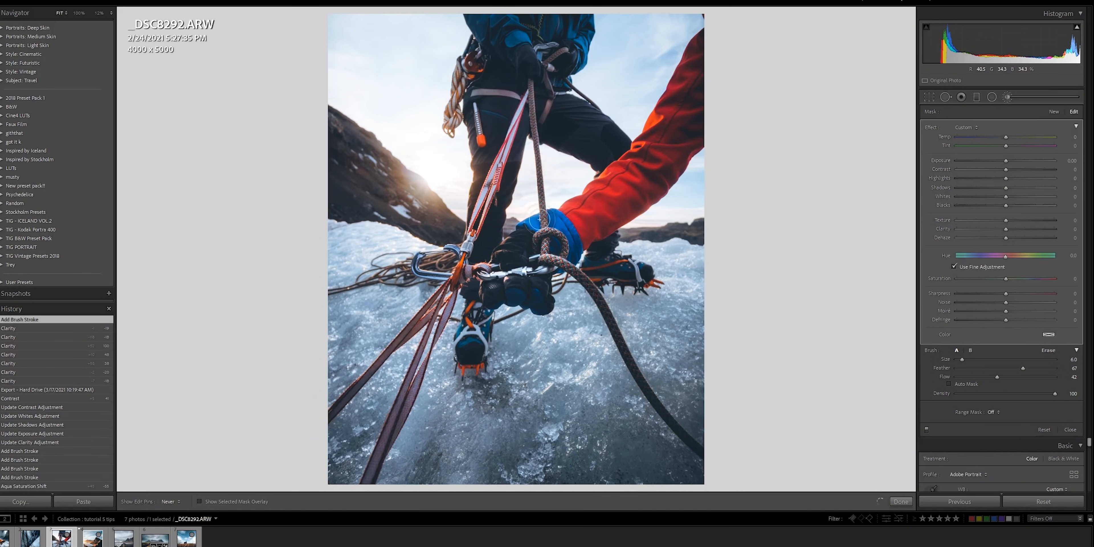
{"action": "left_click_drag", "start_coordinate": [553, 243], "coordinate": [454, 269]}
{"action": "scroll", "coordinate": [454, 269], "scroll_direction": "up", "scroll_amount": 2}
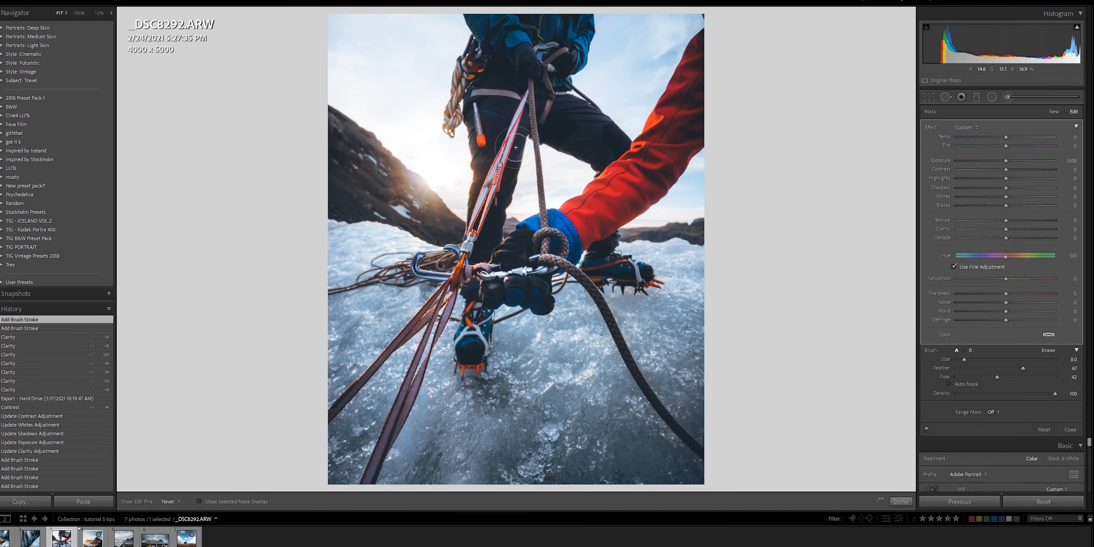
{"action": "left_click_drag", "start_coordinate": [421, 318], "coordinate": [442, 304]}
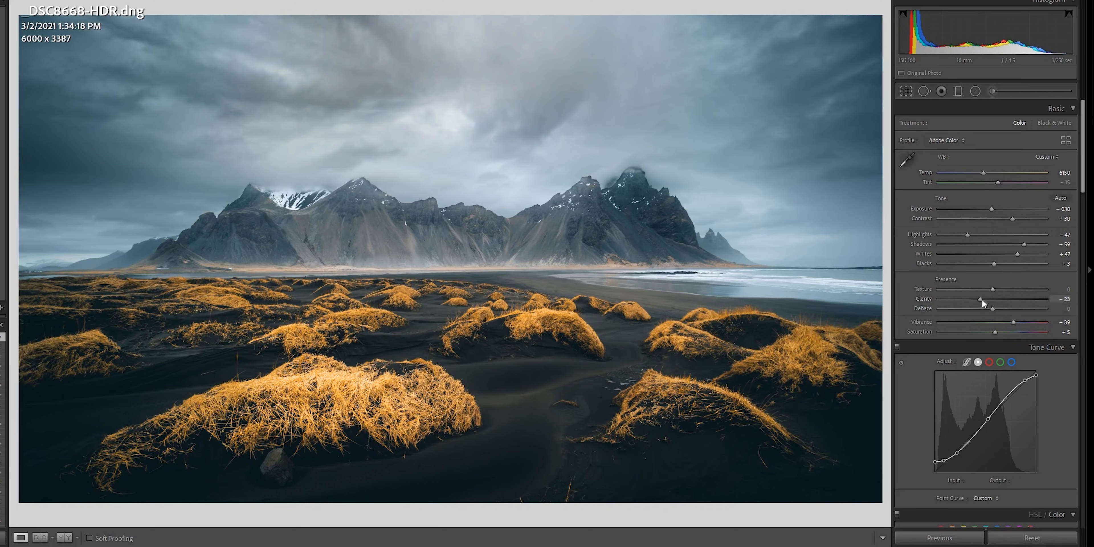
Paint with the adjustment brush over the mountains in the black-sand beach photo and in the road photo.
{"action": "left_click", "coordinate": [992, 90]}
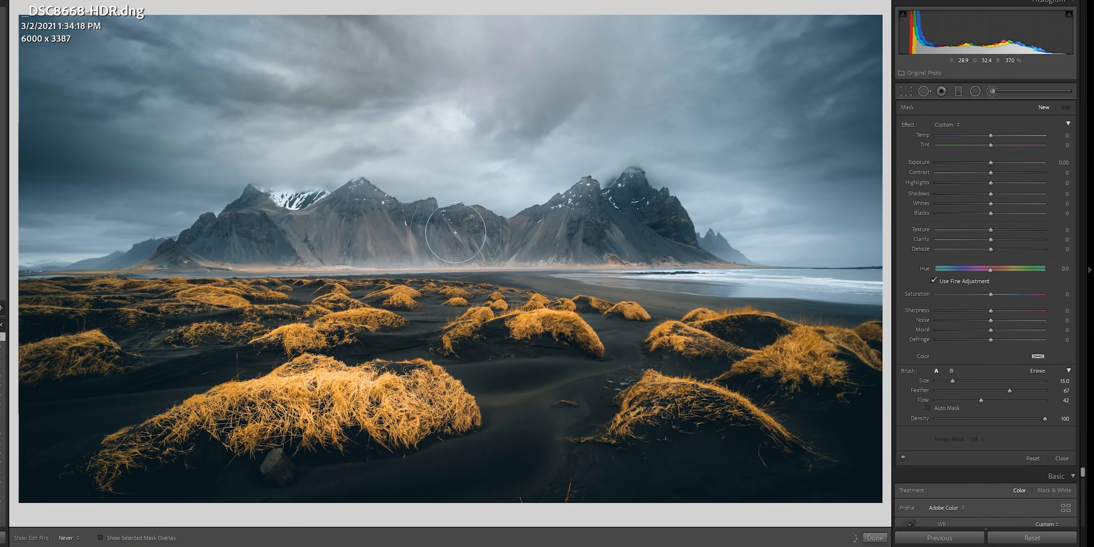
{"action": "left_click", "coordinate": [230, 225]}
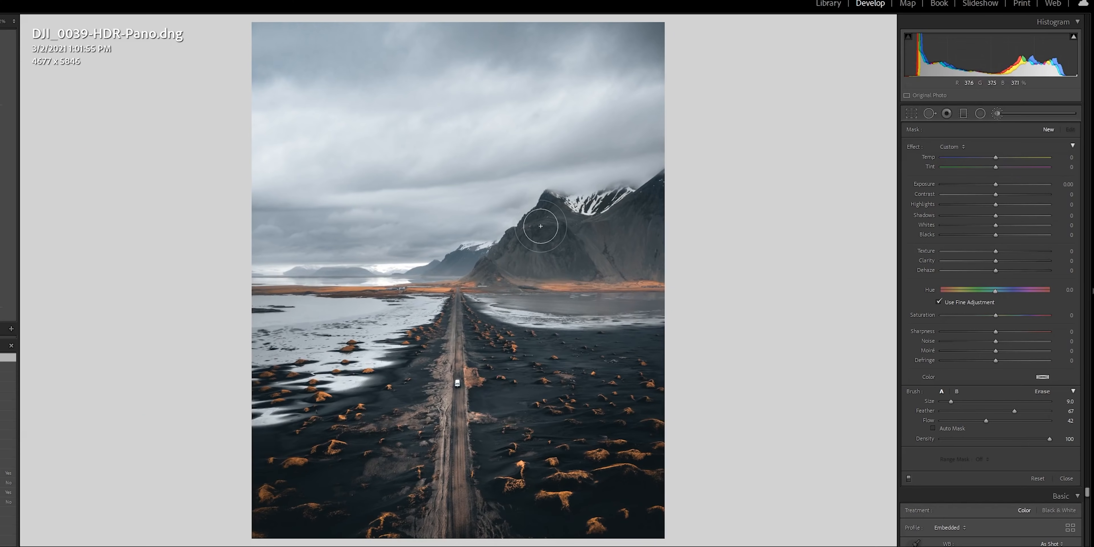
{"action": "left_click", "coordinate": [558, 240]}
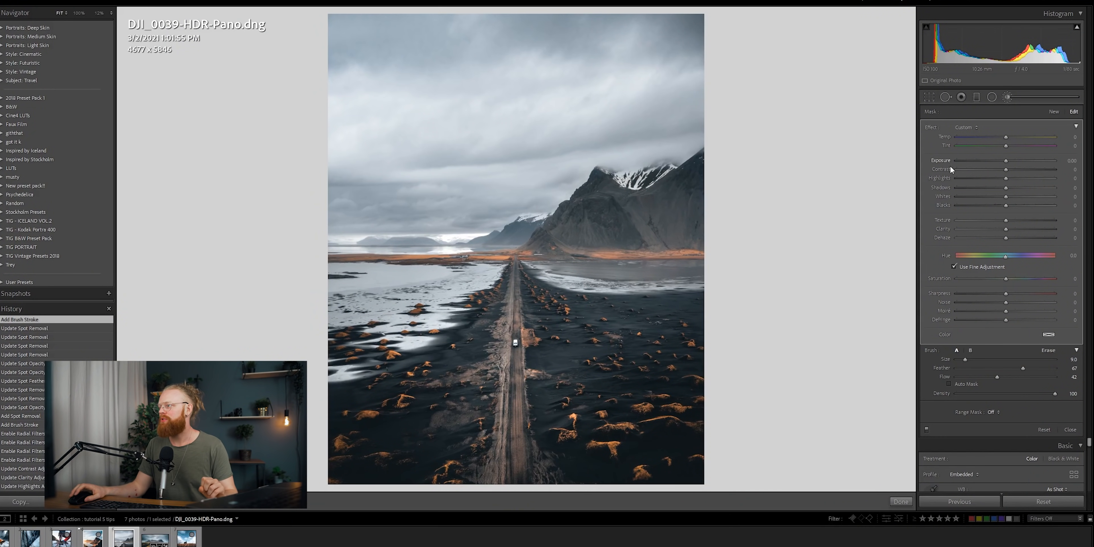
Try resetting the road photo's brush adjustments and undo the reset.
{"action": "left_click", "coordinate": [1007, 97]}
{"action": "key", "text": "k"}
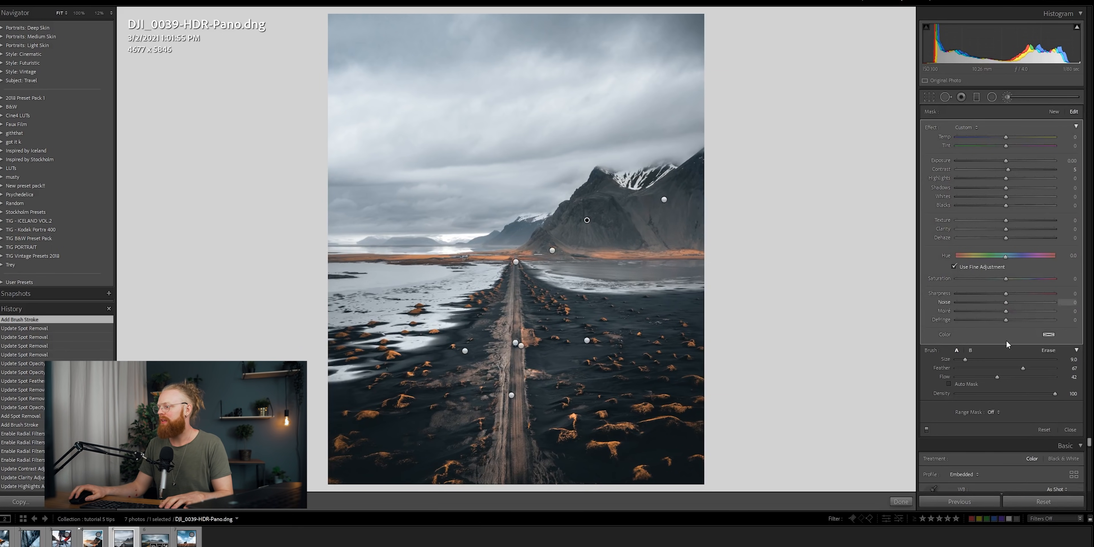
{"action": "left_click", "coordinate": [1044, 429]}
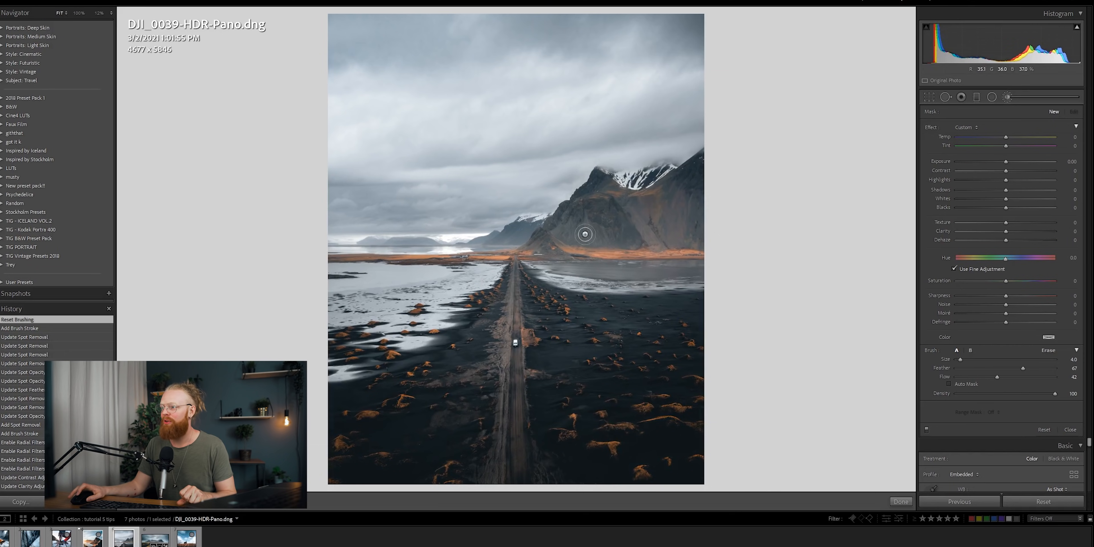
{"action": "key", "text": "ctrl+z"}
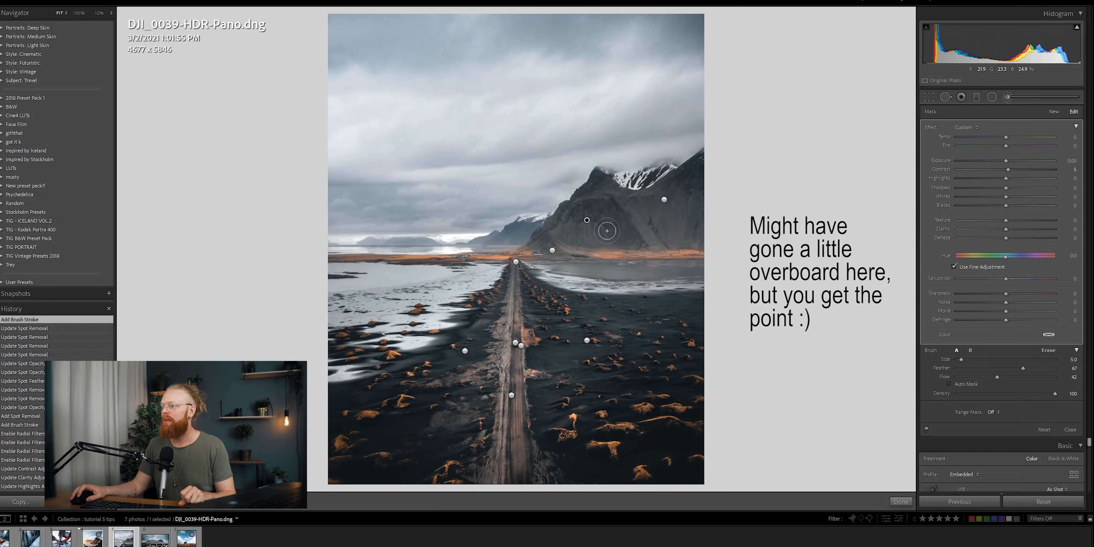
Brush over the road photo's dark mountain, showing the mask overlay to check the coverage and hiding it again.
{"action": "scroll", "coordinate": [626, 244], "scroll_direction": "up", "scroll_amount": 6}
{"action": "left_click_drag", "start_coordinate": [649, 218], "coordinate": [592, 204]}
{"action": "scroll", "coordinate": [595, 208], "scroll_direction": "down", "scroll_amount": 2}
{"action": "key", "text": "o"}
{"action": "scroll", "coordinate": [630, 234], "scroll_direction": "down", "scroll_amount": 1}
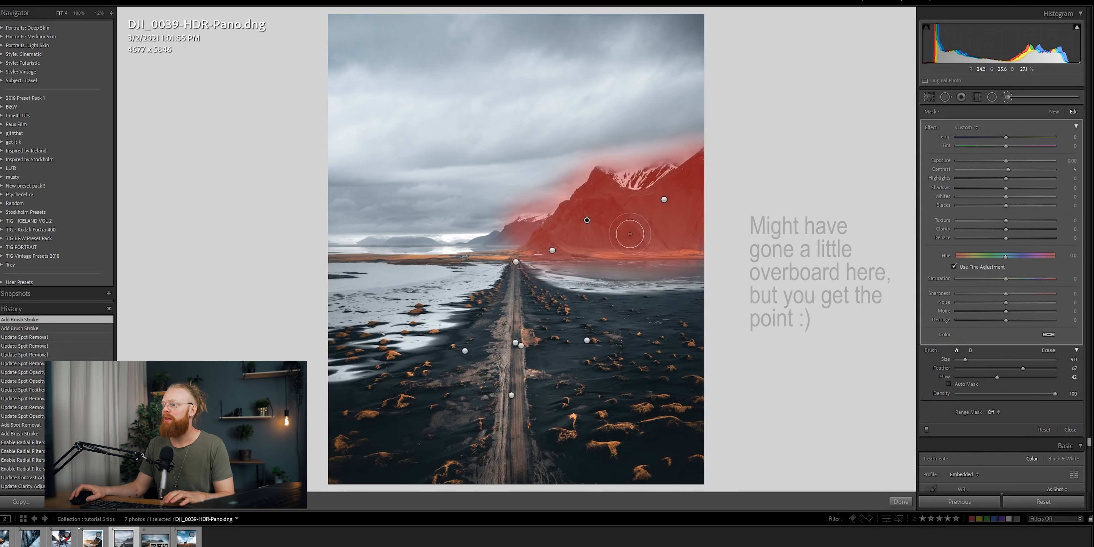
{"action": "left_click_drag", "start_coordinate": [667, 233], "coordinate": [589, 239]}
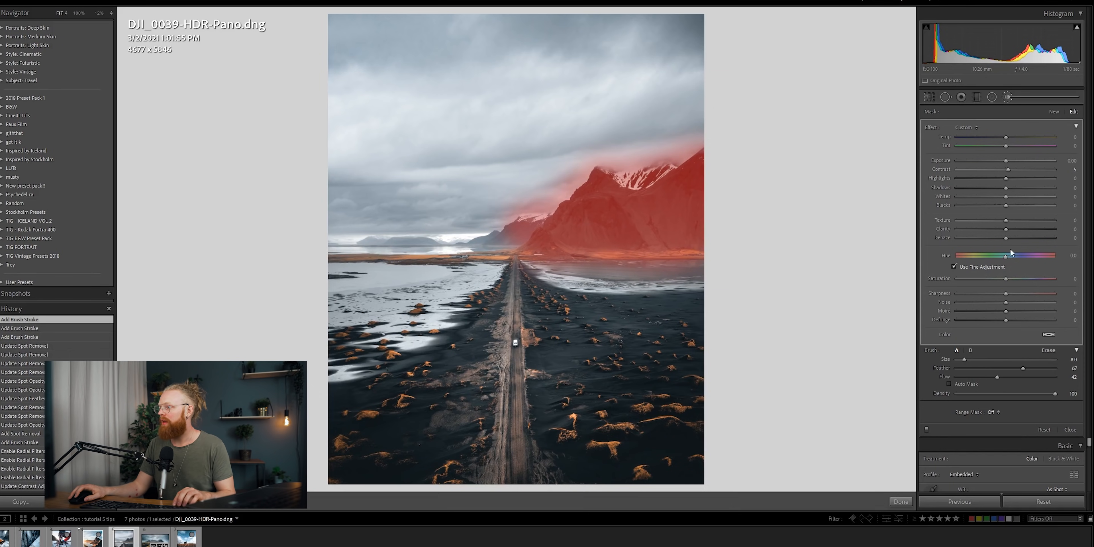
{"action": "key", "text": "o"}
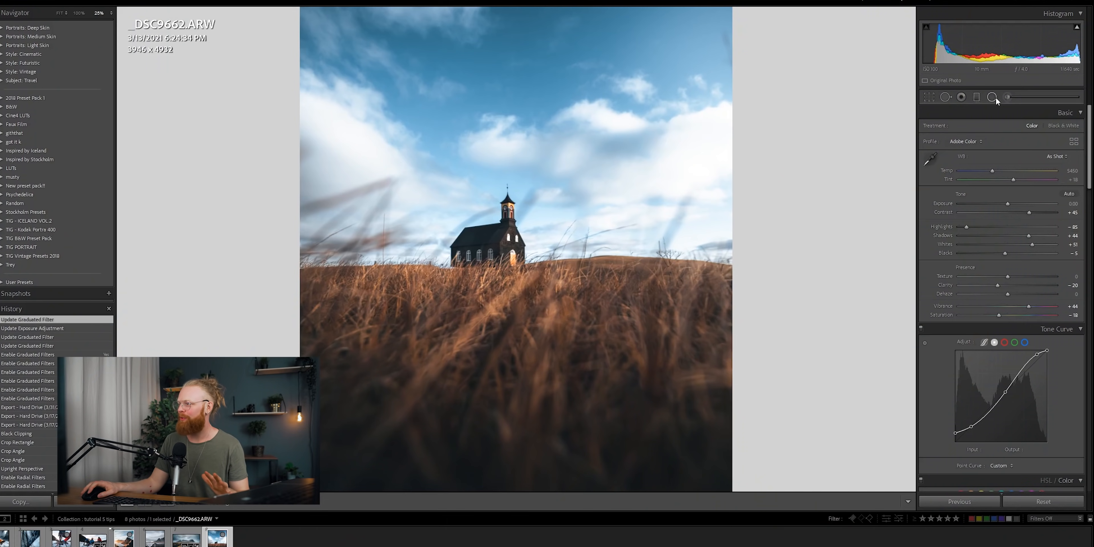
Delete the church photo's existing radial filter centred outside the image beside the sky.
{"action": "left_click", "coordinate": [995, 98]}
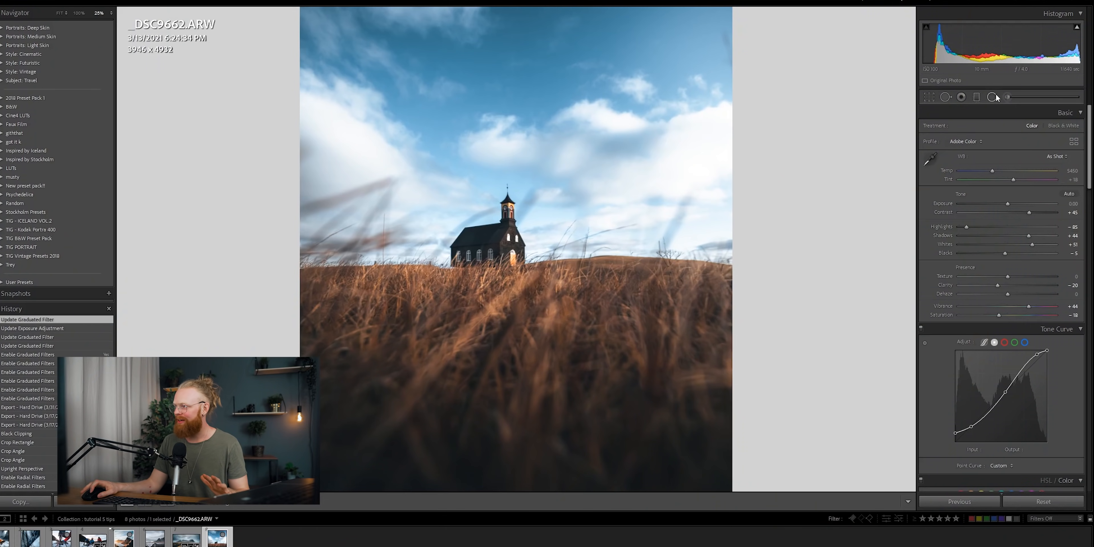
{"action": "left_click", "coordinate": [782, 103]}
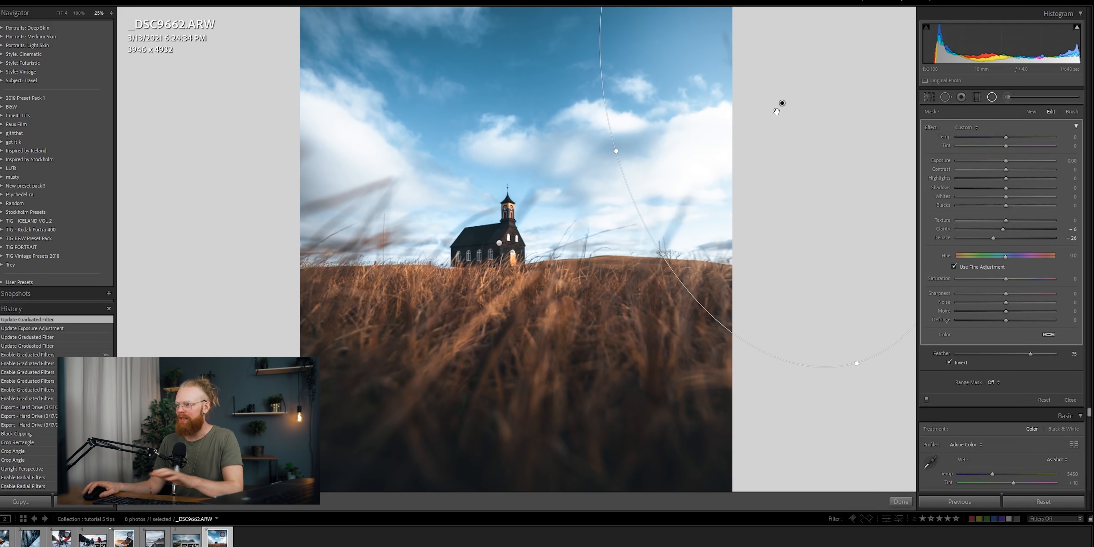
{"action": "key", "text": "Delete"}
Draw a large, slightly tilted radial filter centred just outside the church photo's right edge, covering the sky's right side.
{"action": "left_click", "coordinate": [111, 13]}
{"action": "left_click", "coordinate": [70, 32]}
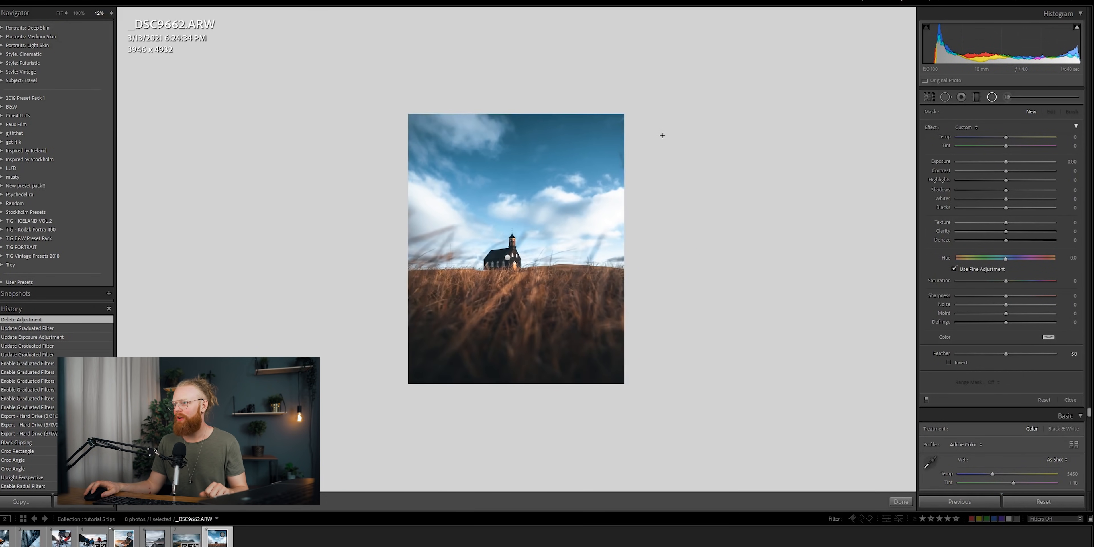
{"action": "left_click_drag", "start_coordinate": [592, 203], "coordinate": [555, 290]}
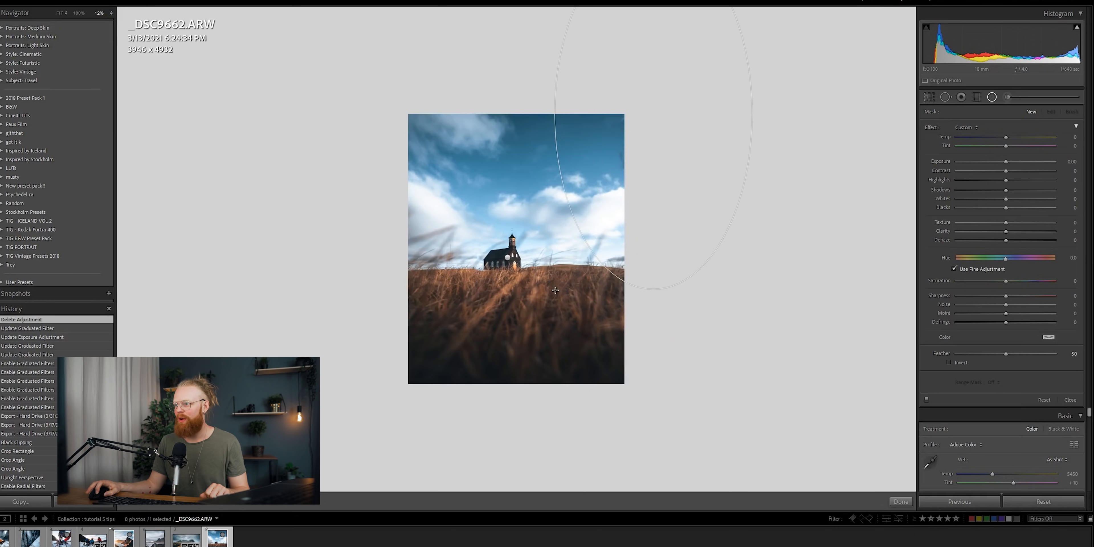
{"action": "left_click_drag", "start_coordinate": [653, 153], "coordinate": [652, 153]}
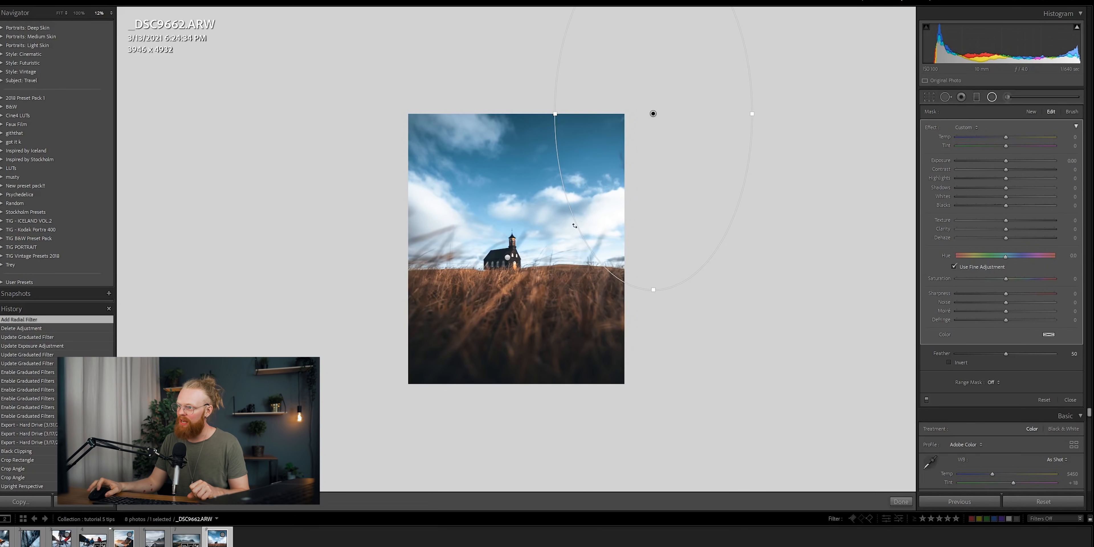
{"action": "left_click_drag", "start_coordinate": [678, 160], "coordinate": [675, 197]}
{"action": "left_click_drag", "start_coordinate": [680, 325], "coordinate": [691, 317]}
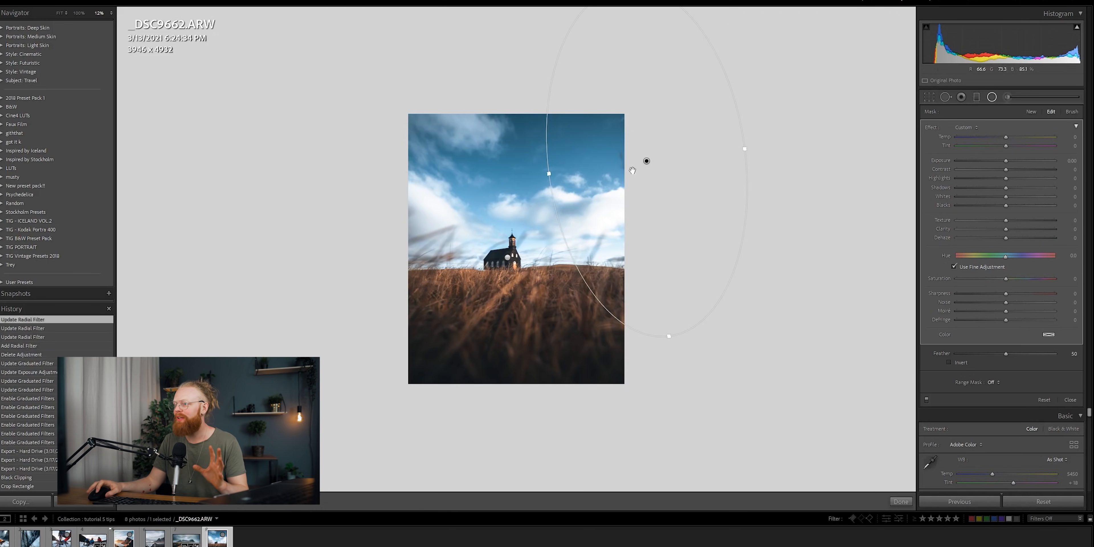
{"action": "left_click_drag", "start_coordinate": [744, 149], "coordinate": [752, 151]}
{"action": "left_click_drag", "start_coordinate": [647, 159], "coordinate": [655, 154]}
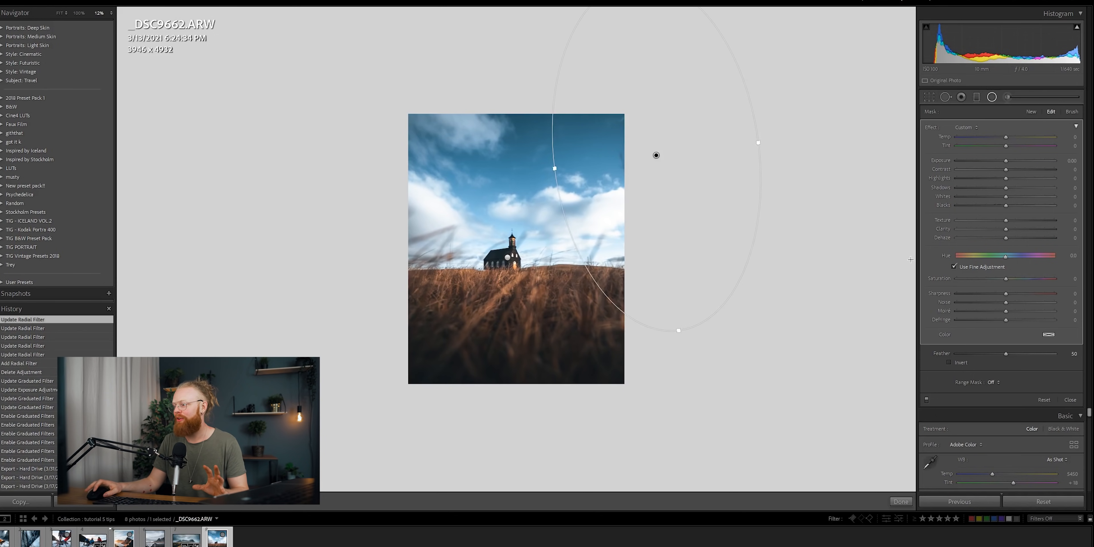
Invert the radial filter's mask, set its dehaze to -16 after testing -100, and fine-tune the ellipse's shape.
{"action": "left_click", "coordinate": [961, 364]}
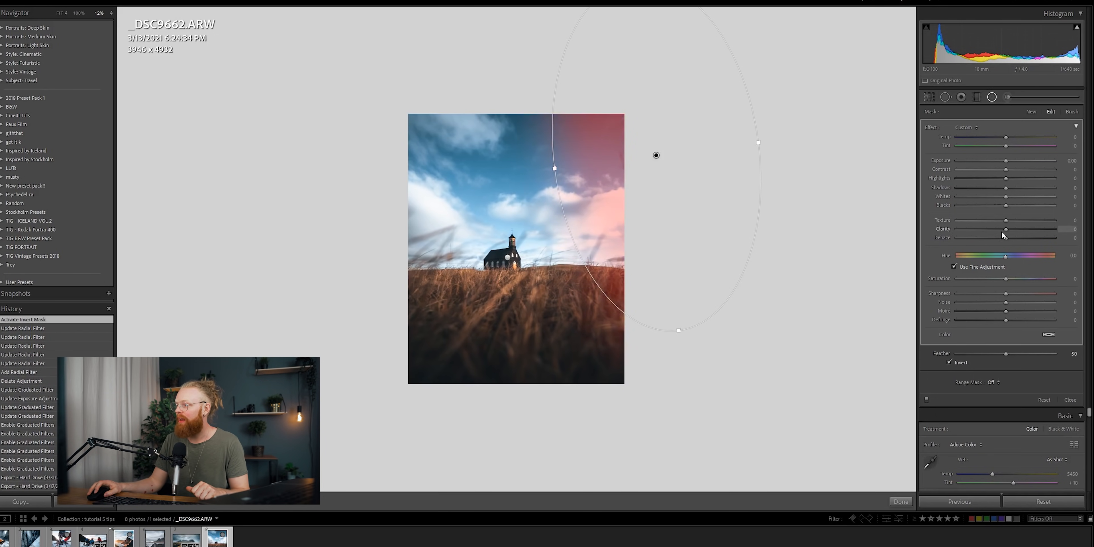
{"action": "left_click_drag", "start_coordinate": [1006, 238], "coordinate": [926, 241]}
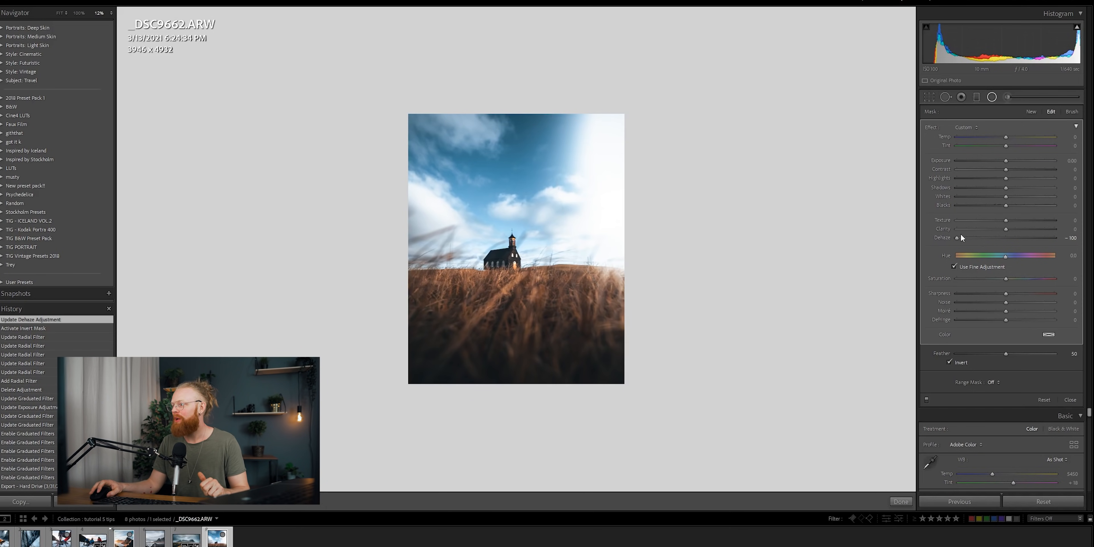
{"action": "left_click_drag", "start_coordinate": [982, 236], "coordinate": [999, 237]}
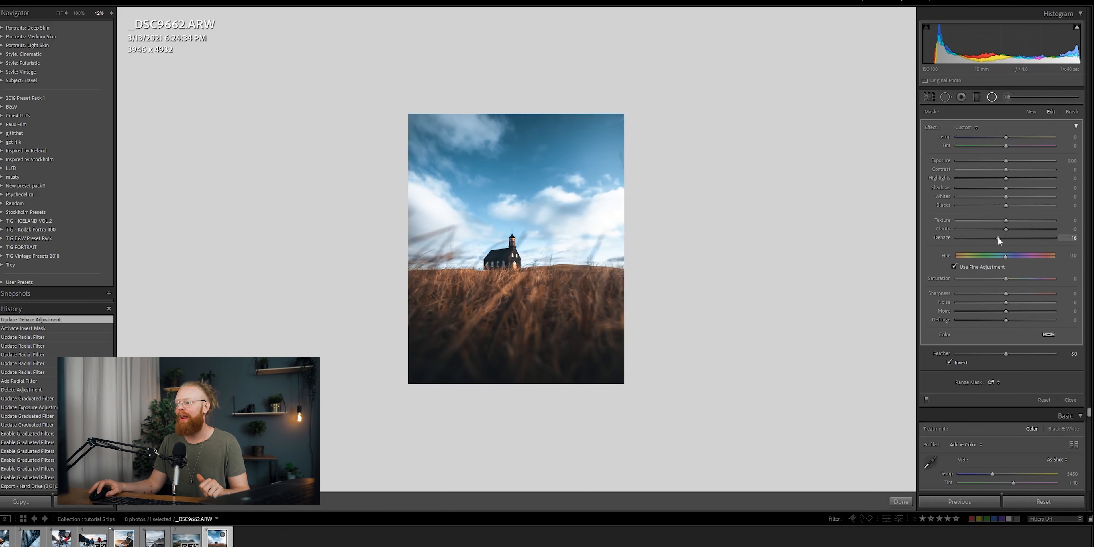
{"action": "mouse_move", "coordinate": [680, 333]}
{"action": "left_mouse_down"}
{"action": "mouse_move", "coordinate": [696, 383]}
{"action": "mouse_move", "coordinate": [698, 336]}
{"action": "left_mouse_up"}
{"action": "left_click_drag", "start_coordinate": [726, 243], "coordinate": [725, 244]}
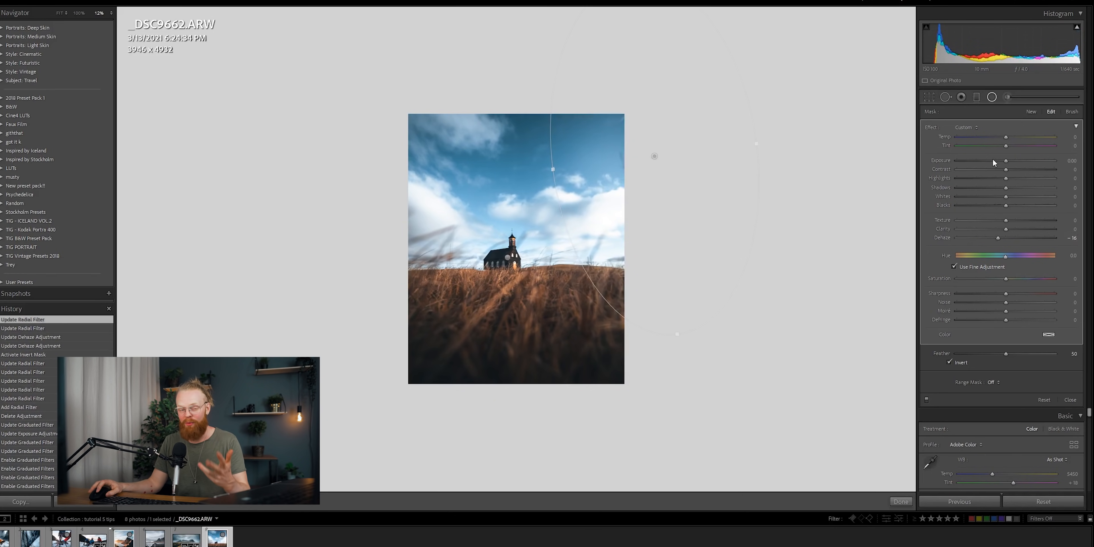
Test the radial filter's exposure at 0.16 and its temperature at 43 and 60, resetting each slider.
{"action": "left_click_drag", "start_coordinate": [1008, 159], "coordinate": [1010, 160]}
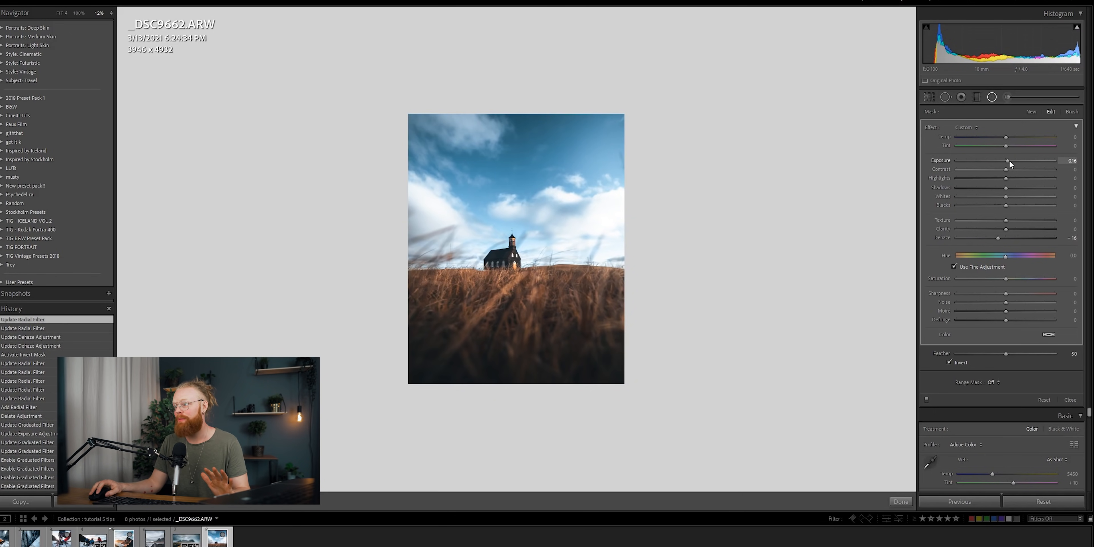
{"action": "double_click", "coordinate": [1009, 162]}
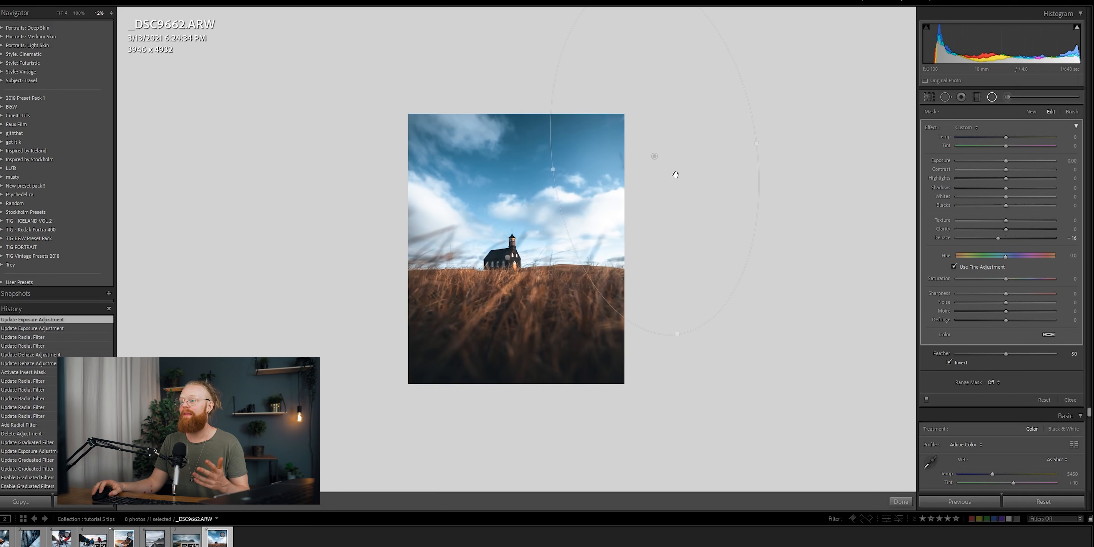
{"action": "left_click_drag", "start_coordinate": [1009, 136], "coordinate": [1027, 137]}
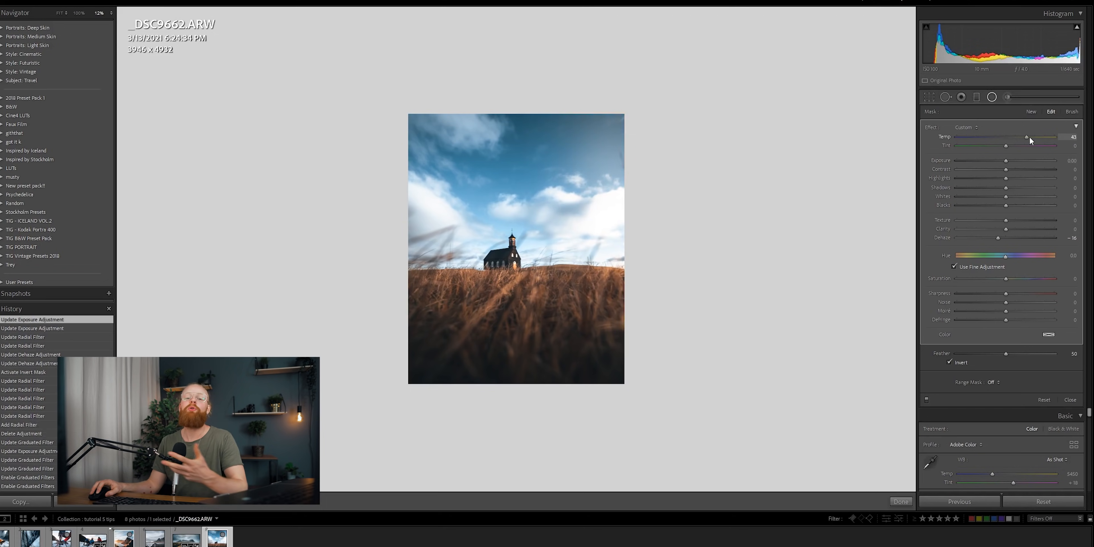
{"action": "left_click_drag", "start_coordinate": [1029, 137], "coordinate": [1036, 136]}
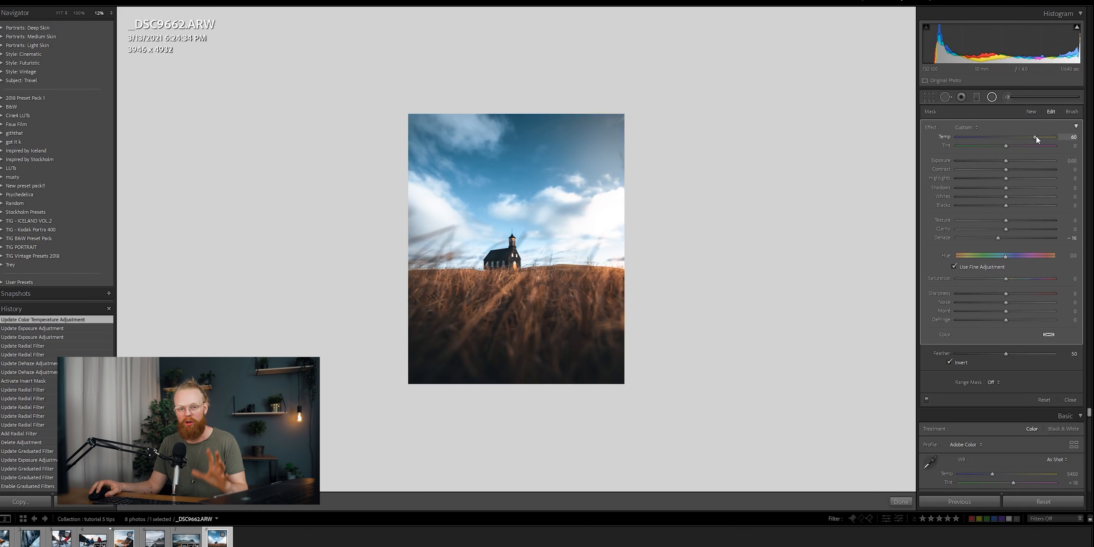
{"action": "double_click", "coordinate": [1036, 136]}
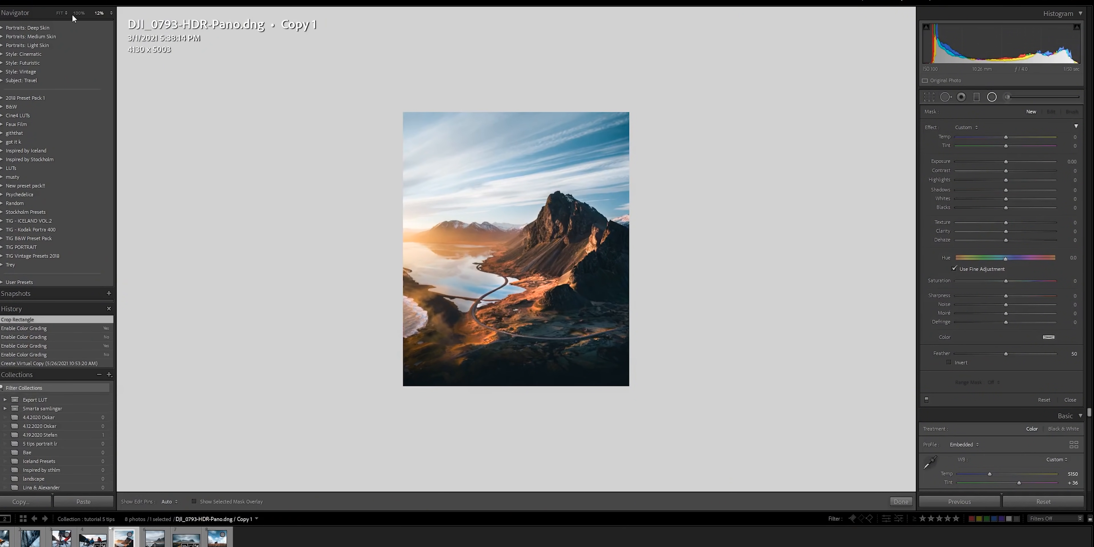
{"action": "left_click", "coordinate": [59, 13]}
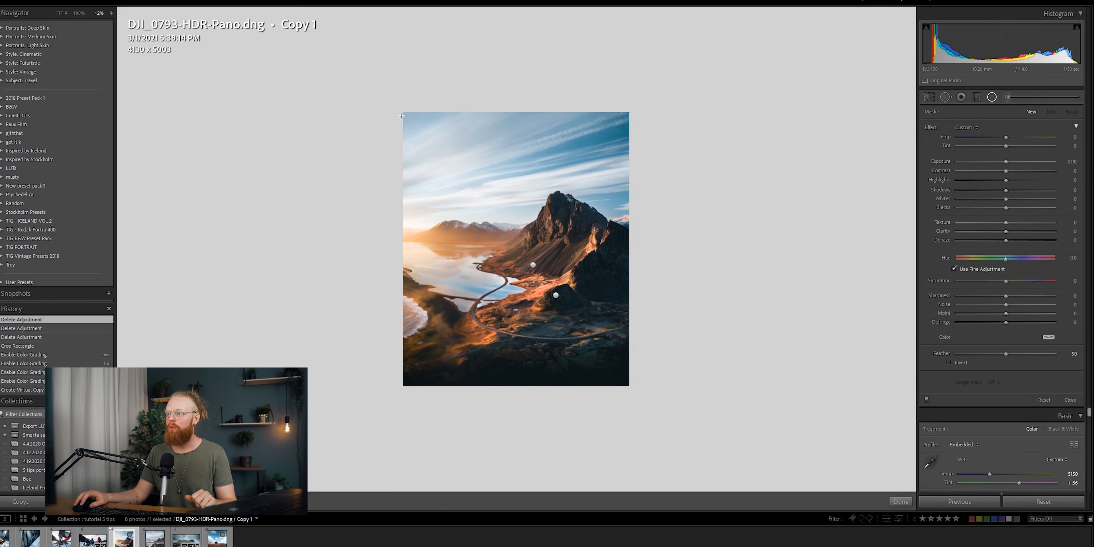
Draw a large radial filter centred outside the landscape photo's left edge, reaching over the sun and lake, and invert its mask.
{"action": "left_click_drag", "start_coordinate": [416, 123], "coordinate": [263, 303]}
{"action": "left_click_drag", "start_coordinate": [395, 214], "coordinate": [329, 287]}
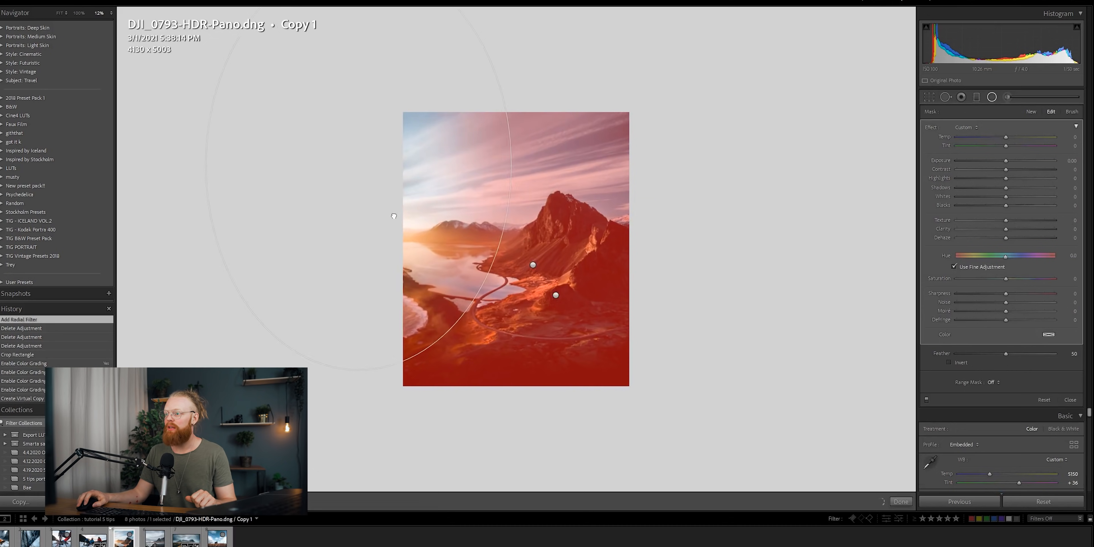
{"action": "left_click", "coordinate": [950, 363]}
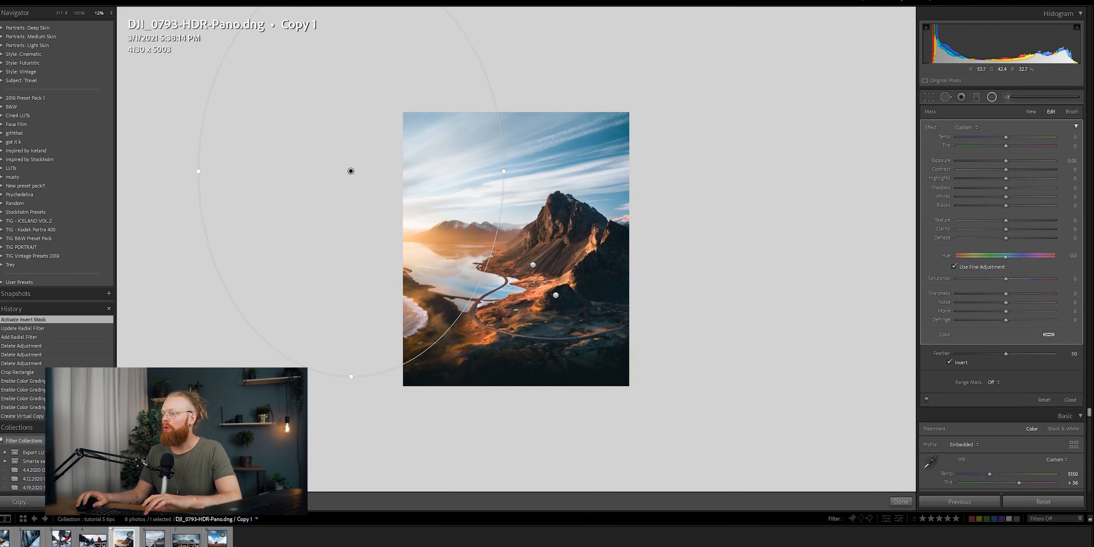
Set the radial filter's dehaze to -4, shift its ellipse slightly up and left, and tilt it slightly clockwise.
{"action": "left_click_drag", "start_coordinate": [1006, 238], "coordinate": [1003, 240]}
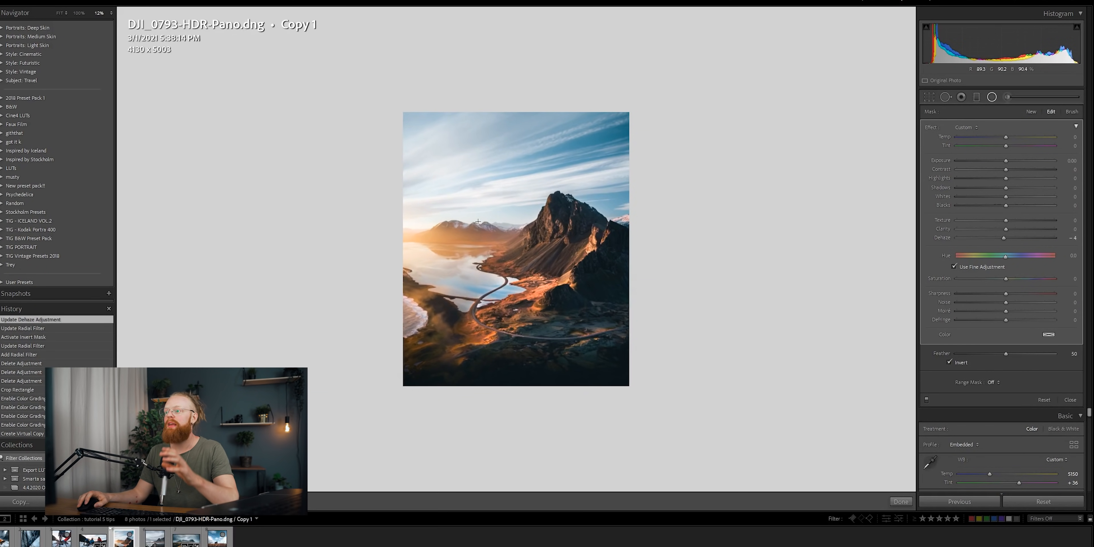
{"action": "left_click_drag", "start_coordinate": [437, 230], "coordinate": [428, 211]}
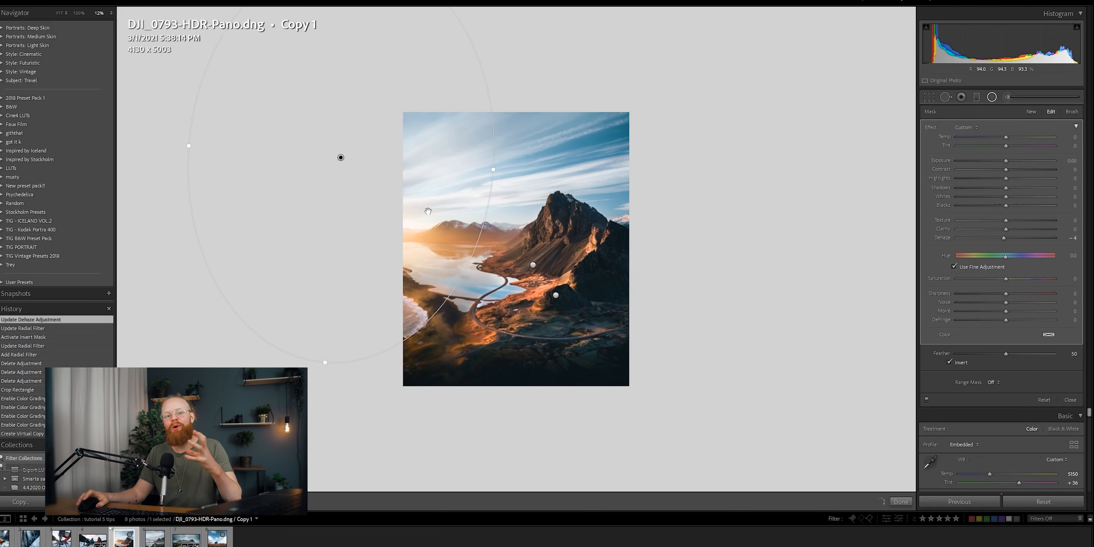
Test a warmer temperature on the radial filter and reset it, and set clarity to -2 and dehaze to -9.
{"action": "left_click_drag", "start_coordinate": [1007, 137], "coordinate": [1023, 137]}
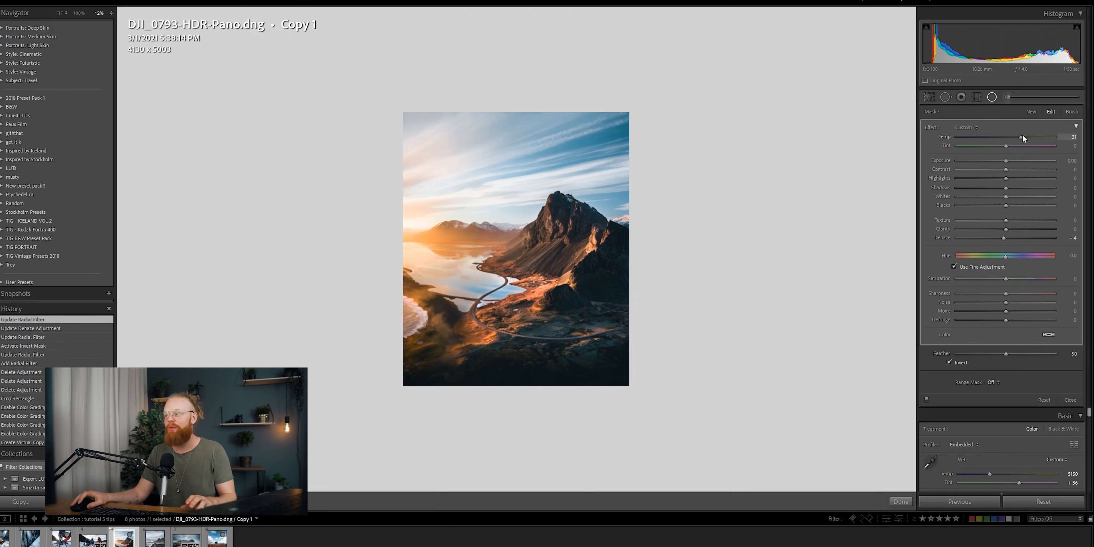
{"action": "double_click", "coordinate": [1021, 135]}
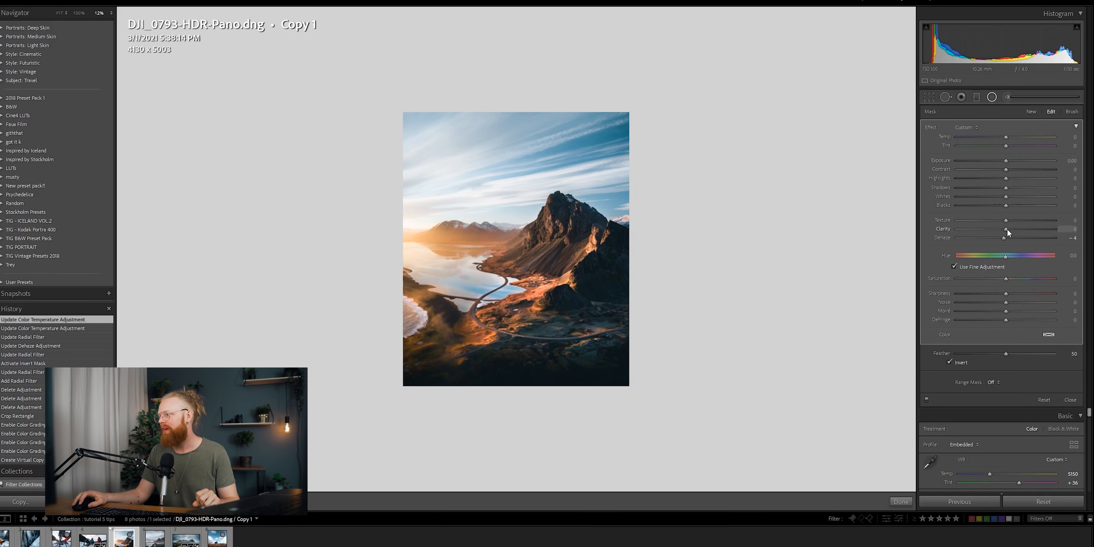
{"action": "mouse_move", "coordinate": [1005, 237]}
{"action": "left_mouse_down"}
{"action": "mouse_move", "coordinate": [986, 234]}
{"action": "mouse_move", "coordinate": [1001, 238]}
{"action": "left_mouse_up"}
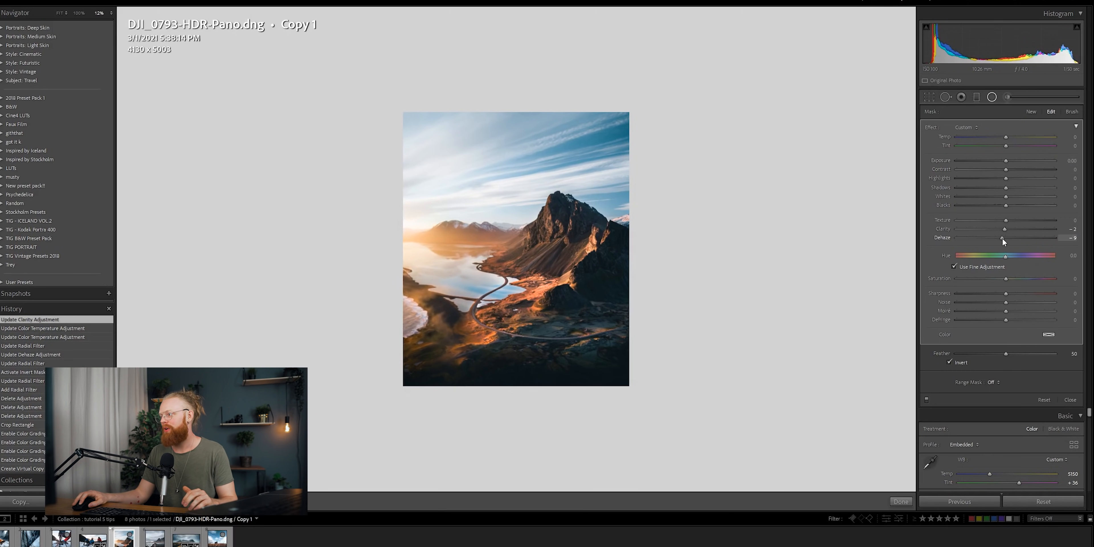